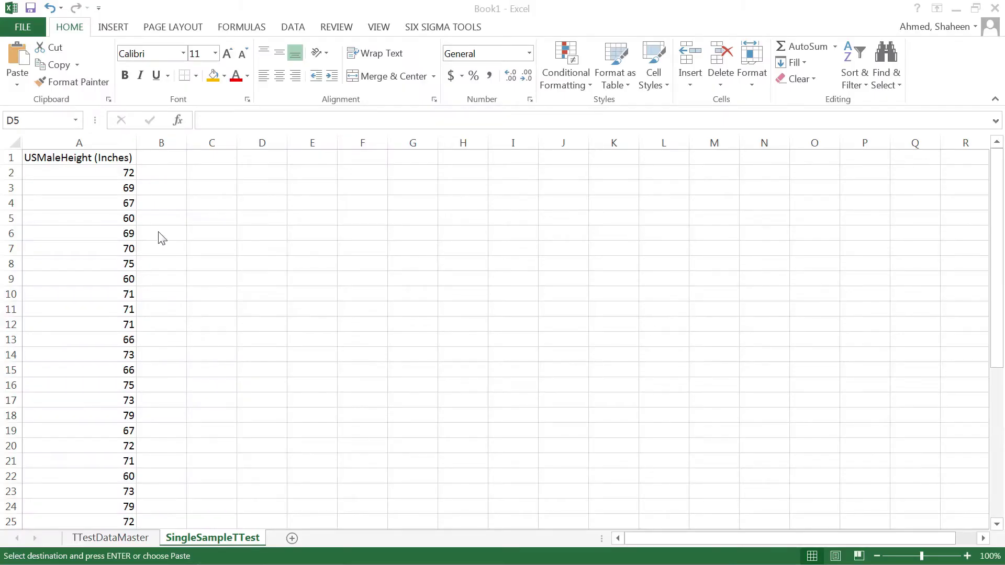
- Scroll through the USMaleHeight column to find the extra 64 in A42
ctrl+scroll(166, 232, up, 7)
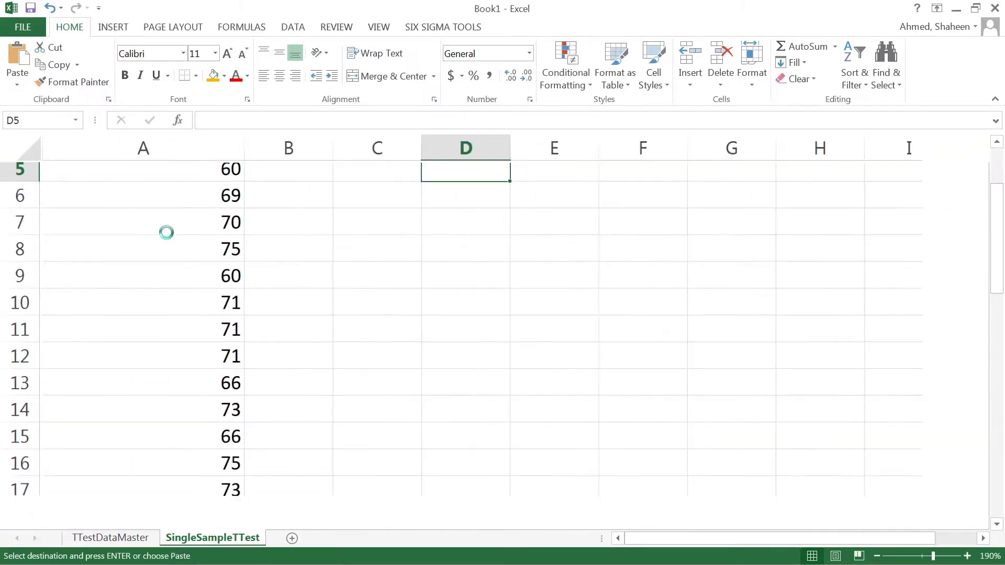
click(247, 183)
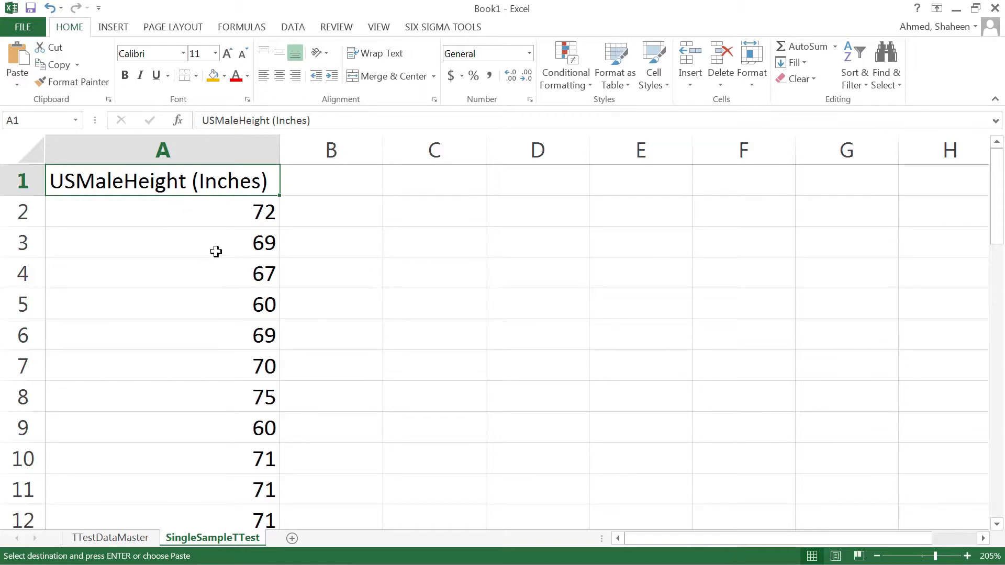
scroll(213, 263, down, 1)
scroll(215, 260, up, 1)
click(234, 215)
scroll(313, 274, down, 2)
scroll(312, 274, down, 12)
scroll(312, 274, up, 1)
click(204, 238)
scroll(352, 278, up, 1)
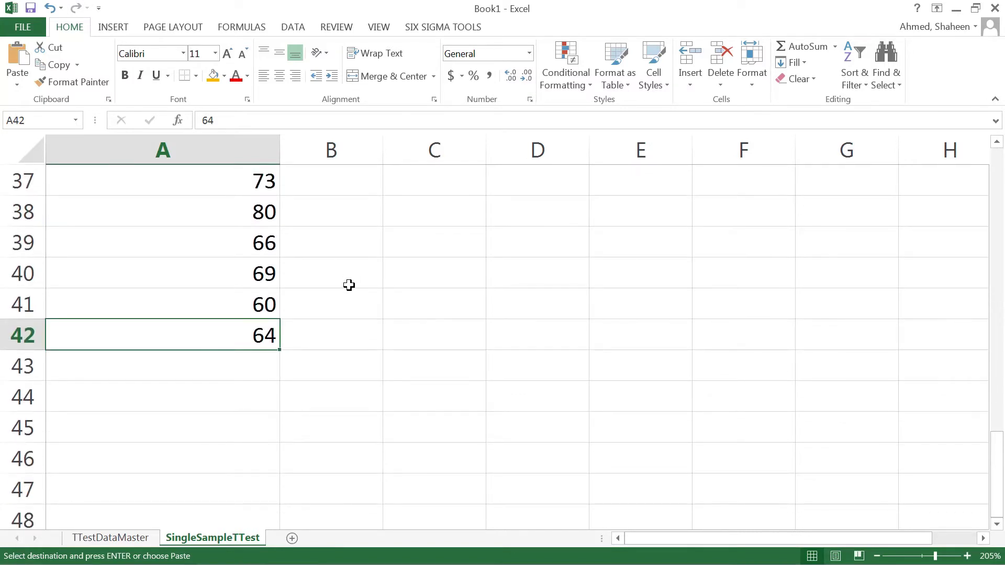
- Clear the 64 from A42 so the heights end with 60 in A41
key(BackSpace)
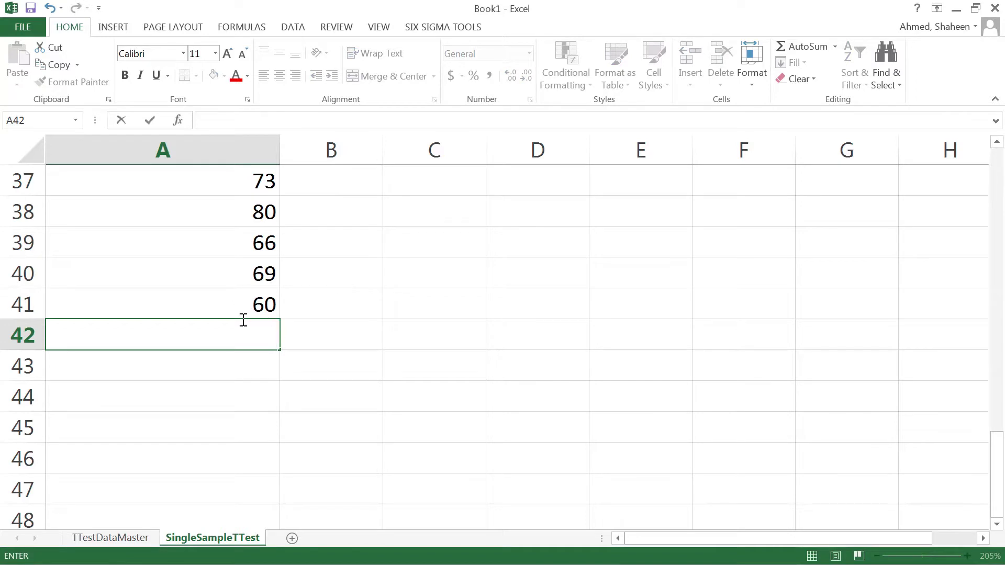
click(327, 328)
click(265, 305)
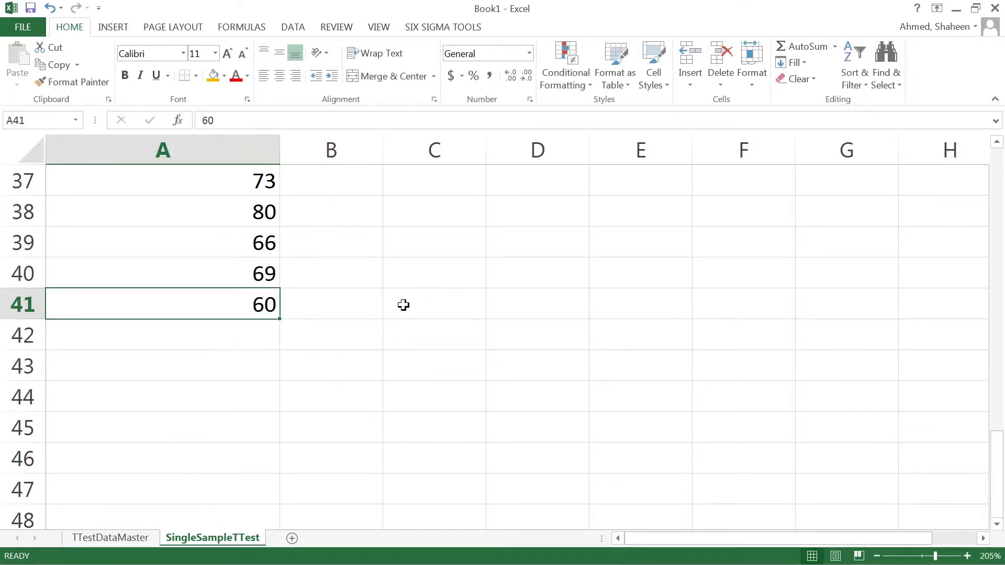
scroll(403, 305, up, 12)
click(241, 212)
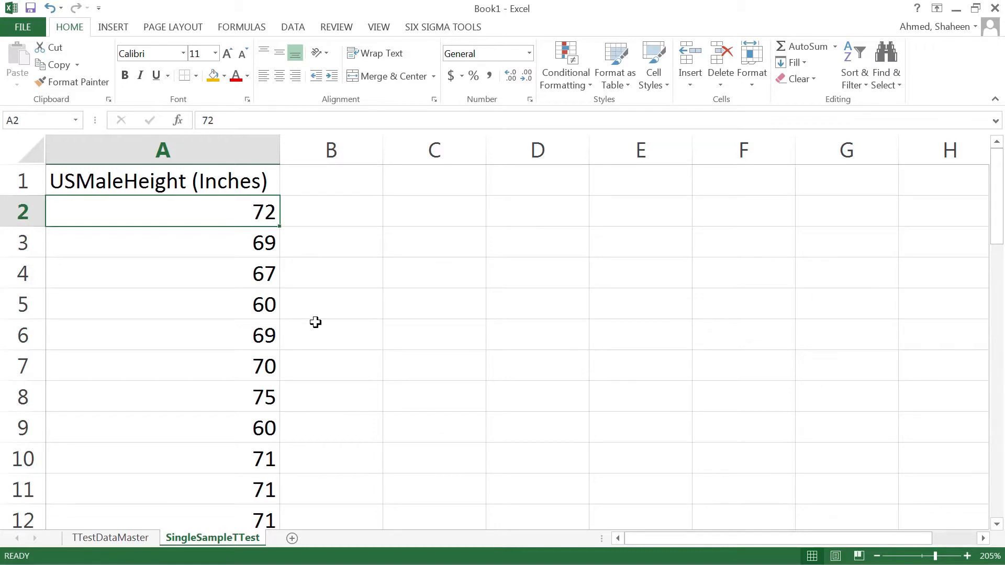
scroll(331, 316, down, 3)
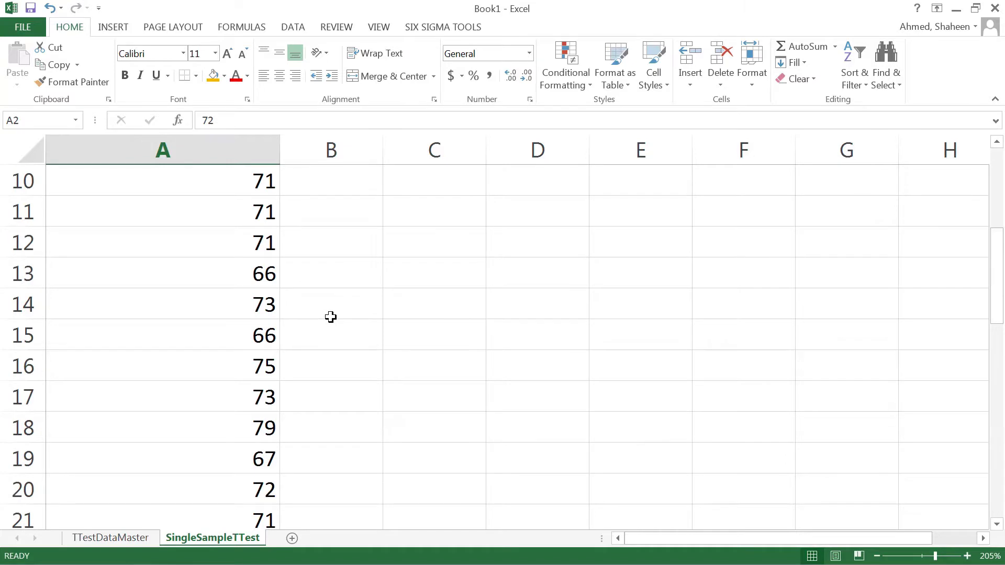
scroll(330, 317, up, 3)
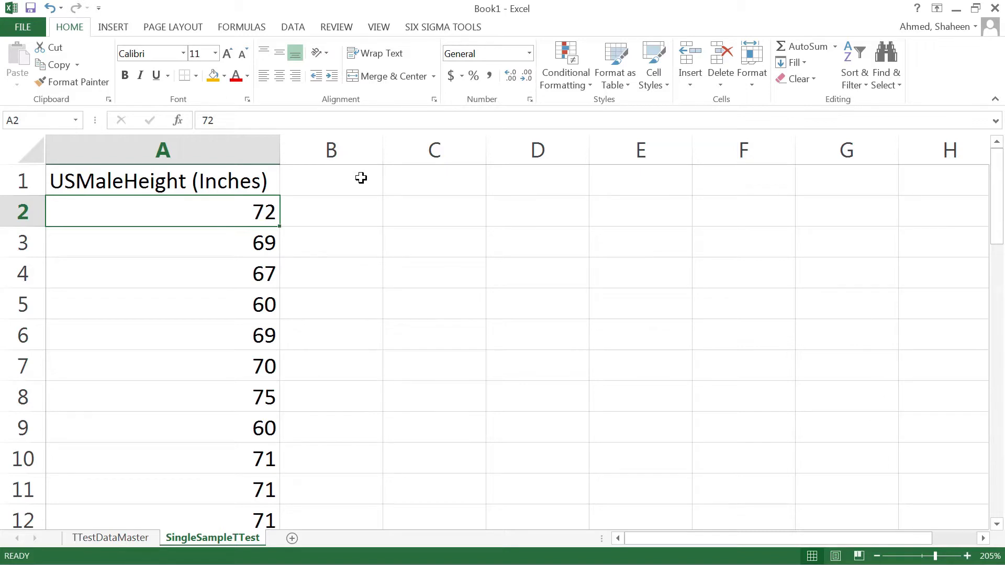
click(404, 221)
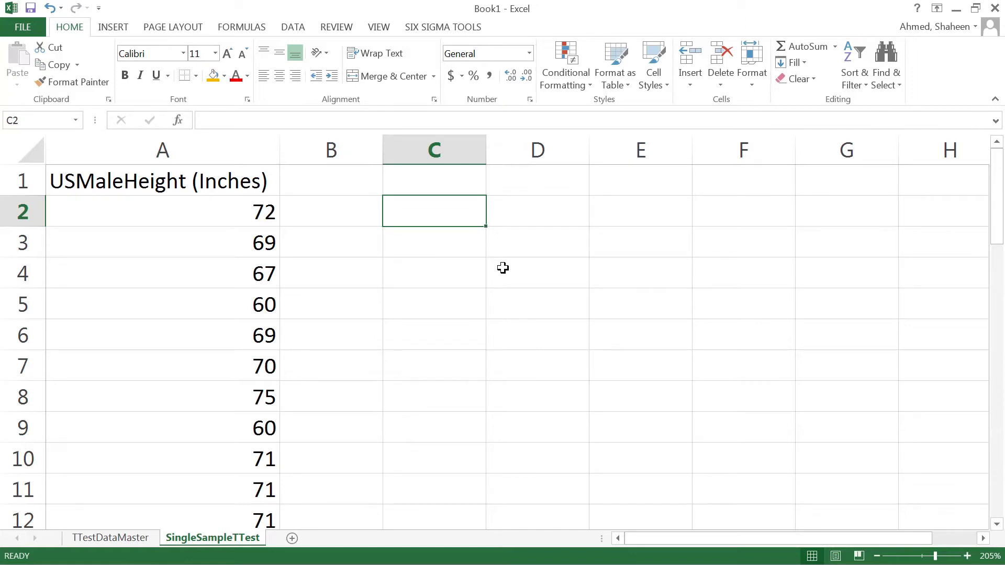
- Type 'Step #1. Introduction' in C2 and autofit column C to the heading
text(Step)
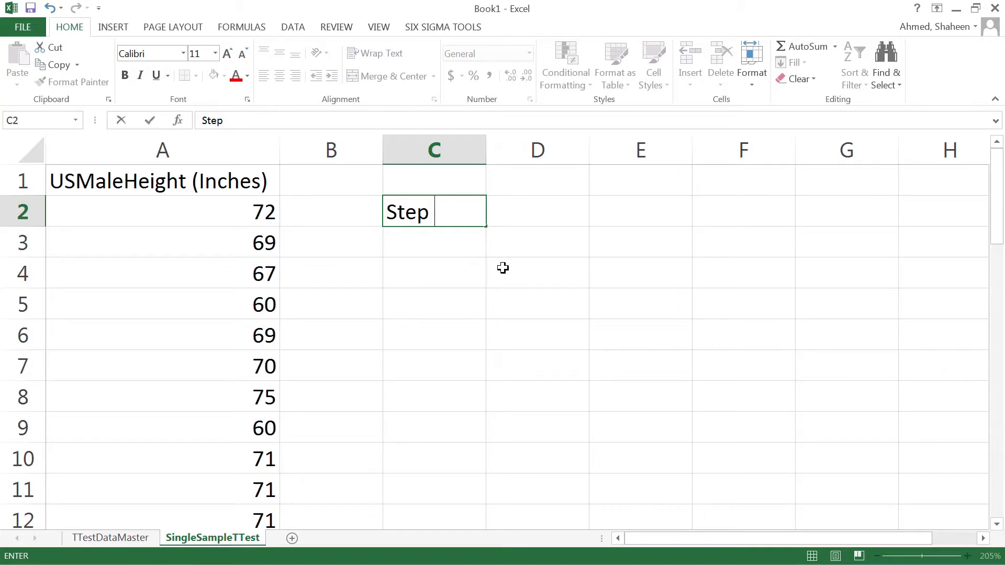
text(#1. Intr)
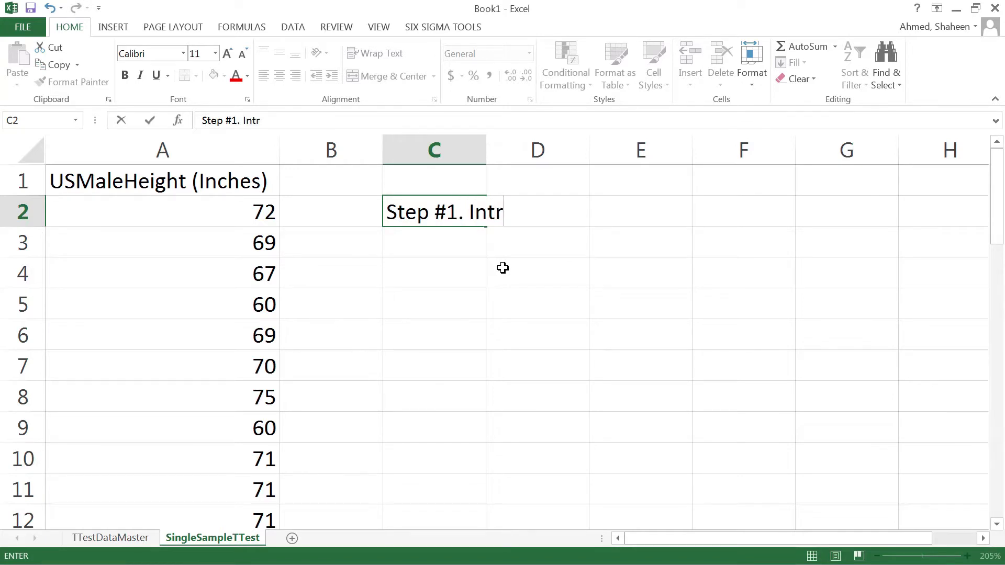
text(oduction)
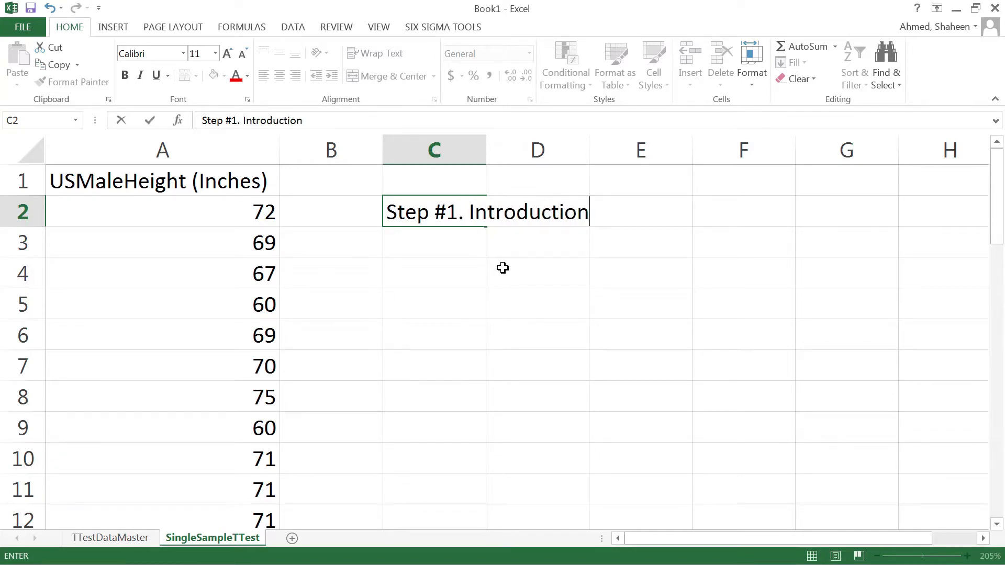
key(Return)
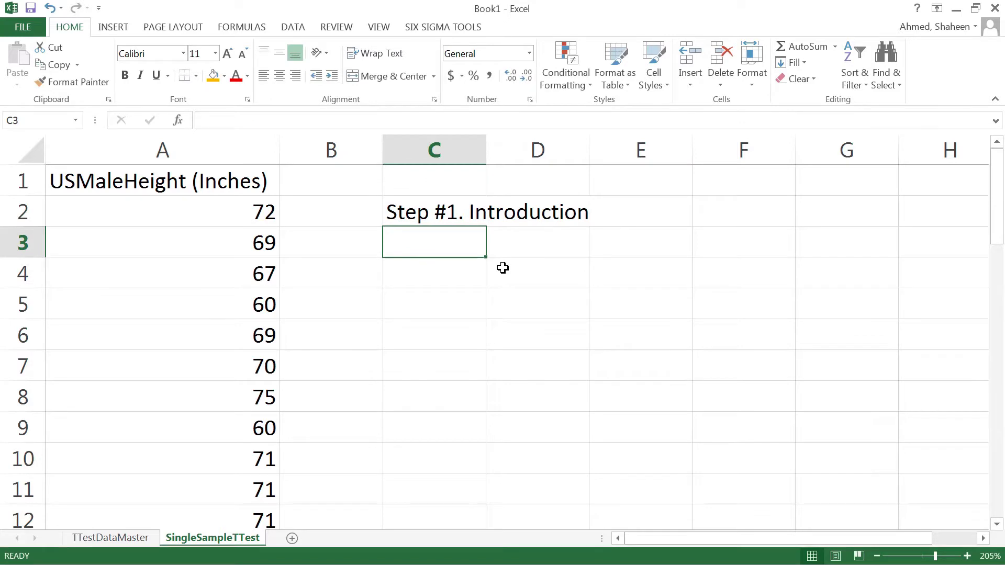
double_click(486, 151)
- Extend the C2 heading to 'Step #1. Introduction (Writing the Hypothesis)'
click(507, 212)
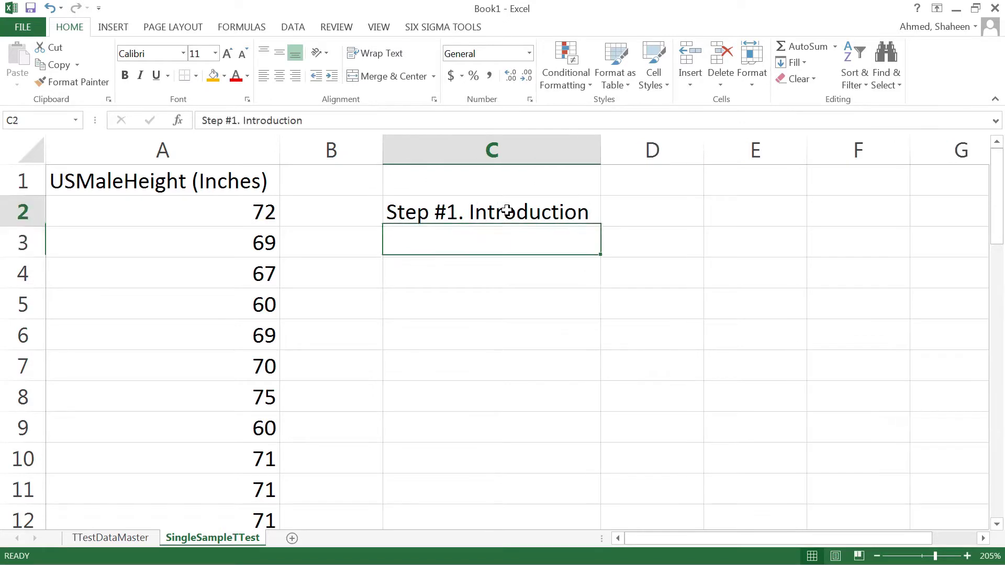
double_click(507, 212)
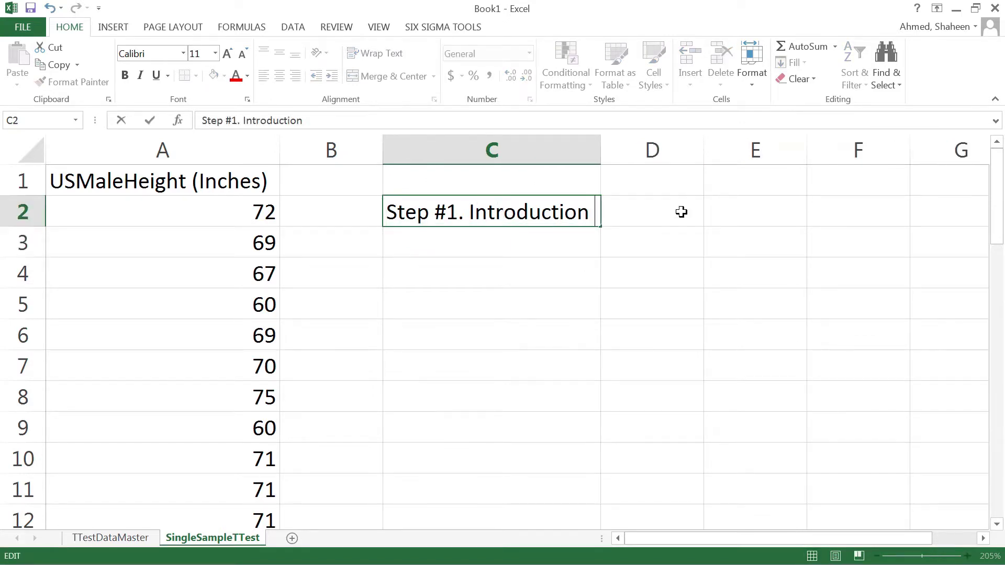
text((Wri)
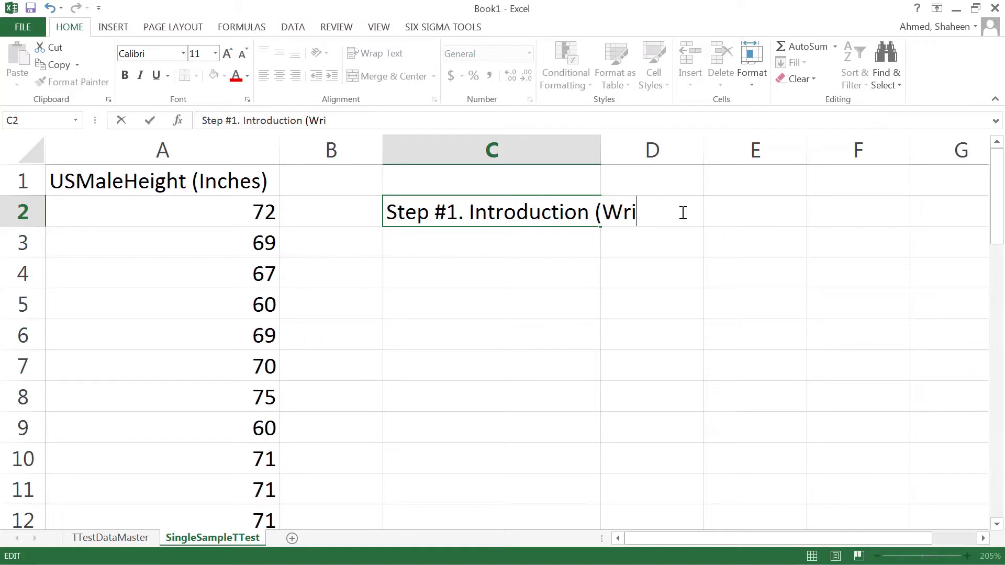
text(ting the H)
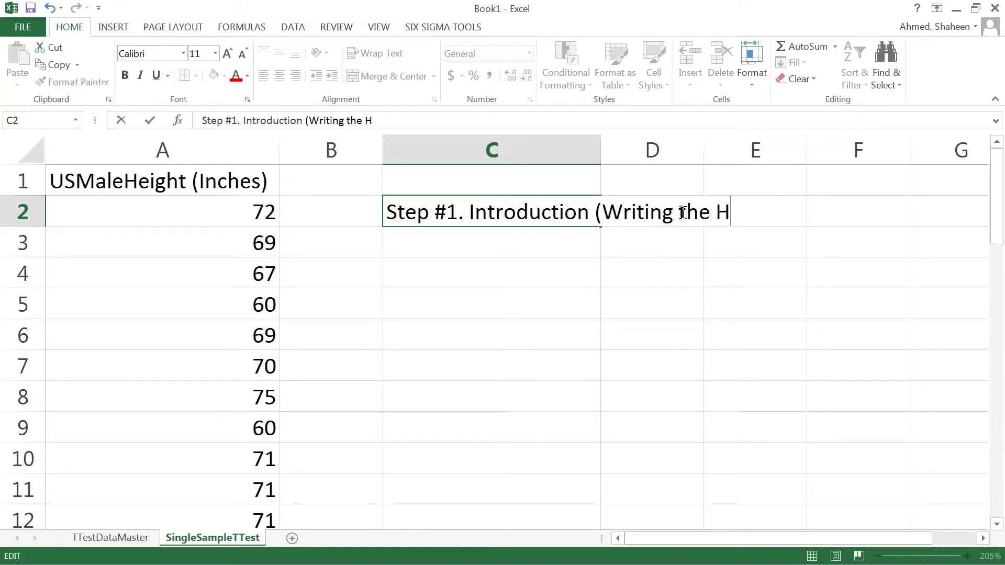
text(ypotheis)
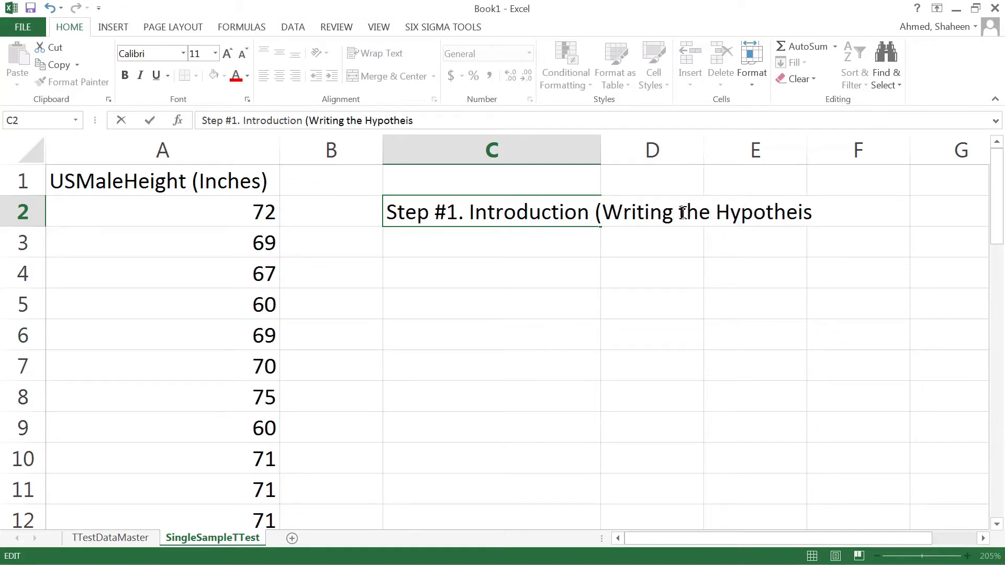
key(BackSpace)
key(BackSpace)
text(sis)
key(Return)
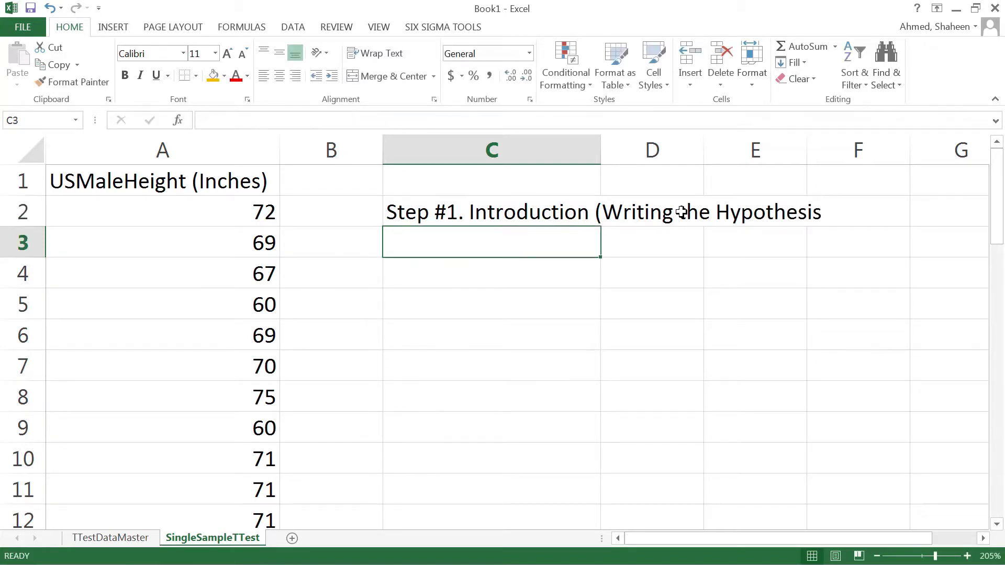
double_click(541, 216)
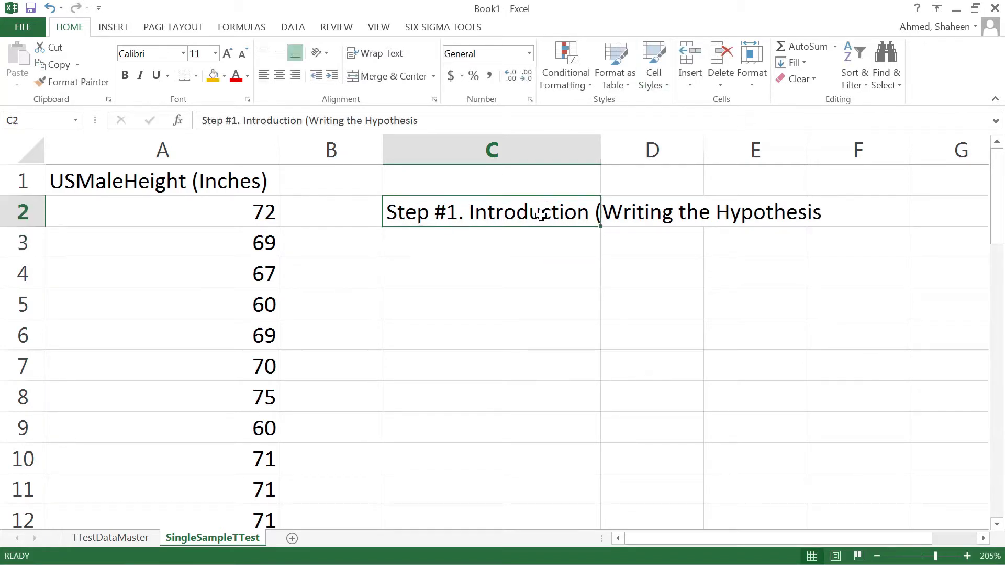
click(835, 210)
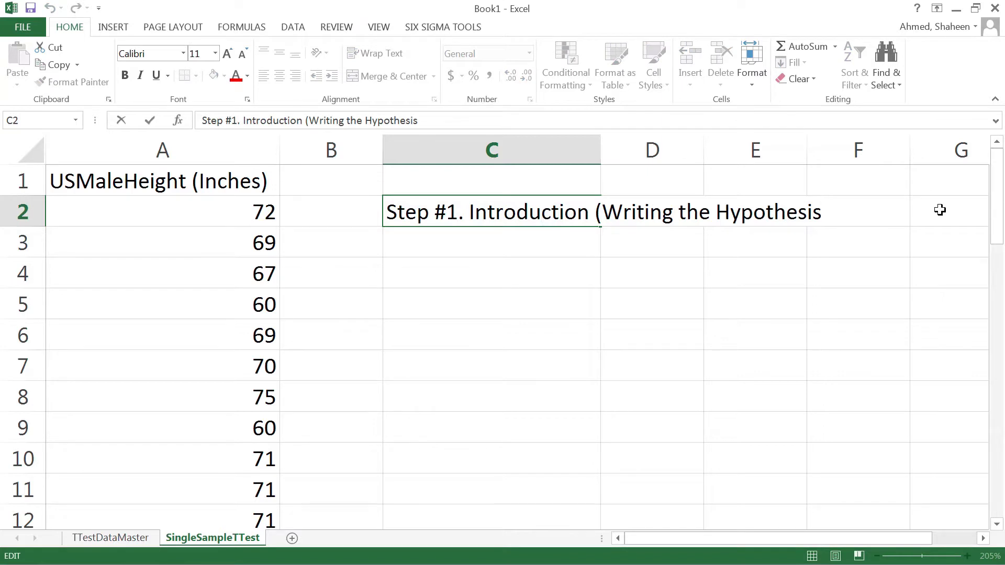
text())
key(Return)
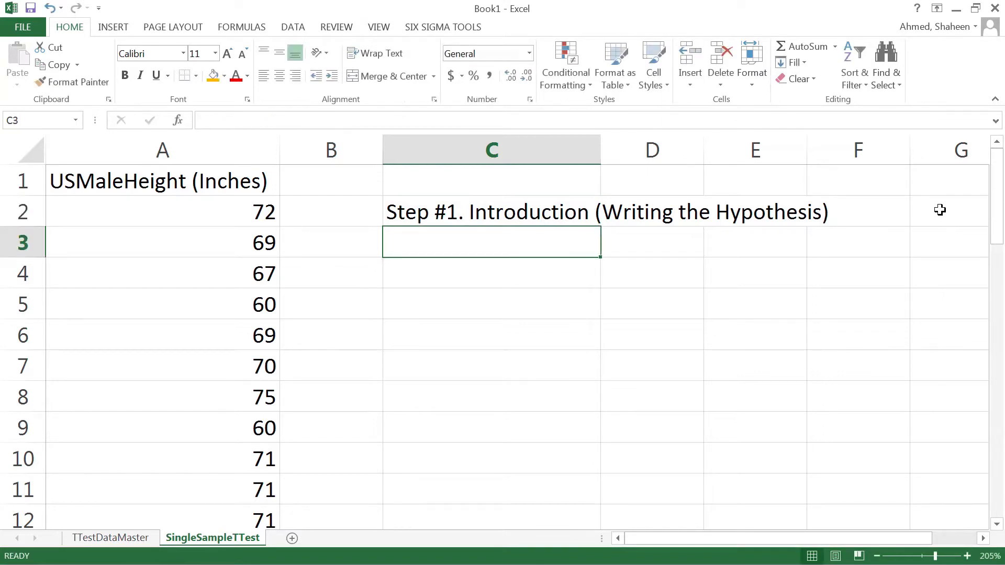
- Enter the null hypothesis 'Null Hypothesis, H0: mu_USmale = 70 inches' in C3
text(N)
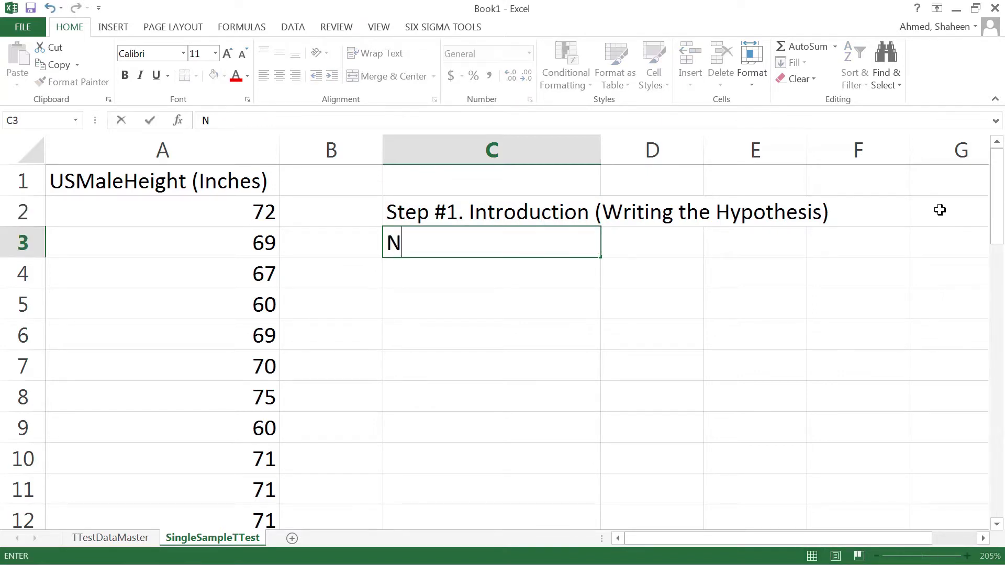
text(ull Hypothesis, H)
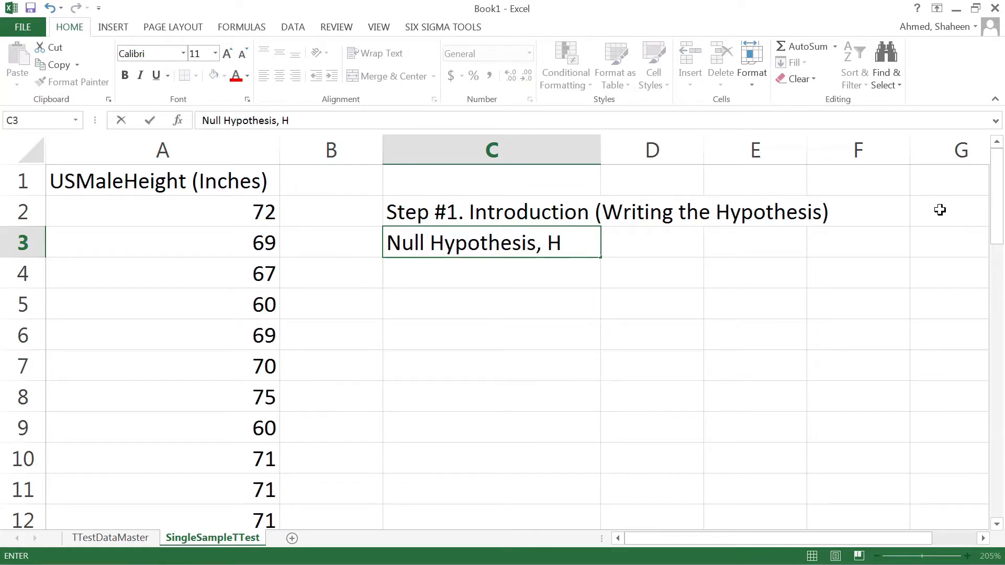
text(0)
text(mu)
key(BackSpace)
key(BackSpace)
text(M)
key(BackSpace)
text(mu_US)
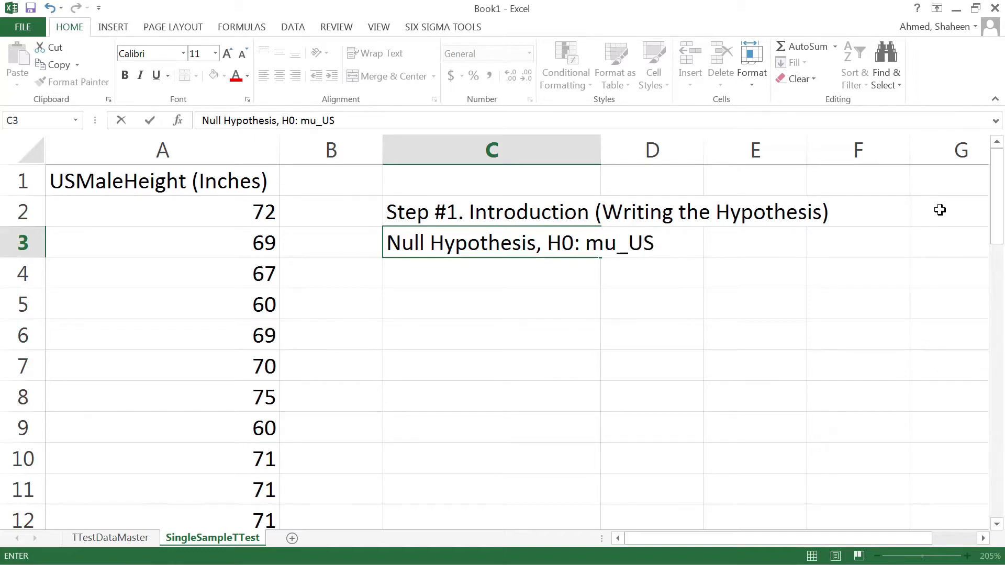
text(male =)
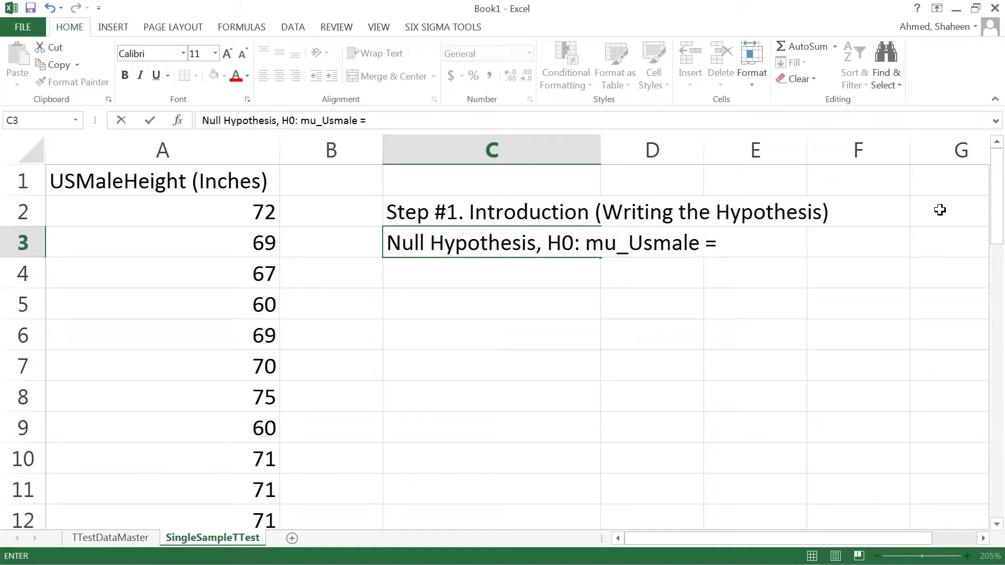
text(70 inches)
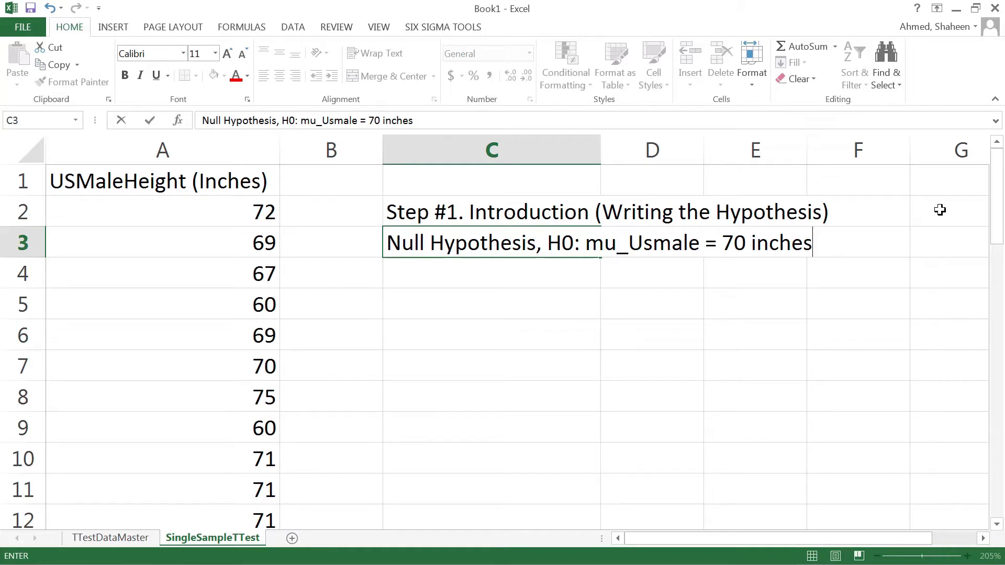
key(Return)
- Type 'Alternative Hypothesis, HA: mu_male is not equal to 70 inches' in C4
text(Al)
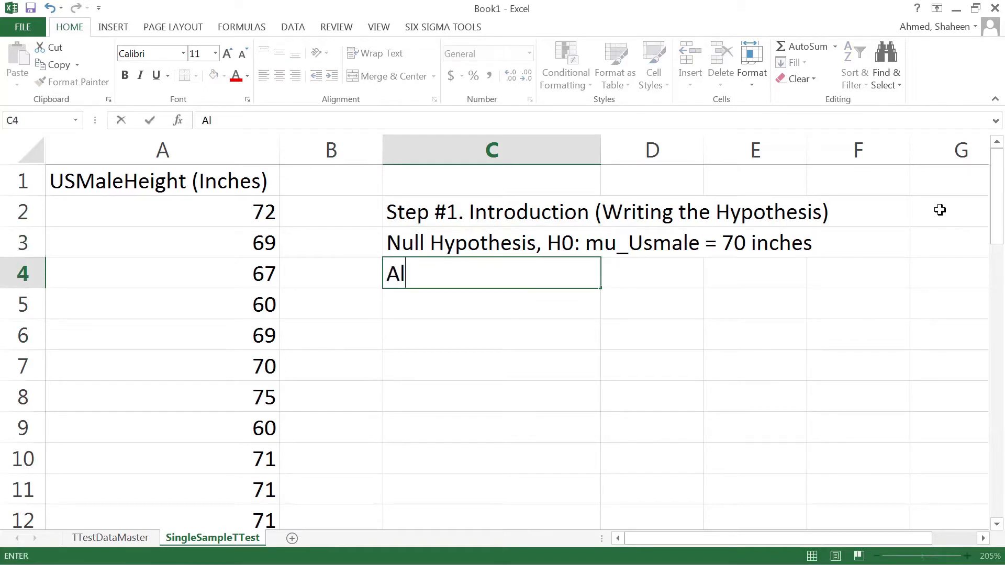
text(ternativ)
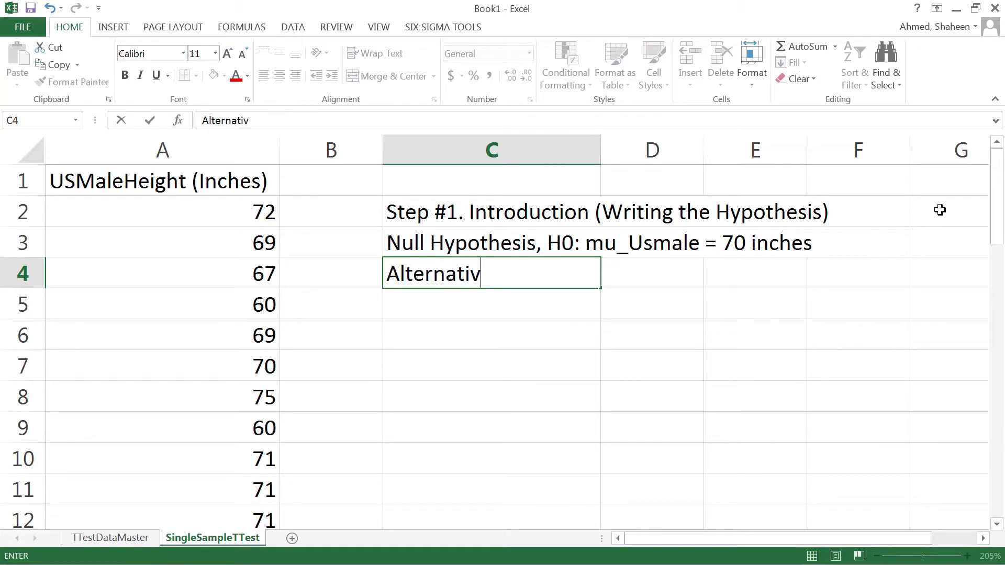
text(e Hypothesis,)
key(BackSpace)
text(s, A)
key(BackSpace)
text(HA)
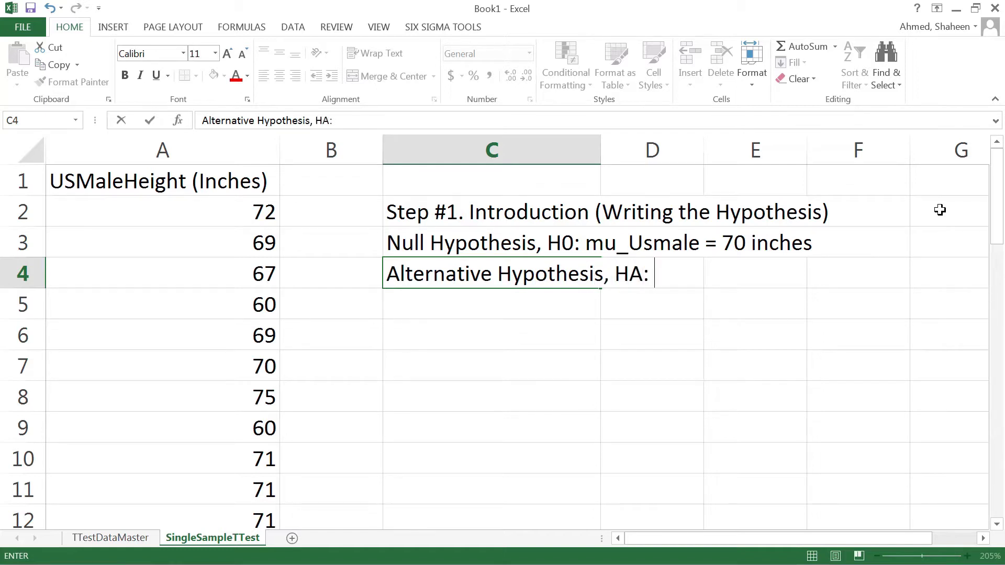
text(: mu_male is not e)
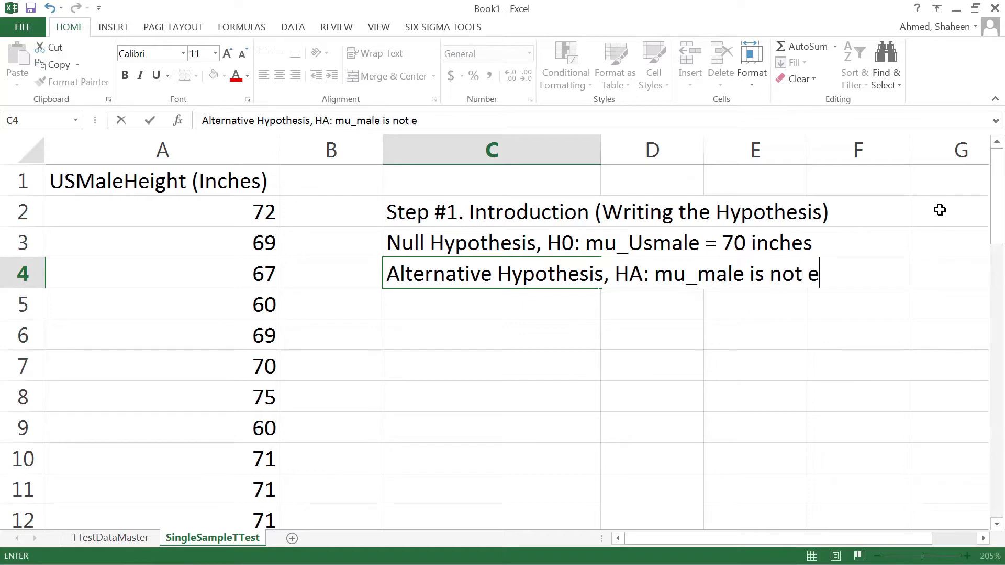
text(qual to 70 in)
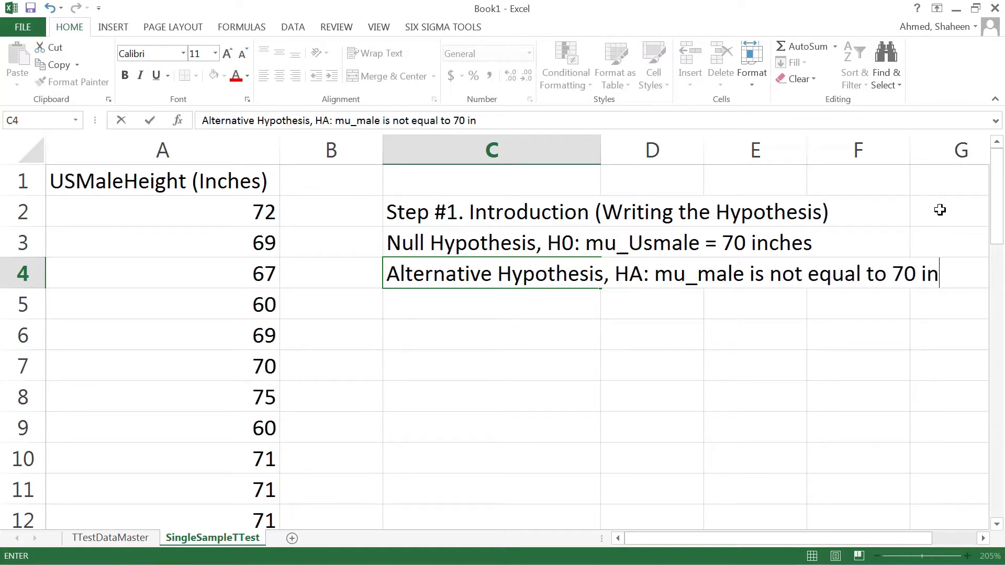
text(ches)
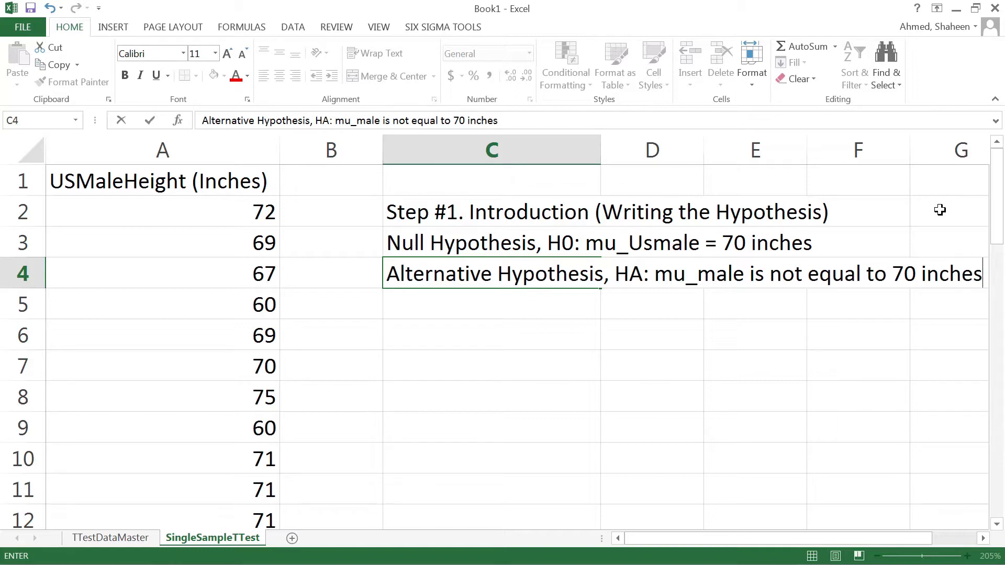
- Commit the alternative hypothesis and make the Step #1 heading in C2 bold
key(Return)
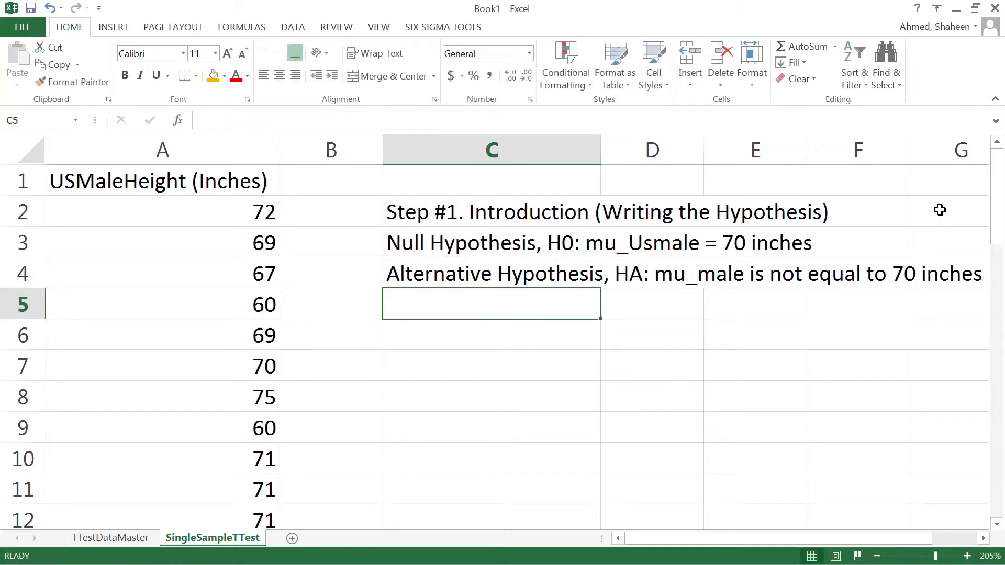
drag(422, 213, 427, 275)
drag(447, 195, 354, 202)
click(324, 303)
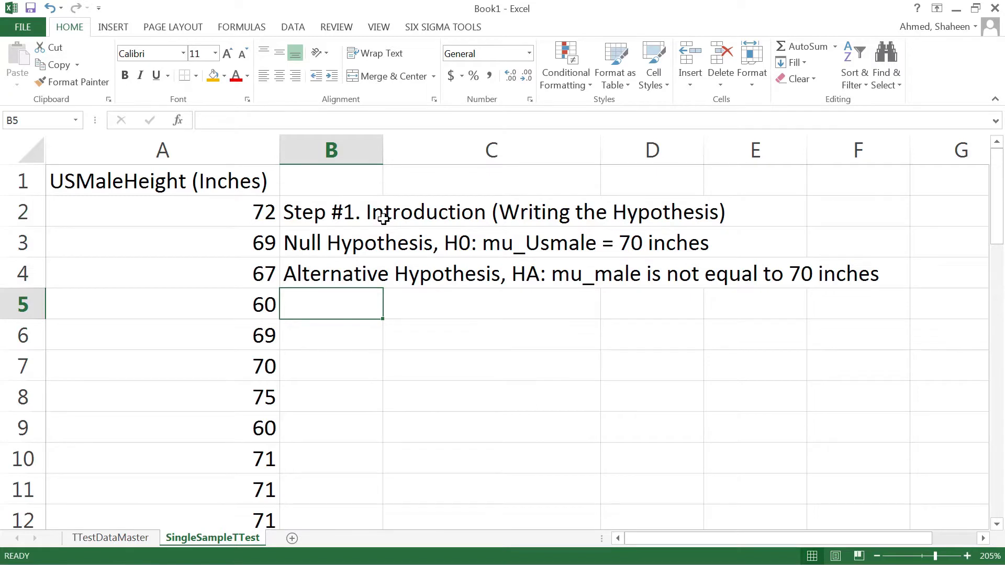
key(ctrl+z)
click(463, 212)
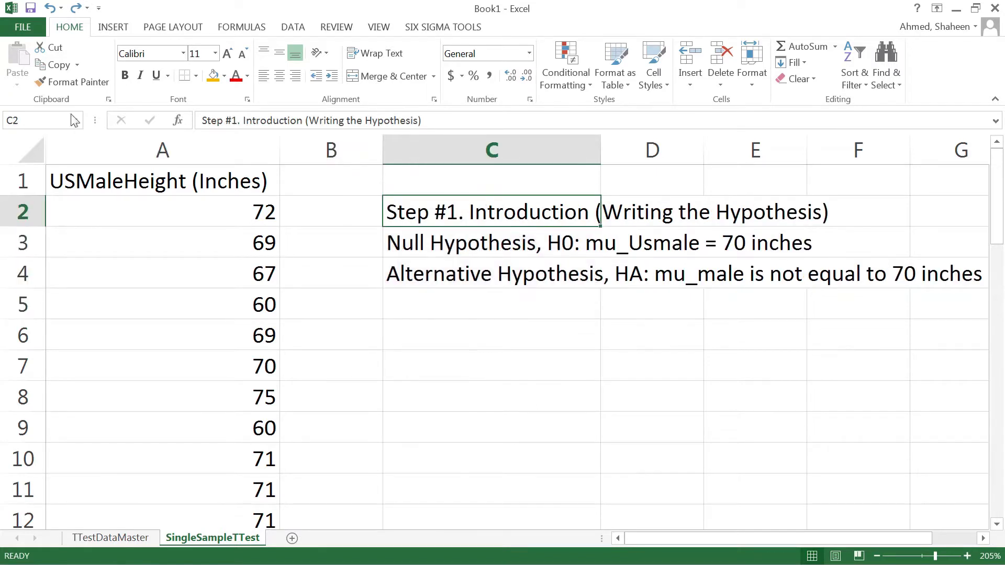
click(125, 75)
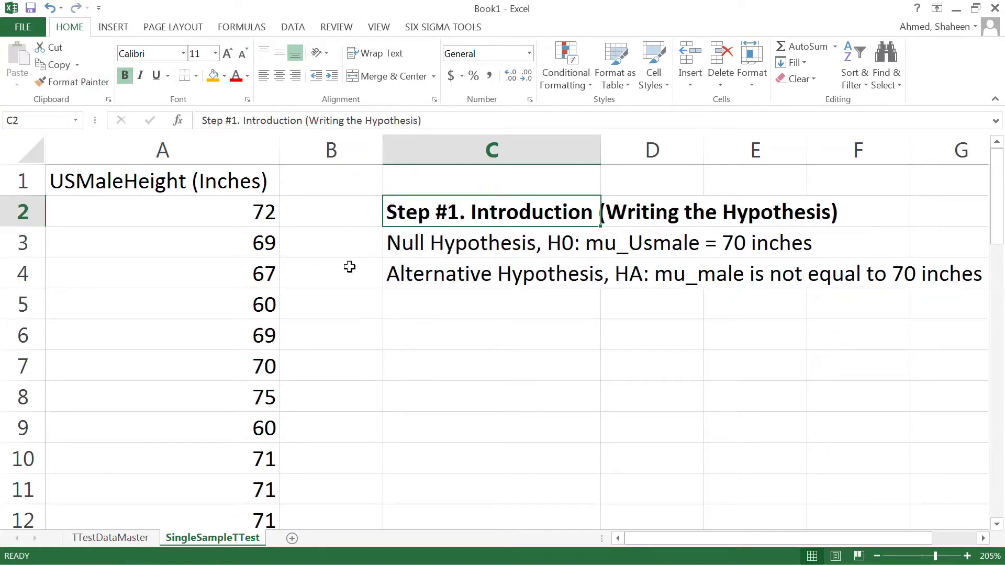
- Add the note '*Hypothesis is always for the population, not for the sample.' in C5
click(431, 332)
text(Step)
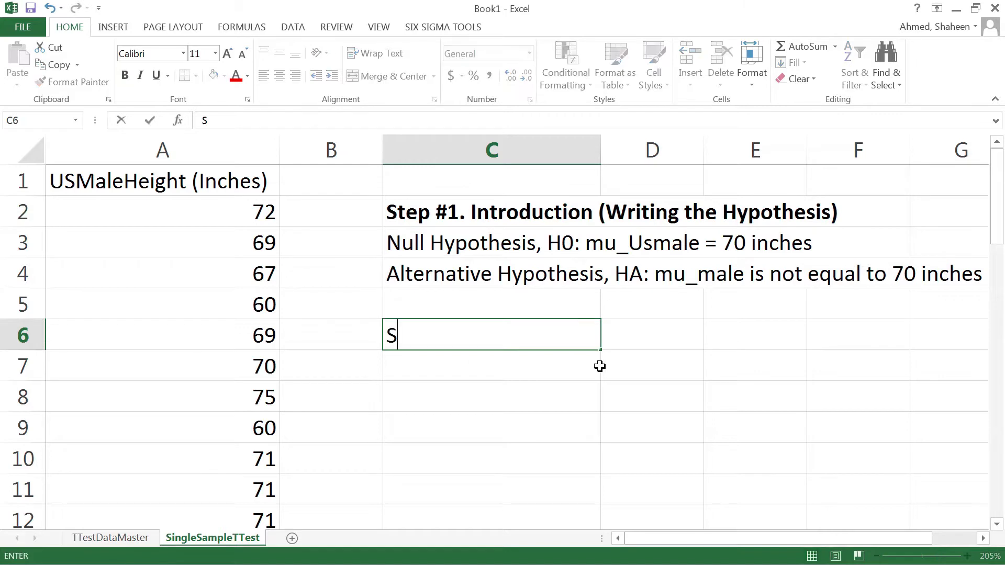
key(BackSpace)
key(BackSpace)
key(BackSpace)
key(BackSpace)
click(610, 386)
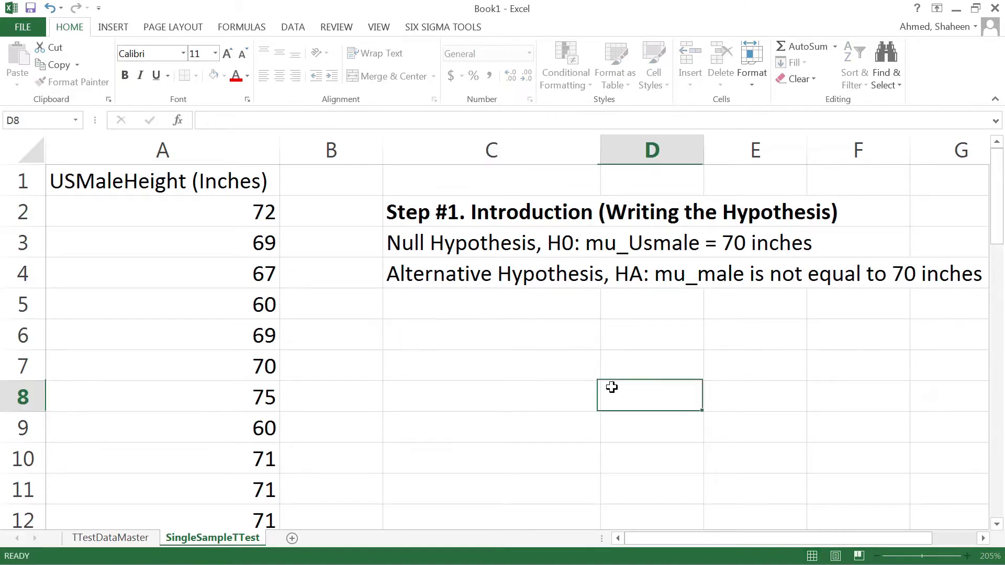
click(433, 300)
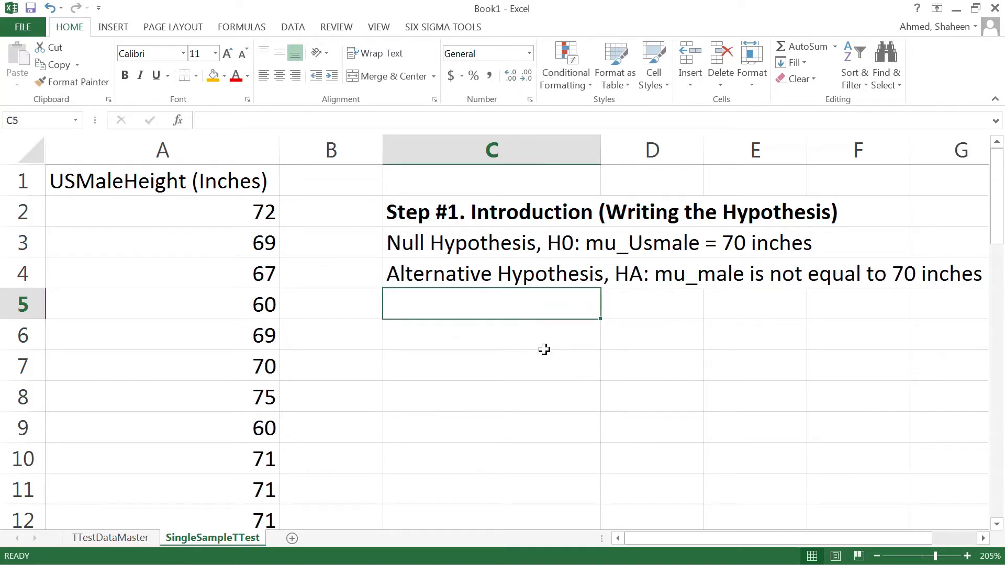
text(*Hypothesis is always for the poup)
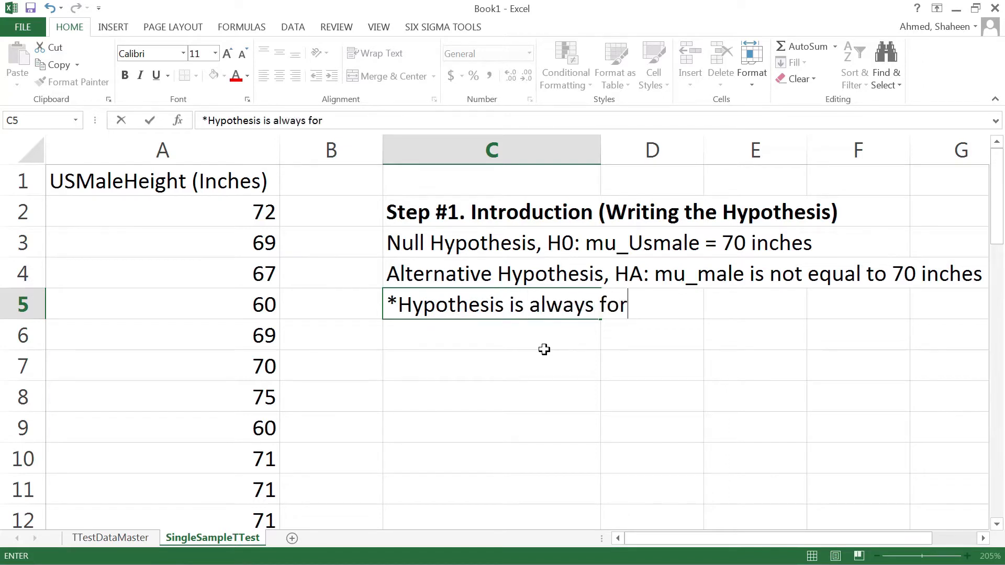
key(BackSpace)
key(BackSpace)
text(pulation)
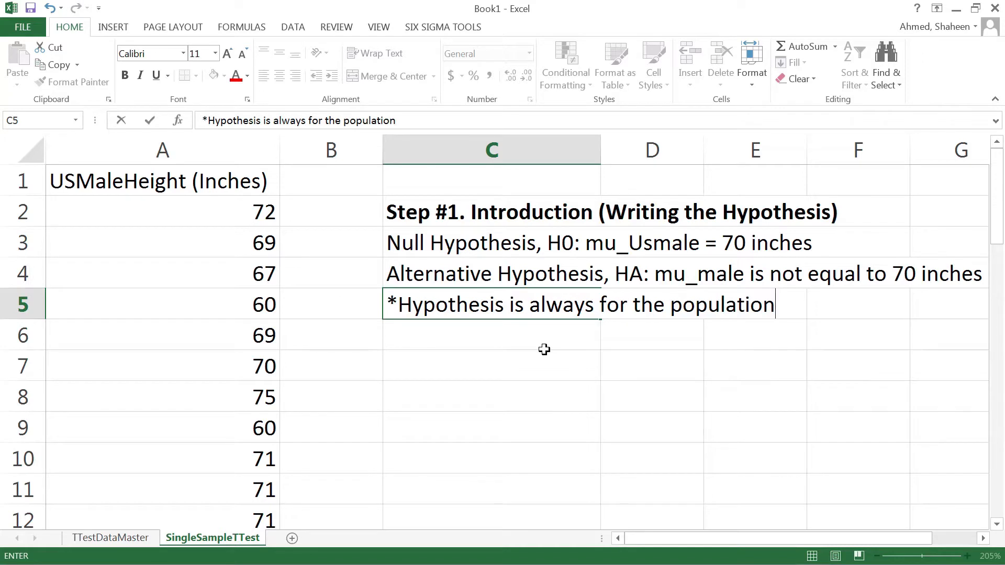
text(, not for )
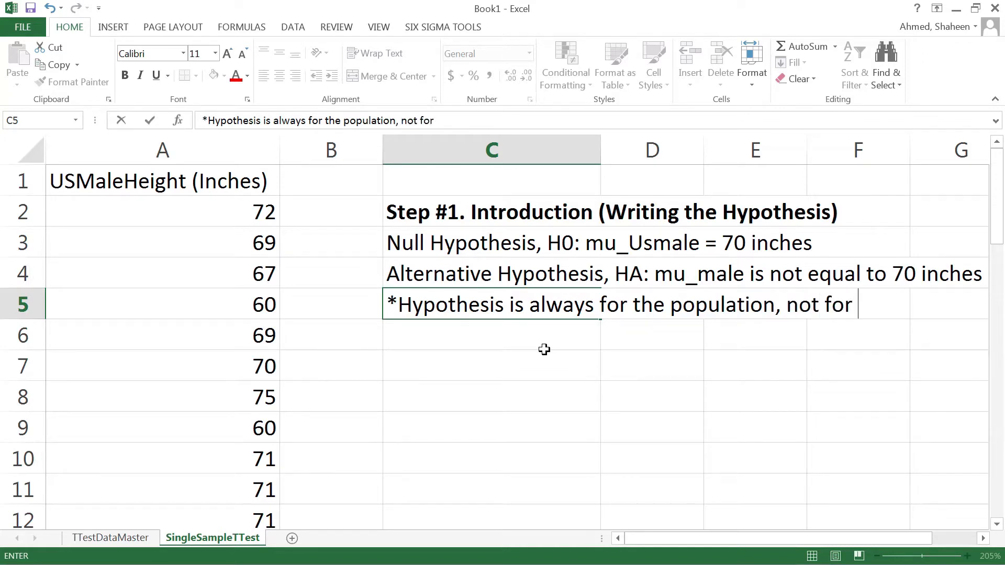
text(the sample.)
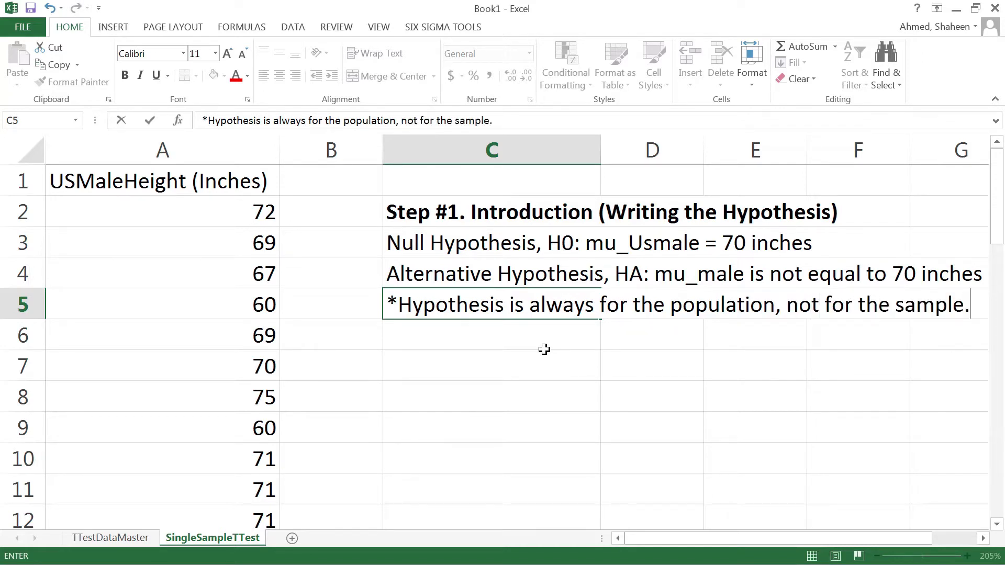
key(Return)
- Add the note '**Null Hypothesis always follows an equal.' in C6
text(**Hypo)
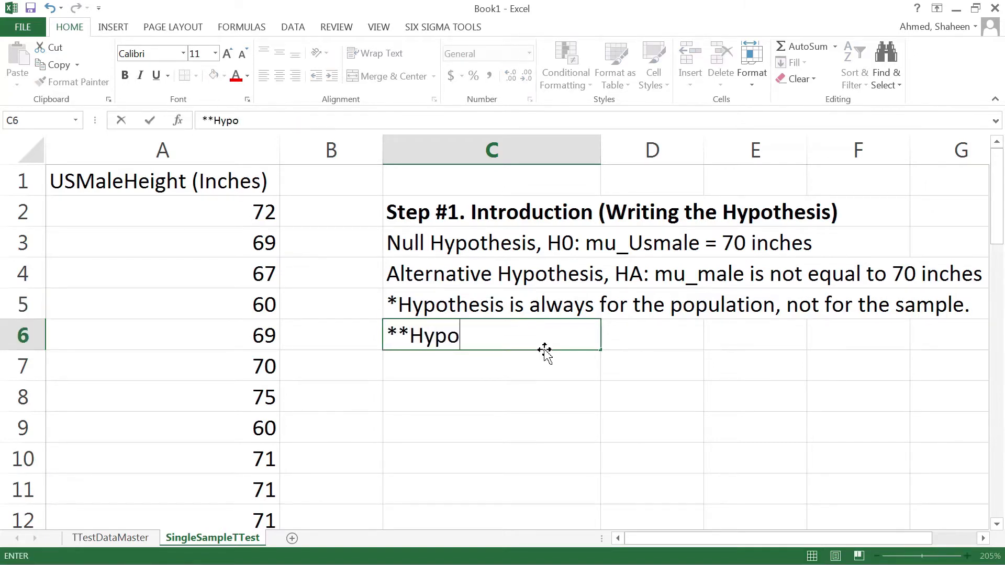
key(BackSpace)
key(BackSpace)
key(BackSpace)
key(BackSpace)
text(Null)
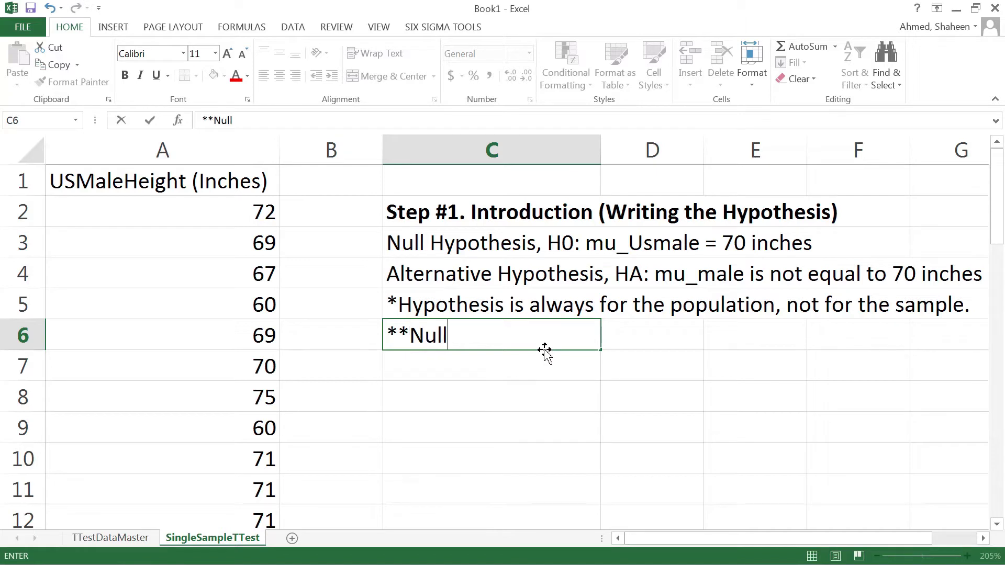
text( Hypothesis alwasy)
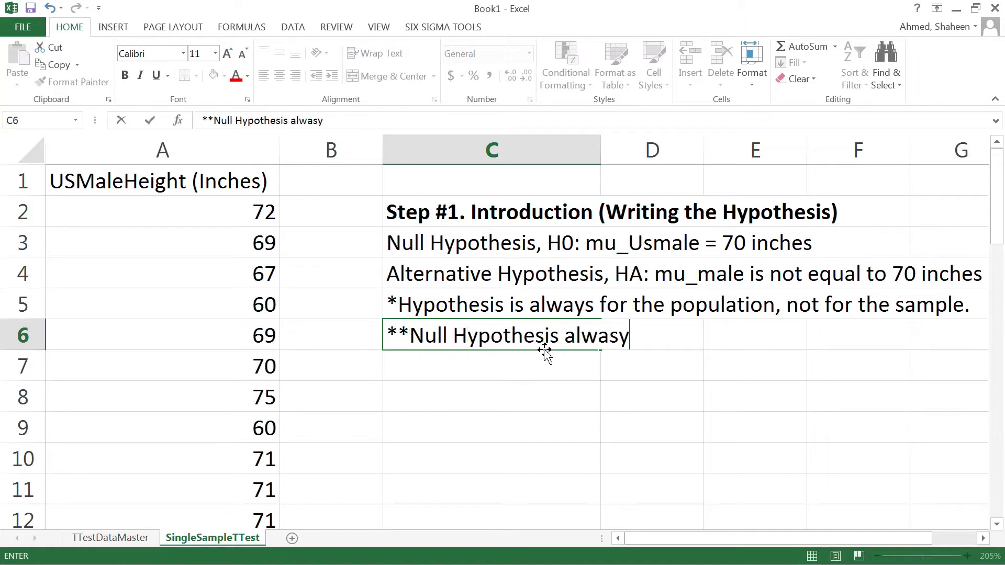
key(BackSpace)
key(BackSpace)
text(ys follow)
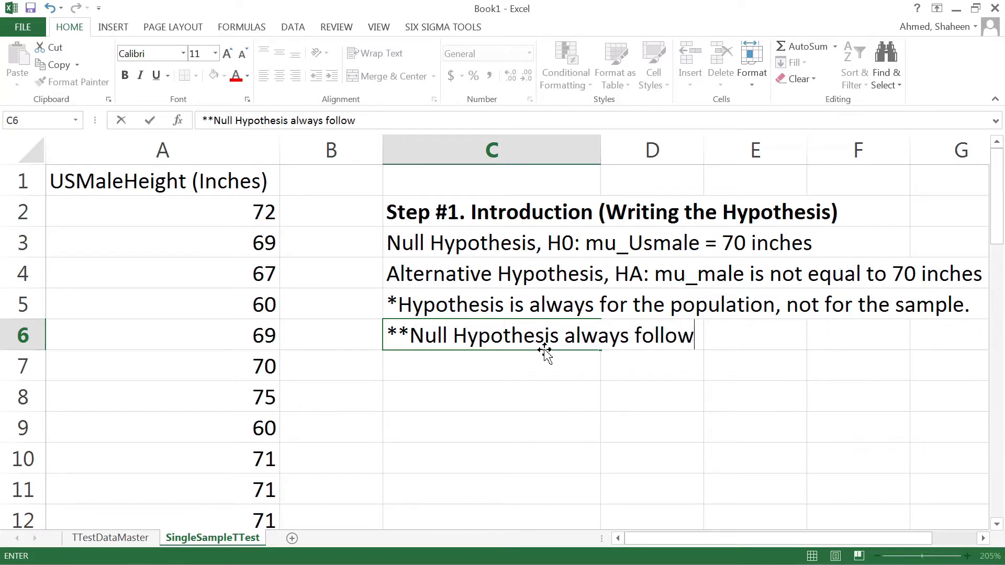
text(s an equal)
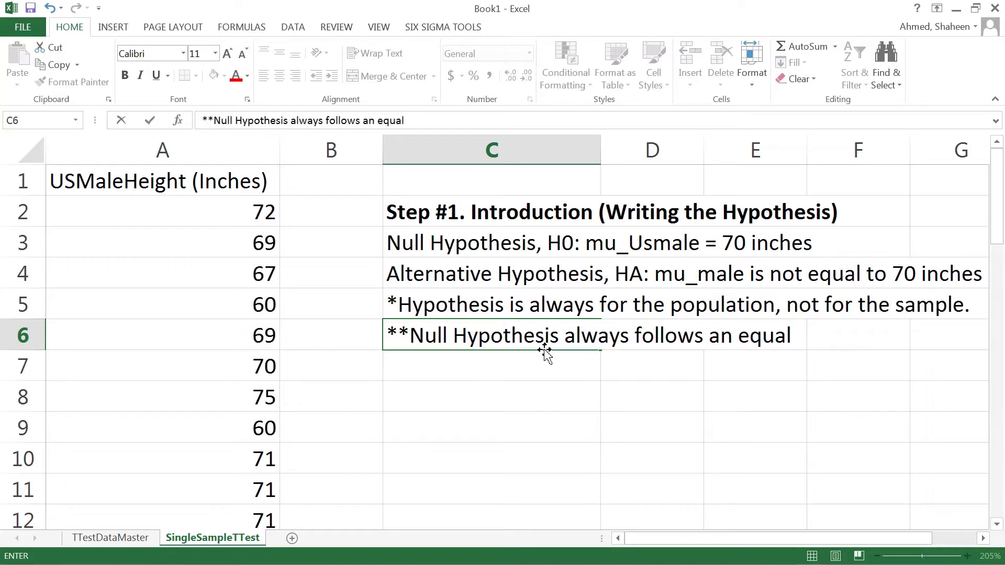
text(.)
key(Return)
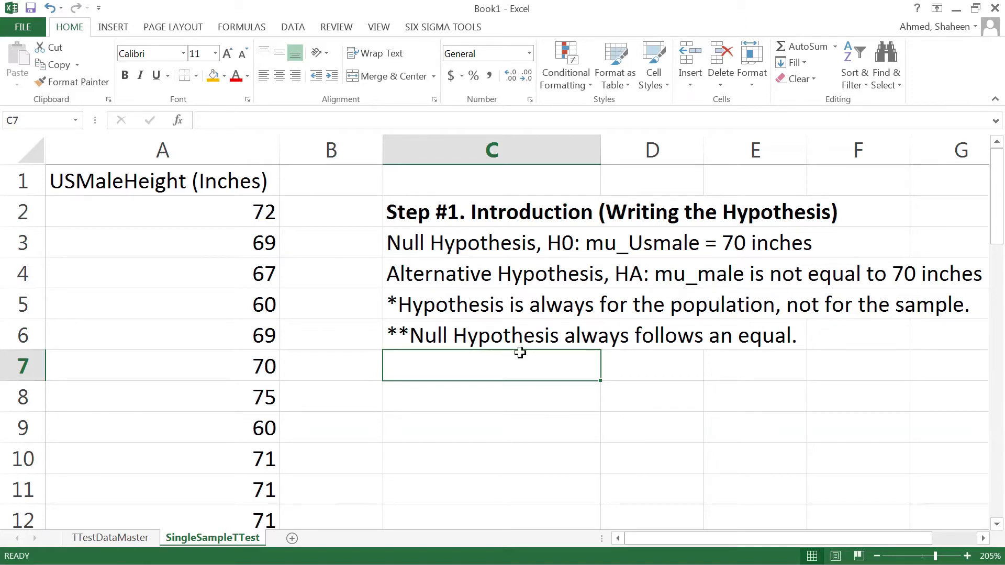
- Enter 'Step #2. Method: Single Sample T-test' in cell C7
text(Ste)
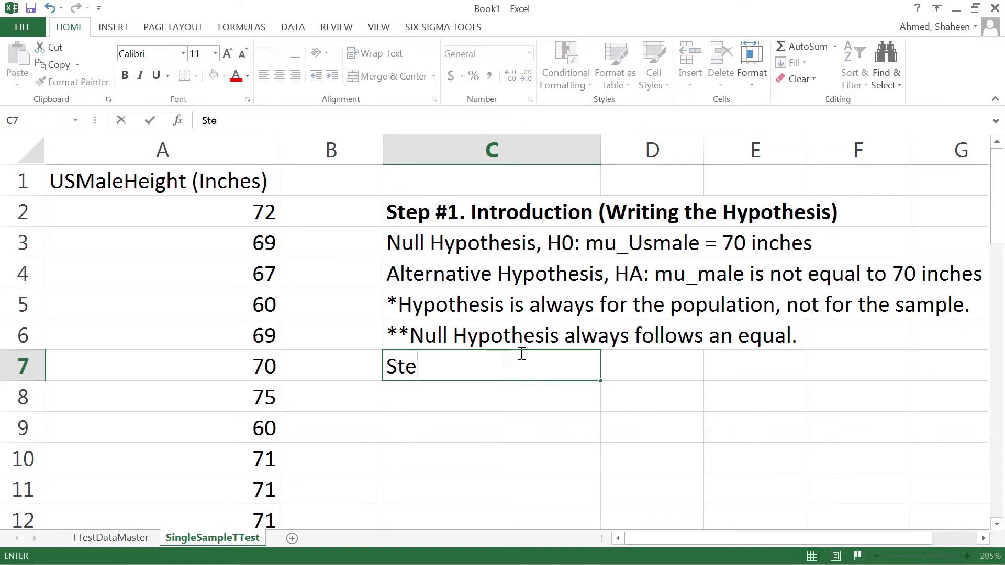
text(p #2. Method)
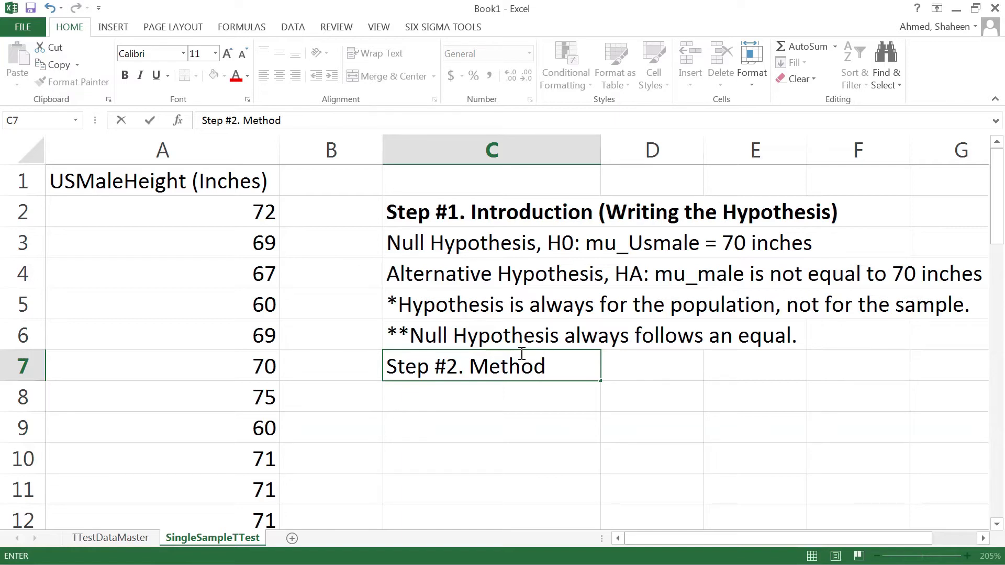
text(. )
text(Sin)
key(BackSpace)
key(BackSpace)
key(BackSpace)
key(BackSpace)
key(BackSpace)
text(: s)
key(BackSpace)
text(Sing)
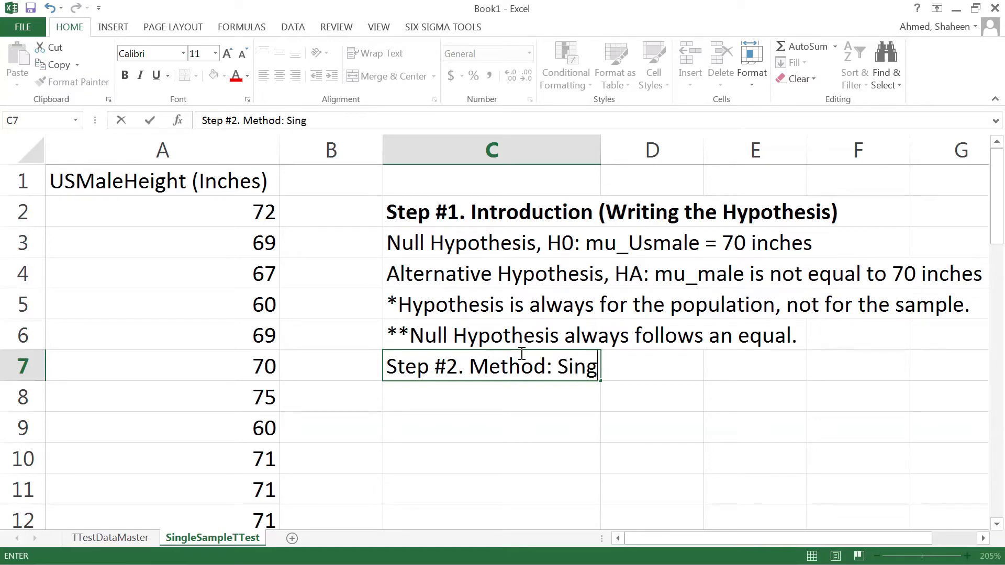
text(le Sample Ttest)
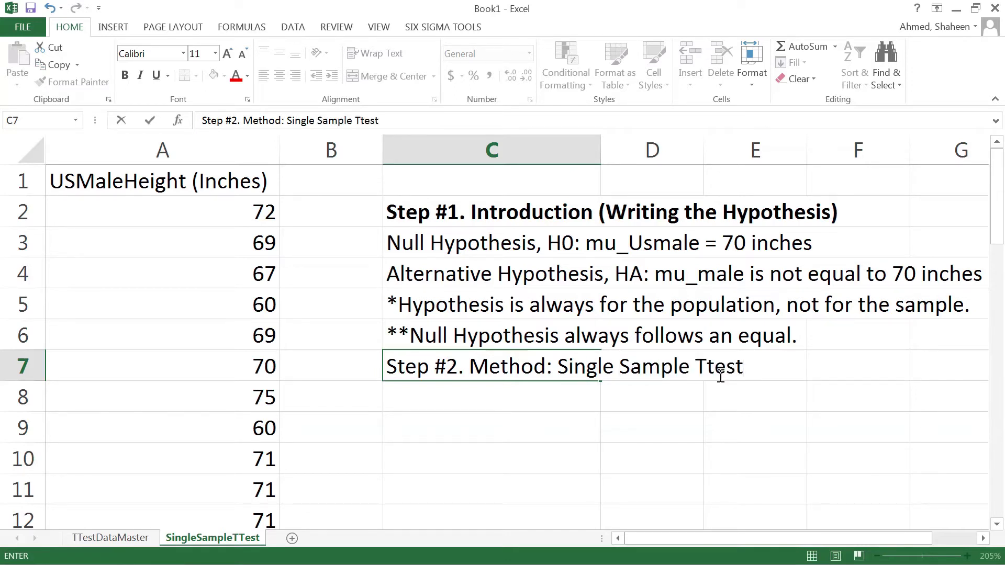
click(708, 367)
text(-)
key(Return)
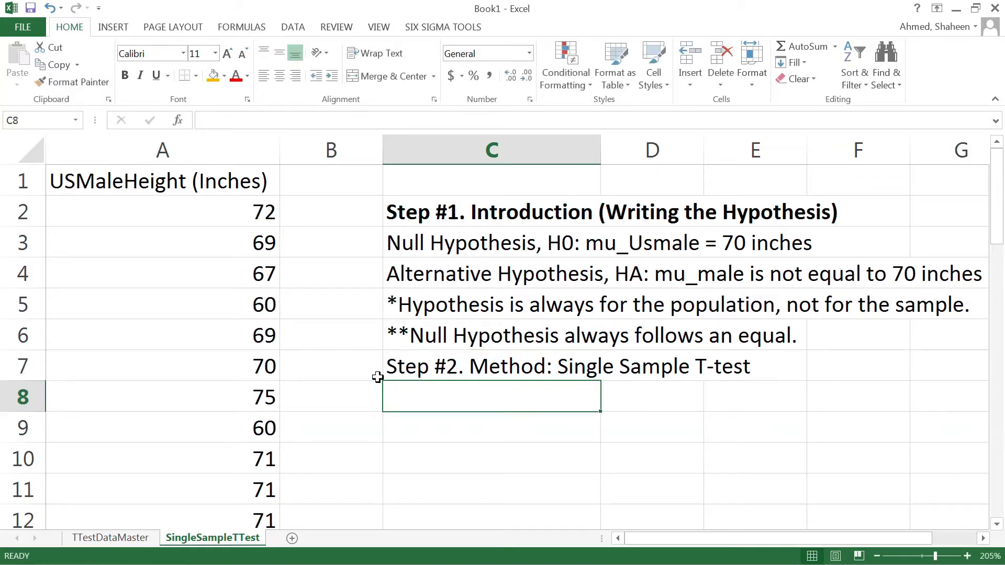
click(441, 360)
click(125, 74)
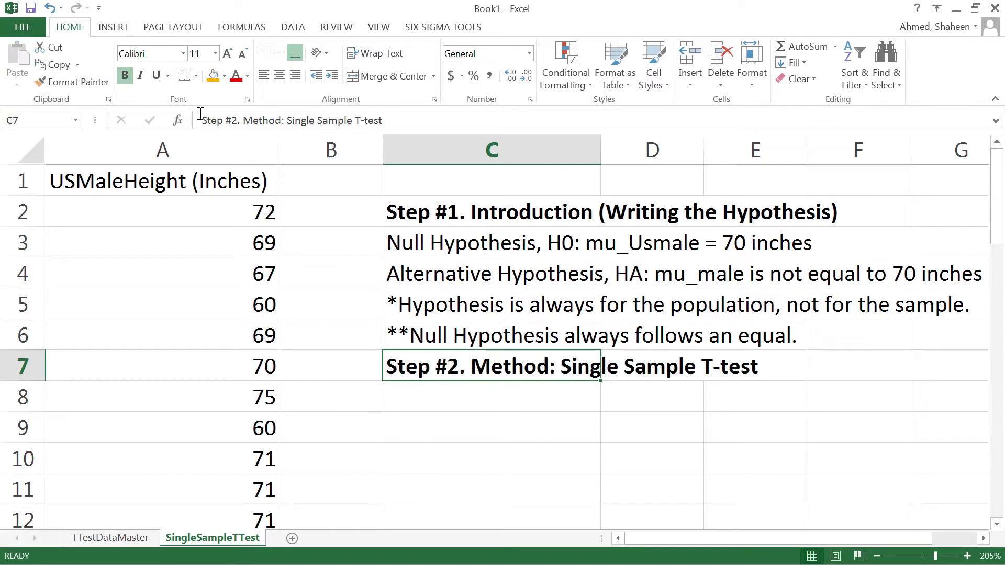
click(479, 399)
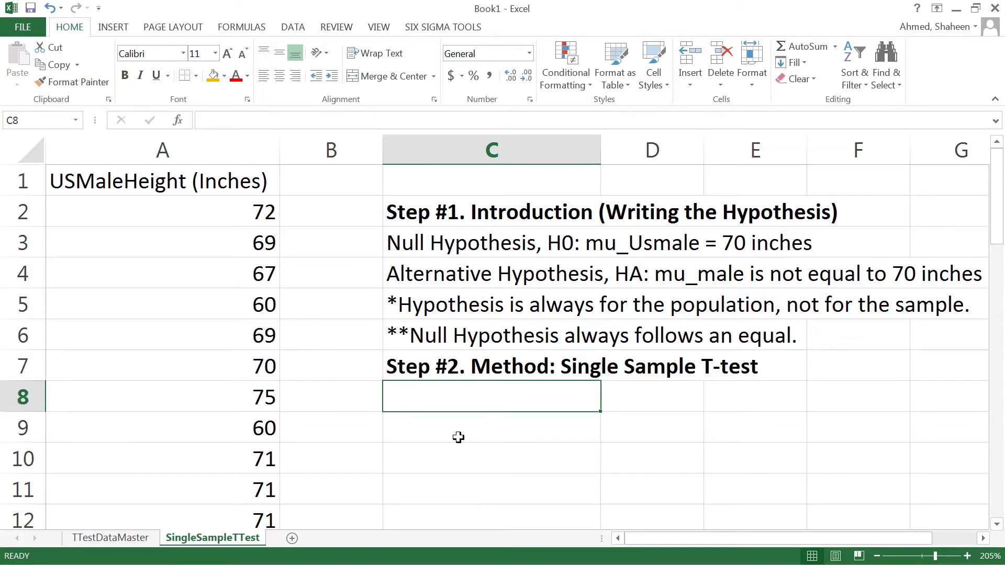
click(421, 369)
drag(440, 390, 444, 406)
click(454, 428)
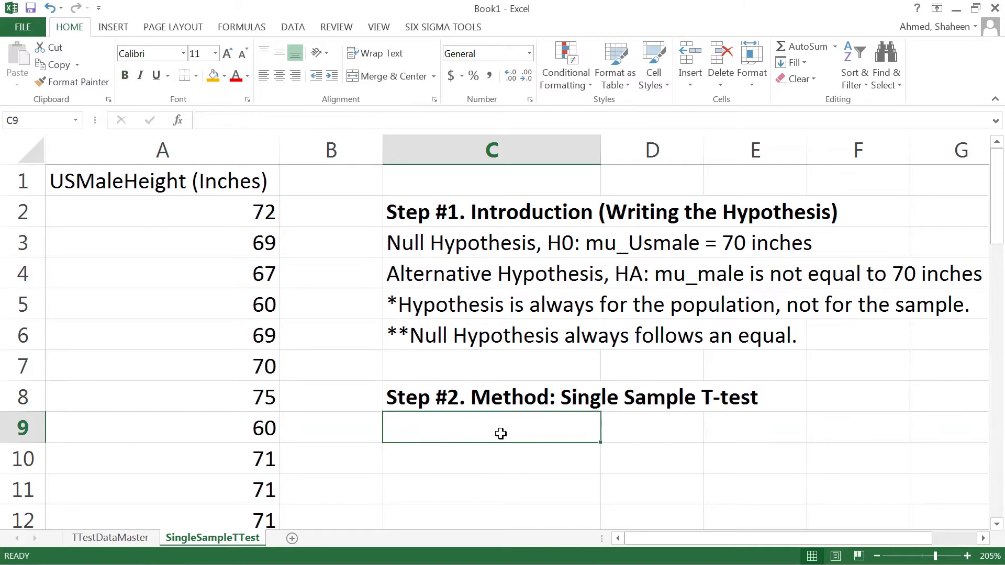
scroll(501, 433, down, 1)
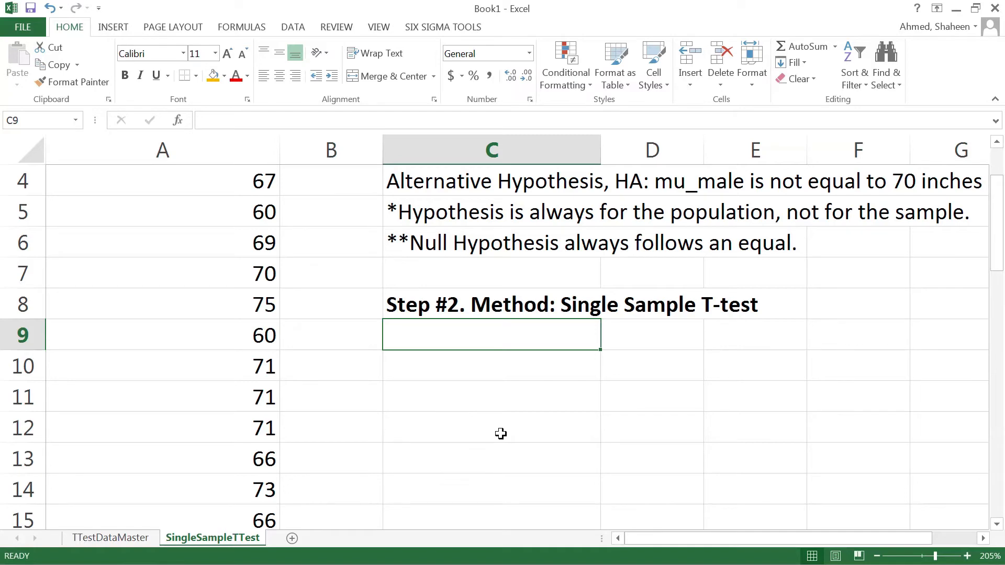
scroll(501, 433, up, 1)
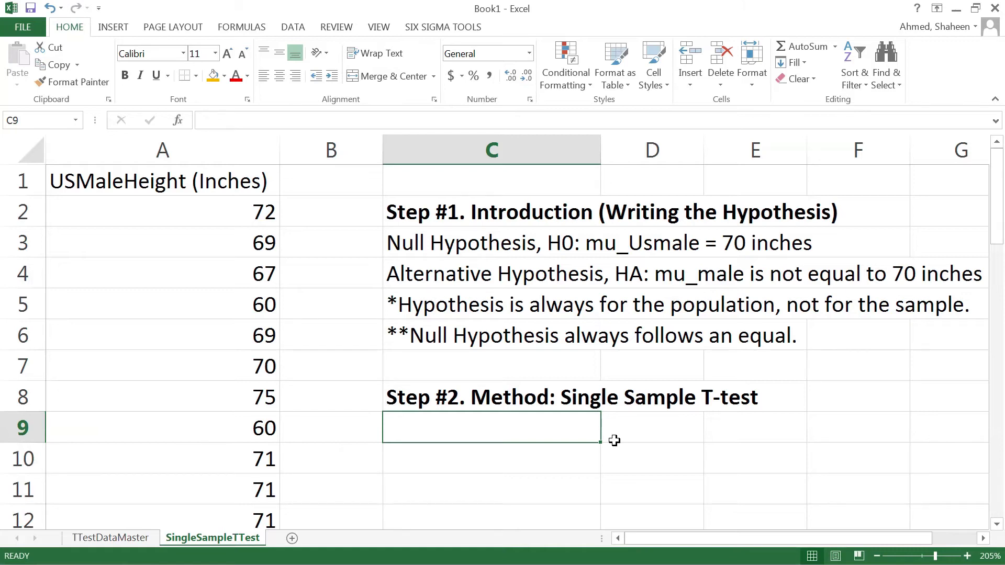
scroll(615, 440, down, 1)
scroll(615, 440, up, 1)
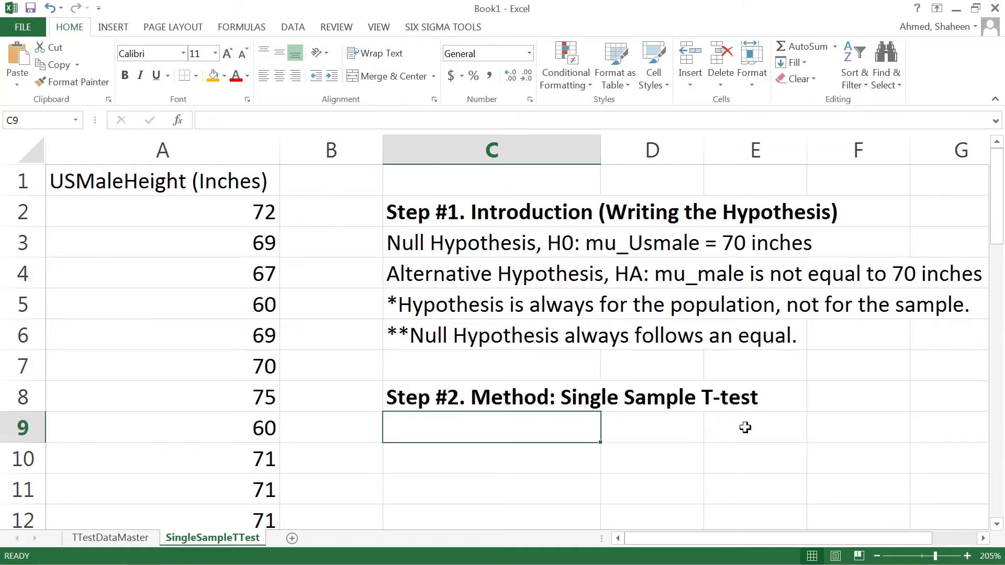
- Paste the plain t-statistic formula picture near F8
click(722, 427)
click(826, 392)
key(ctrl+v)
click(615, 454)
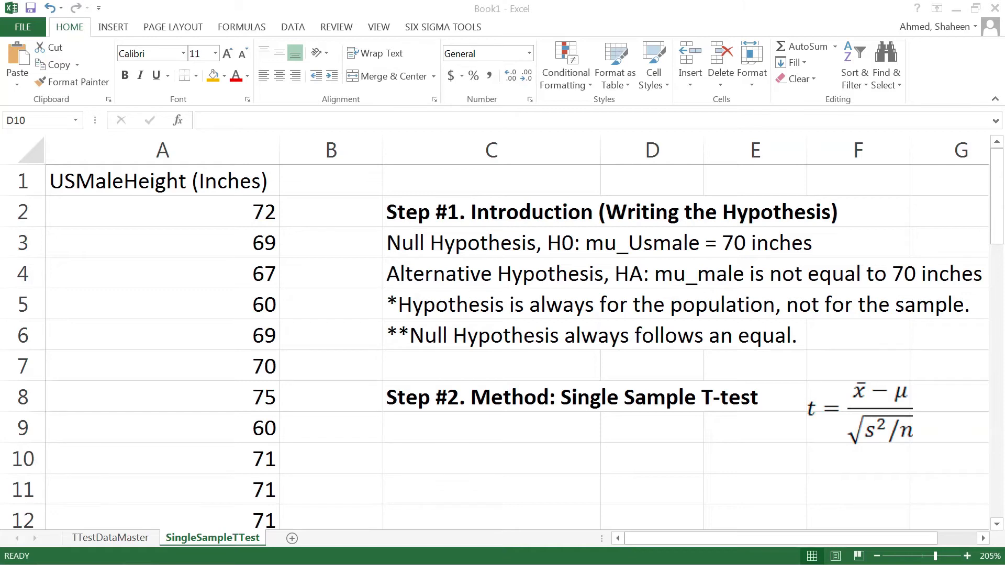
- Replace it with the t_df formula picture, positioned beside the Step #2 heading
key(alt+Tab)
key(alt+Tab)
key(alt+Tab)
click(804, 464)
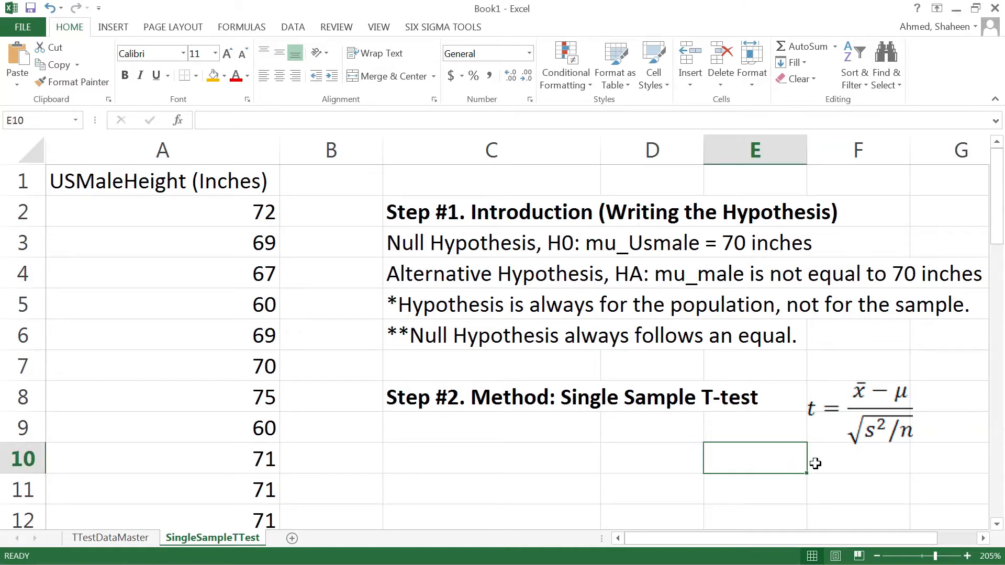
key(ctrl+v)
click(854, 408)
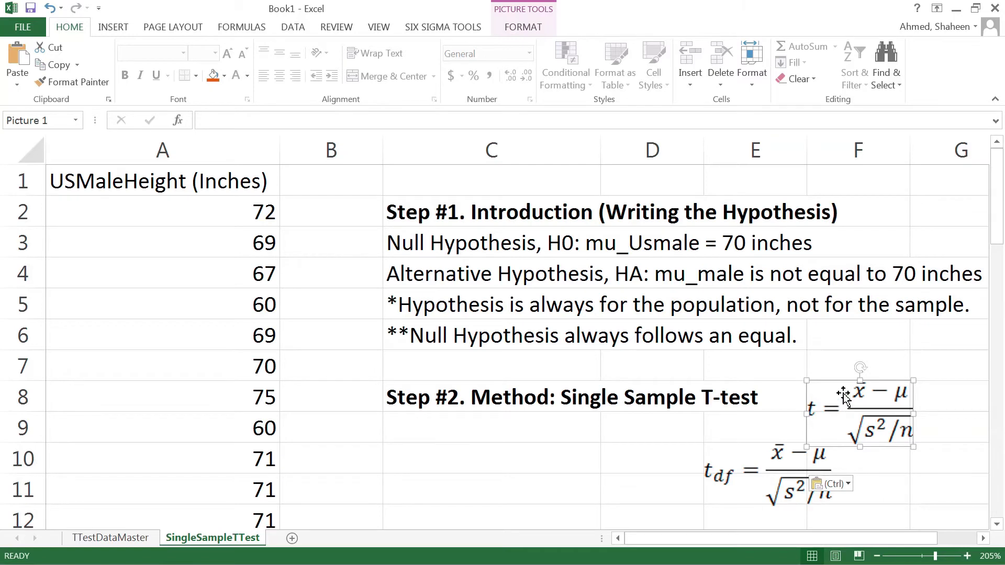
key(Delete)
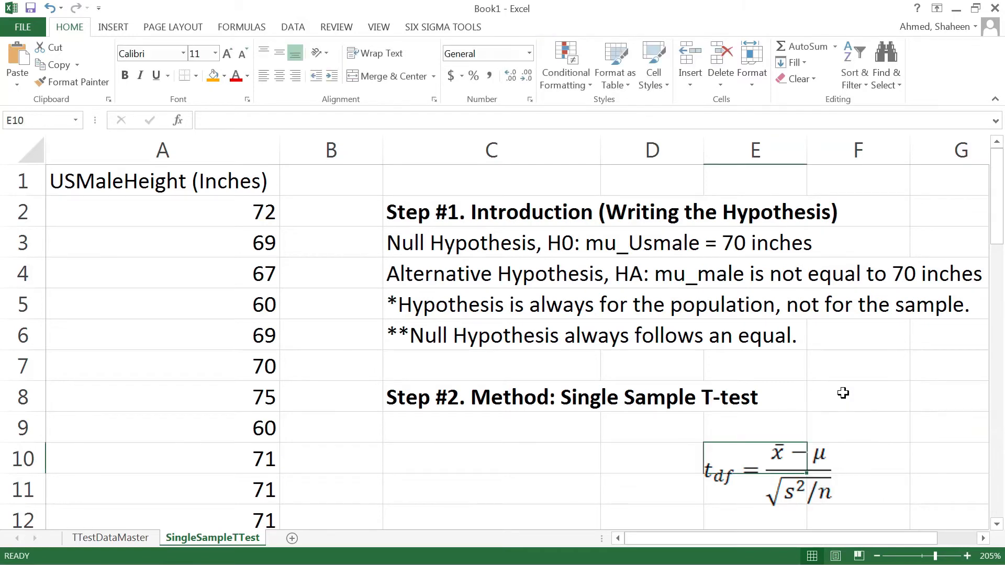
click(752, 469)
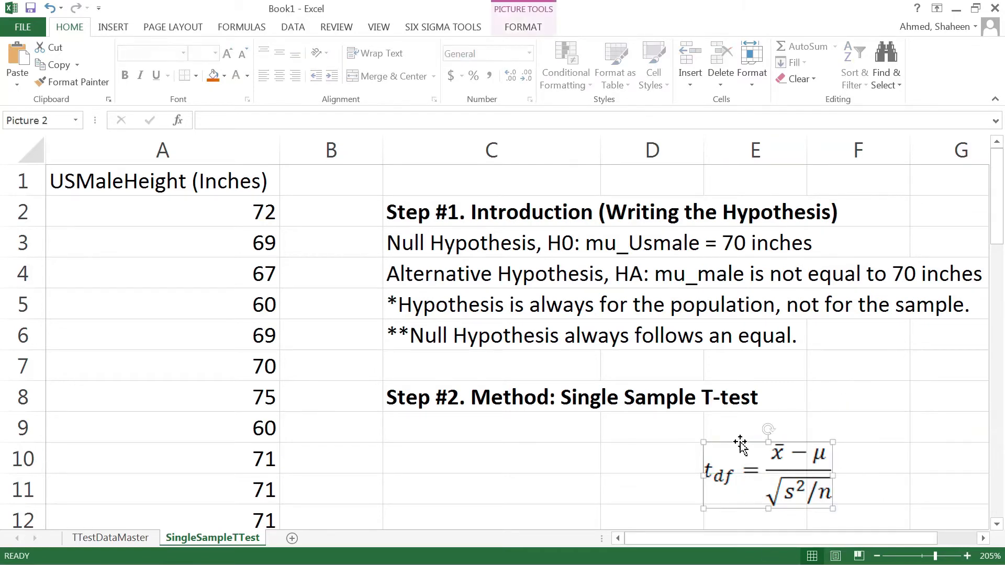
drag(742, 440, 825, 381)
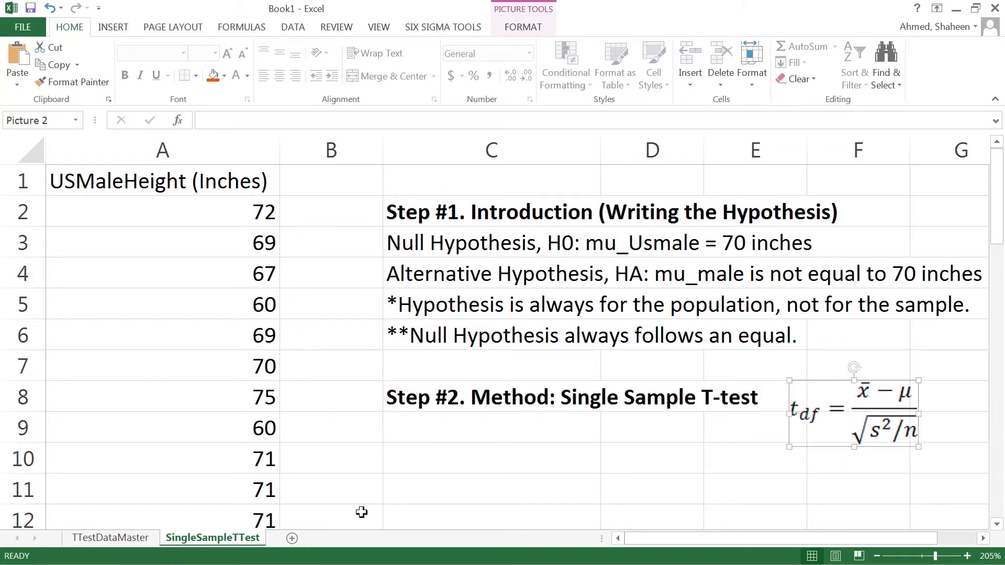
click(468, 445)
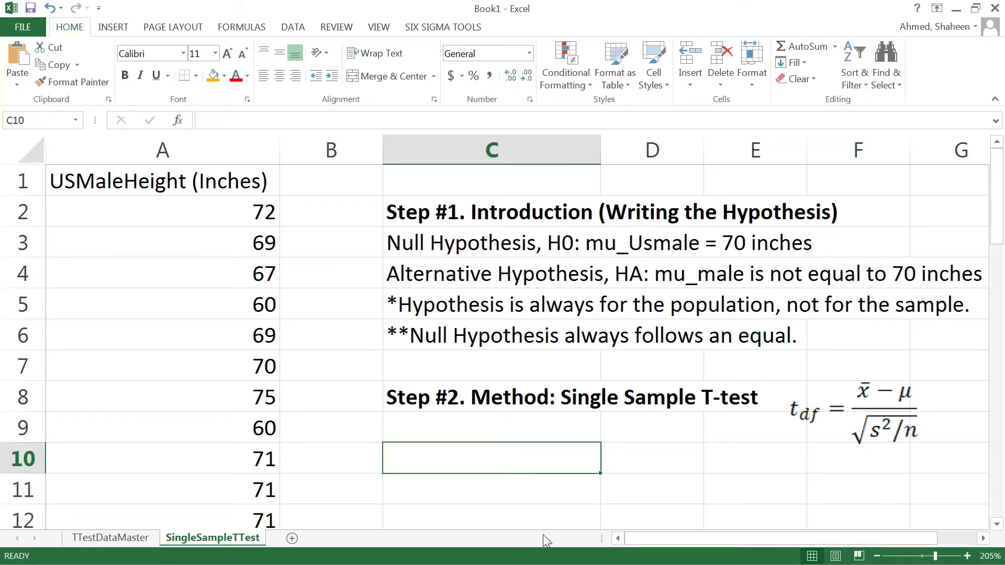
- Add the 'x_bar=' label with =AVERAGE(A:A), giving 70.35
text(x_bar=)
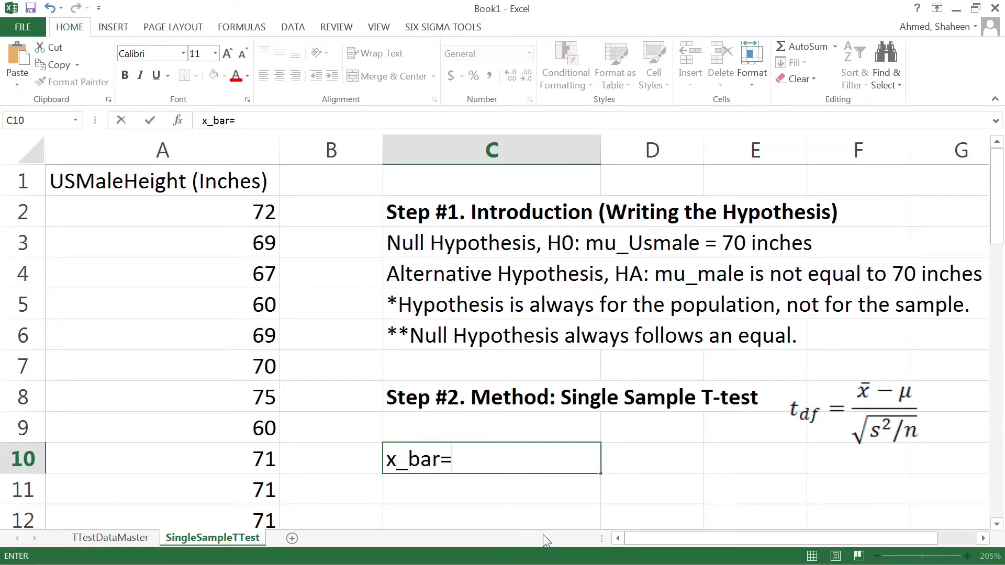
key(Tab)
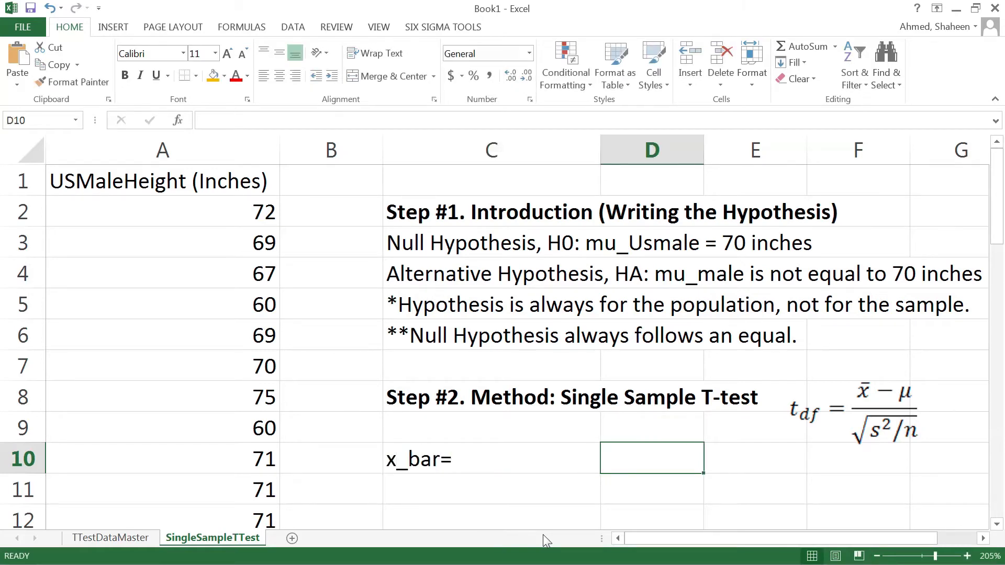
text(=aver)
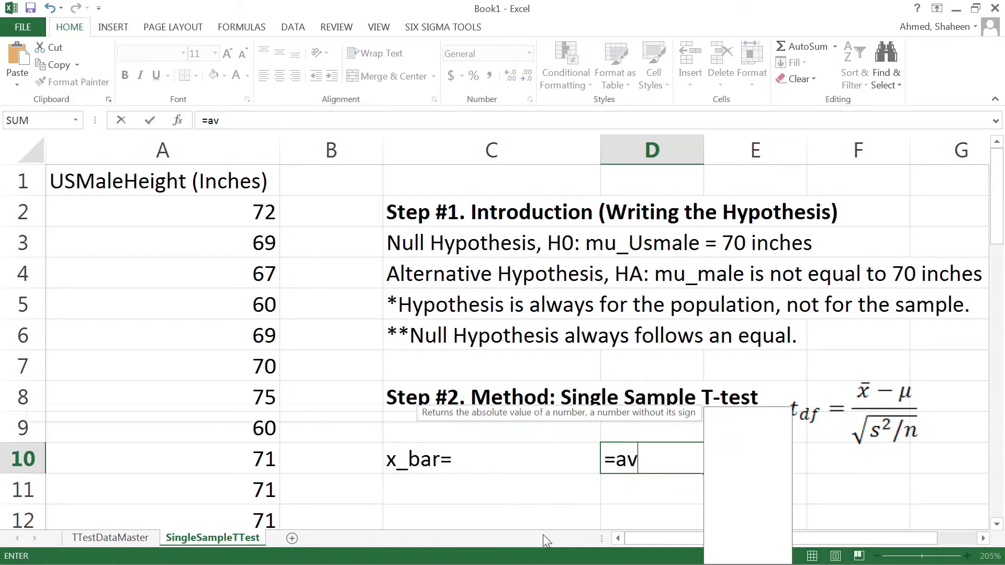
key(BackSpace)
key(BackSpace)
key(BackSpace)
key(BackSpace)
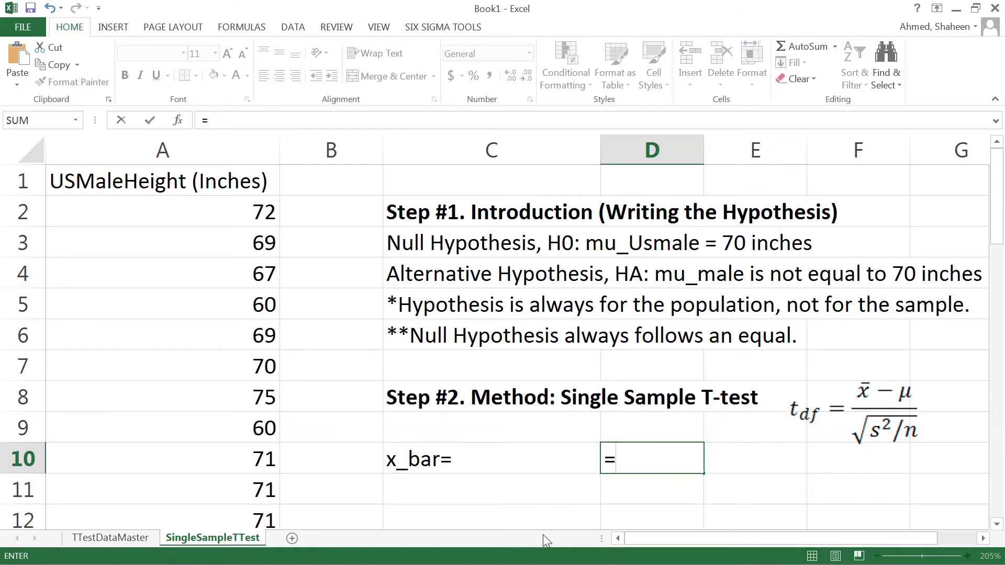
text(AVERAGE)
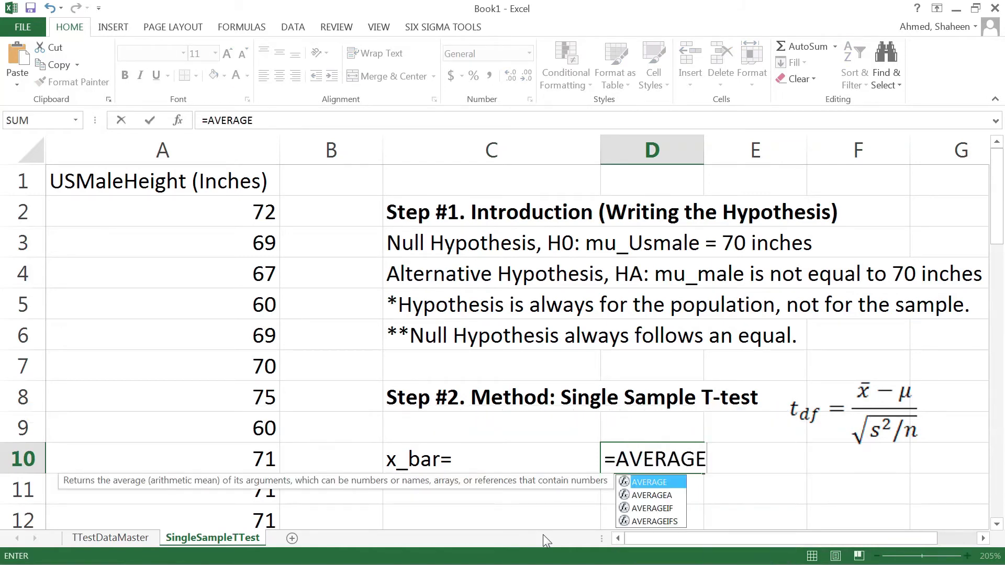
text(()
click(245, 135)
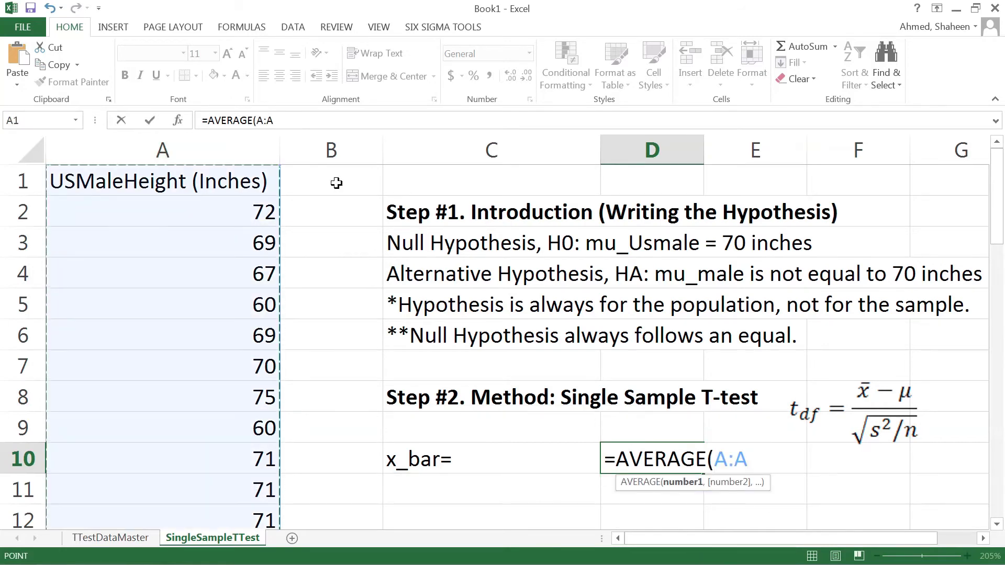
text())
key(Return)
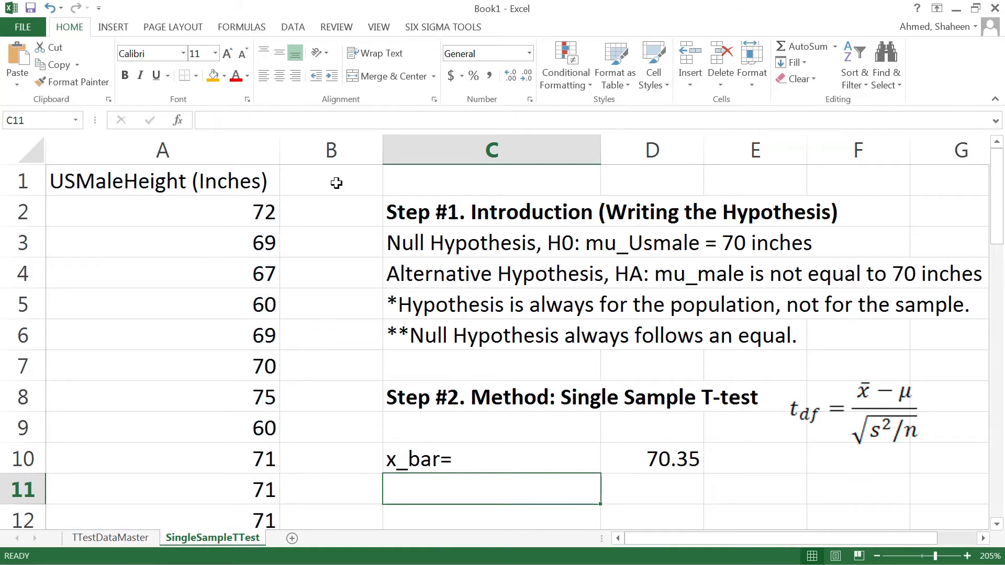
- Add the 'Standard Deviation, s' label with =STDEV.S(A:A), giving 5.937927
text(sTANDA)
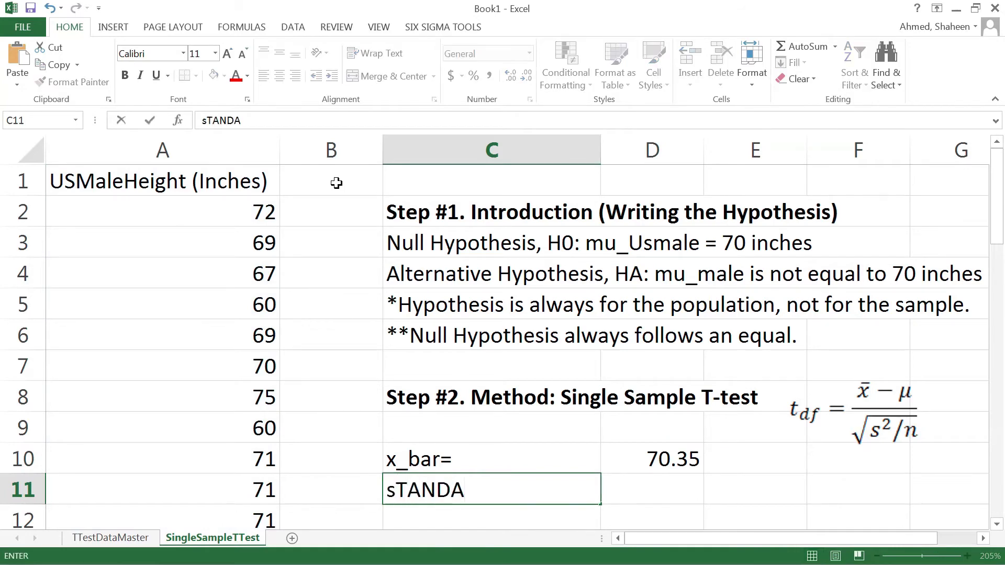
text(RD Deviatio)
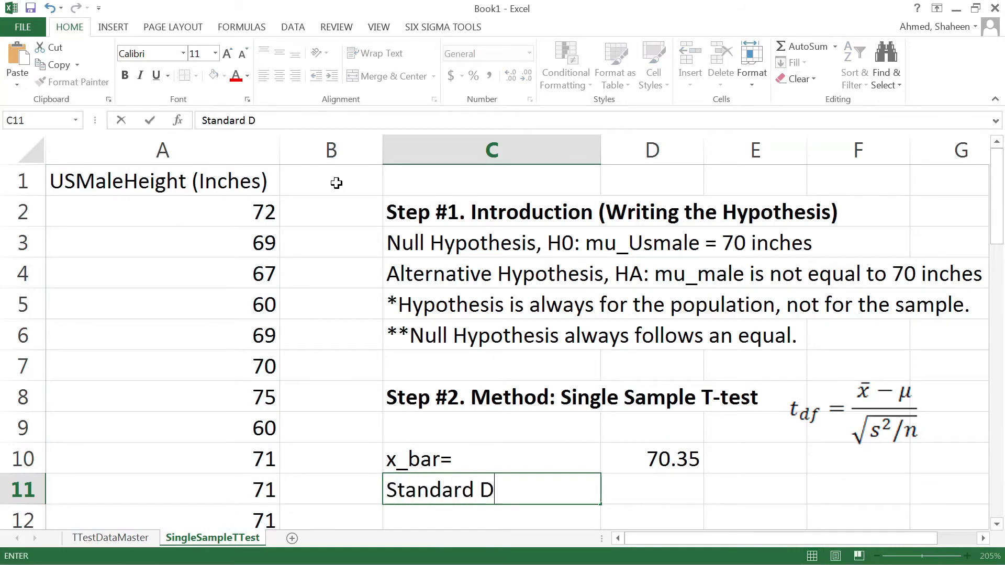
text(n, S)
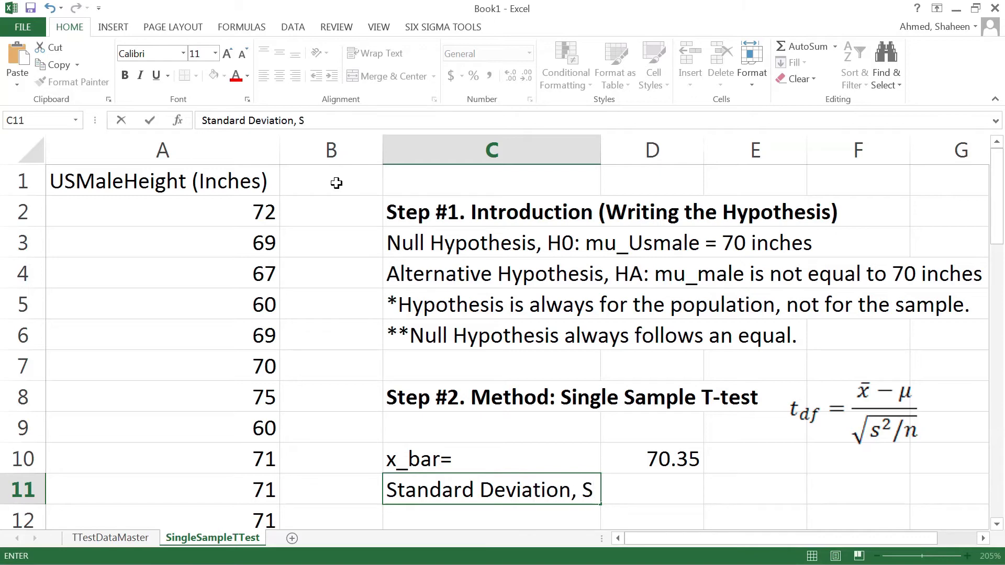
key(BackSpace)
text(s)
key(Tab)
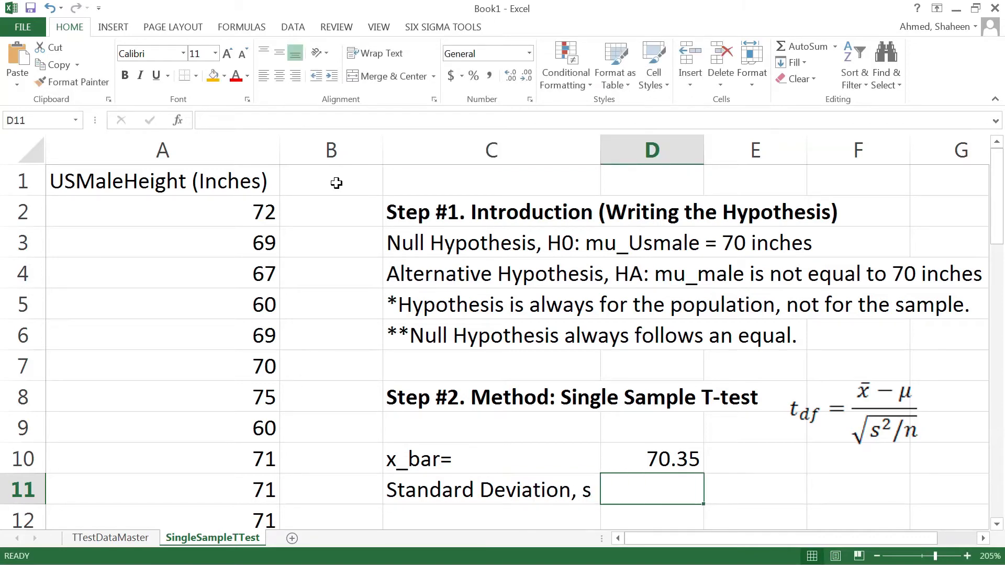
text(=sd)
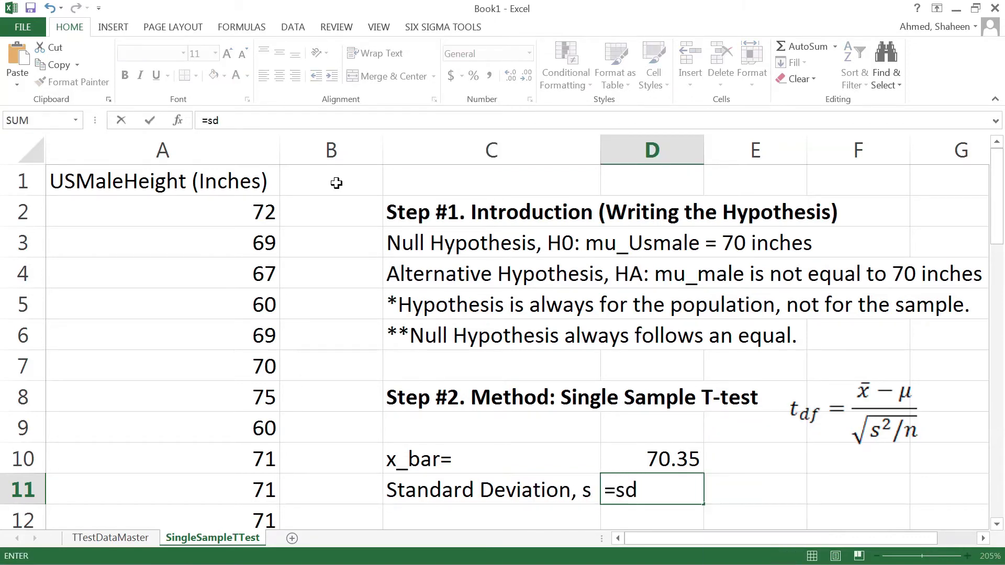
key(BackSpace)
text(tdev)
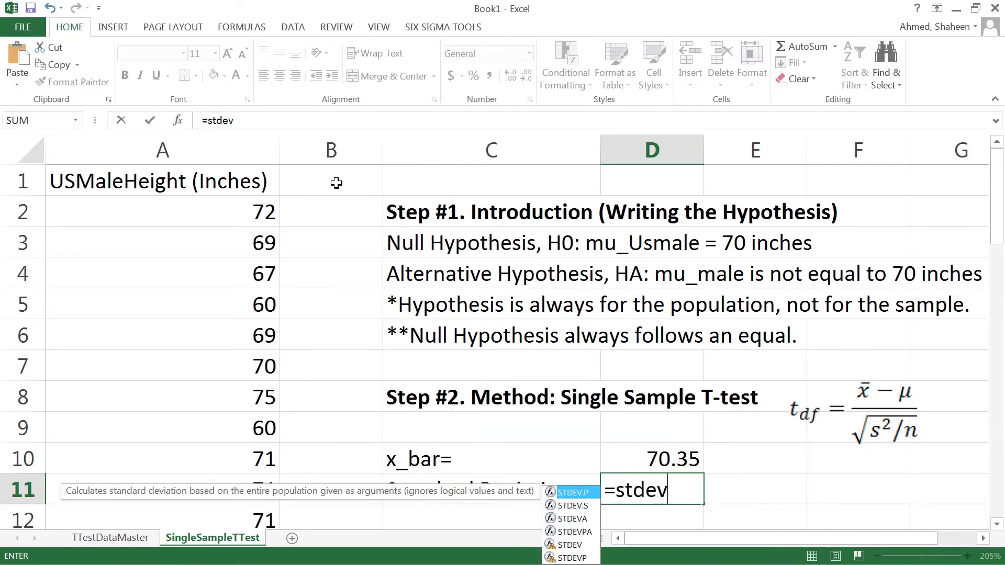
text(.s)
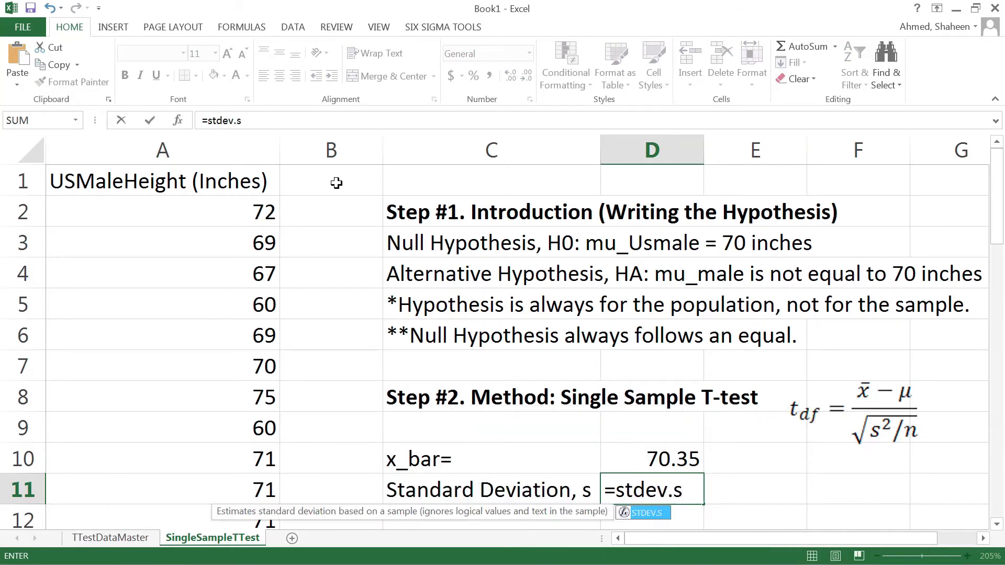
text(()
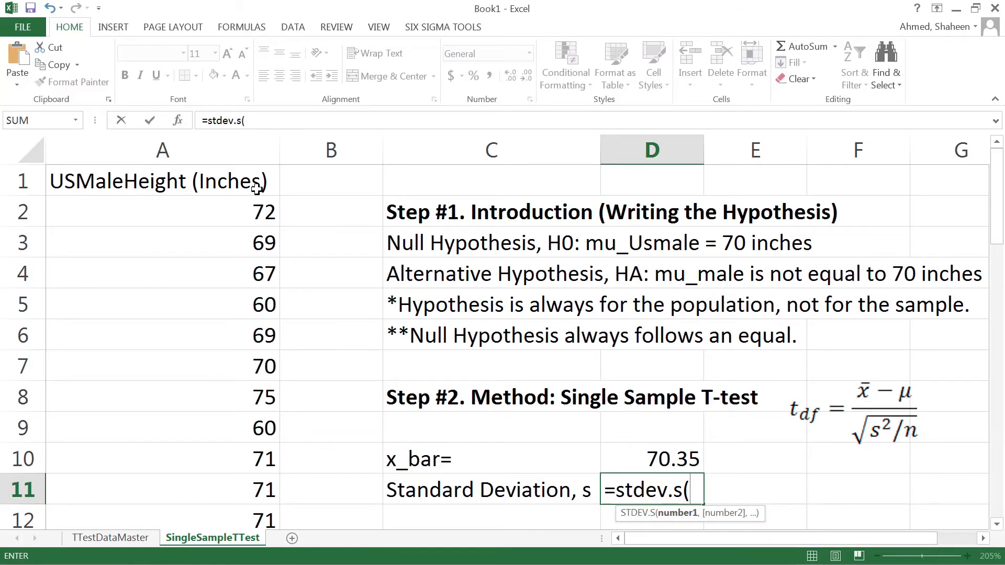
click(258, 150)
click(337, 150)
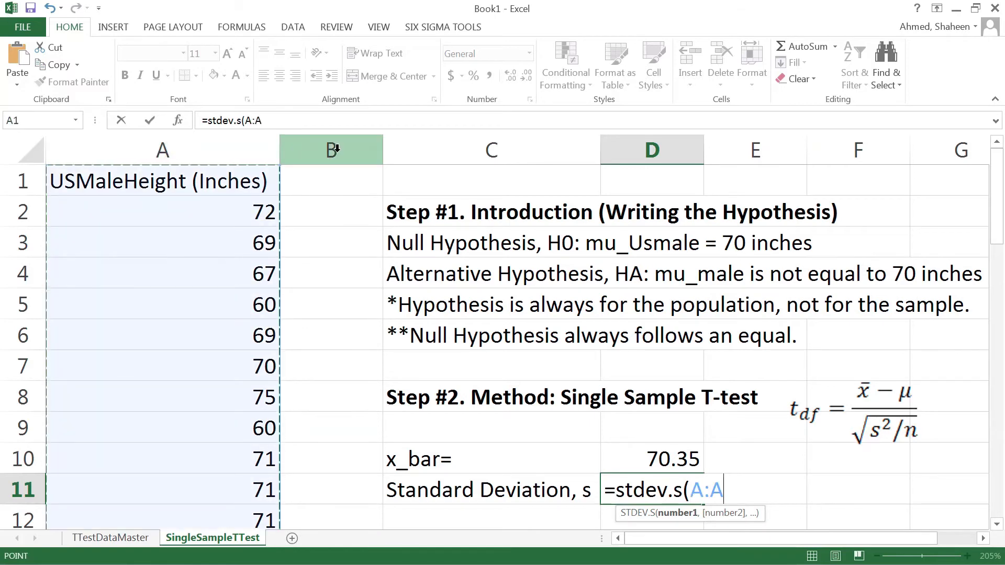
text())
key(Return)
key(Left)
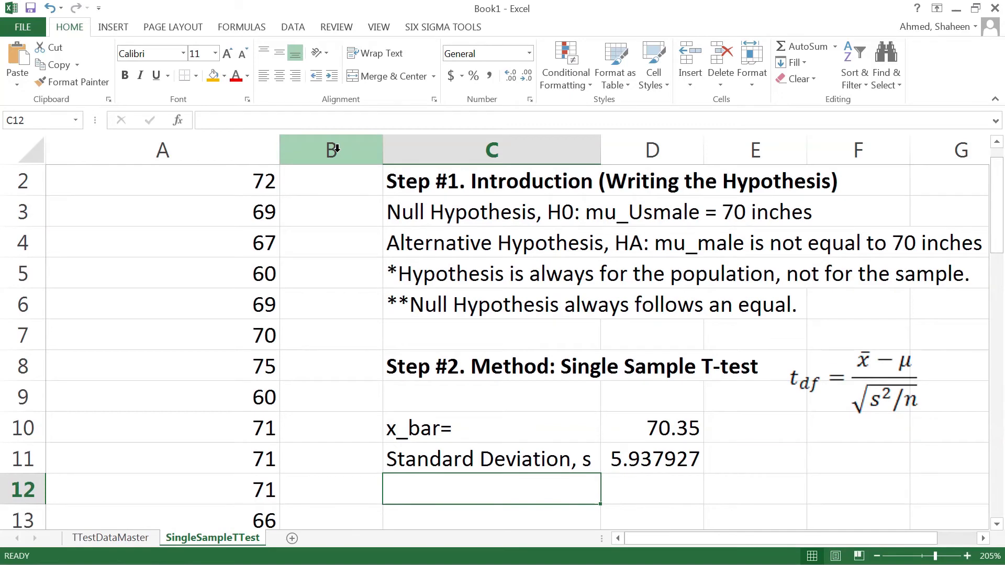
- Add the 'Sample size, n' label with =COUNT(A:A), giving 40
text(Sample size, n)
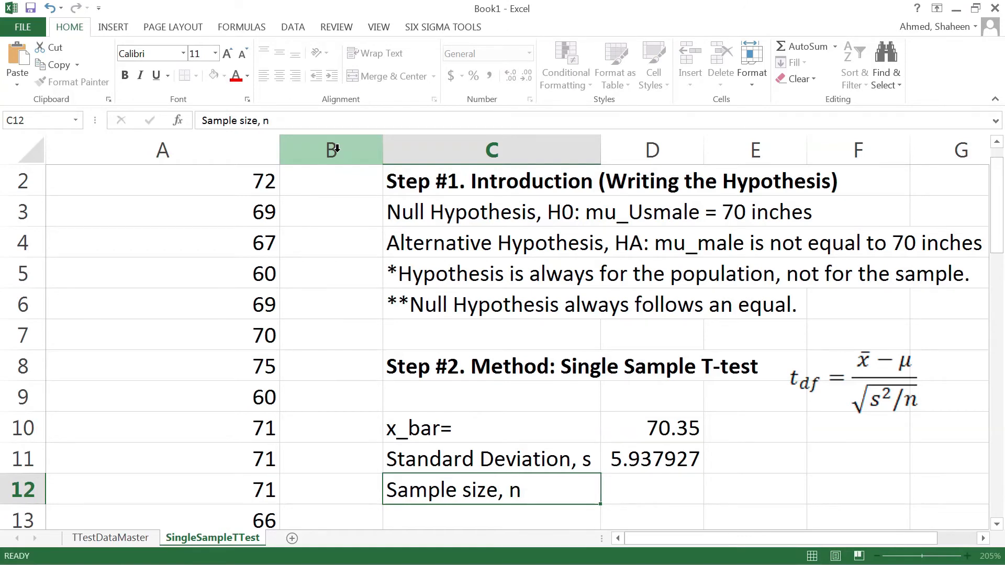
key(Tab)
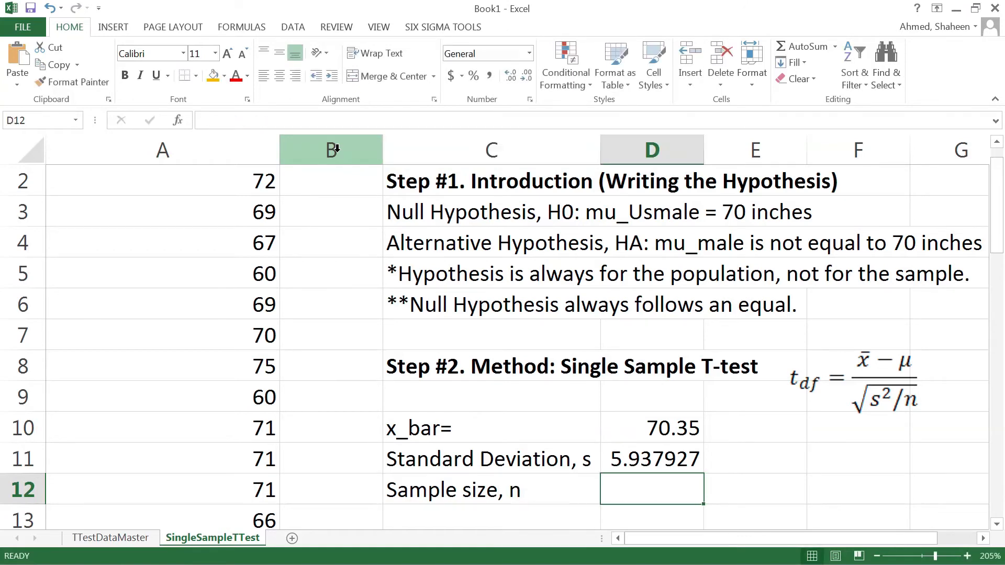
text(=cou)
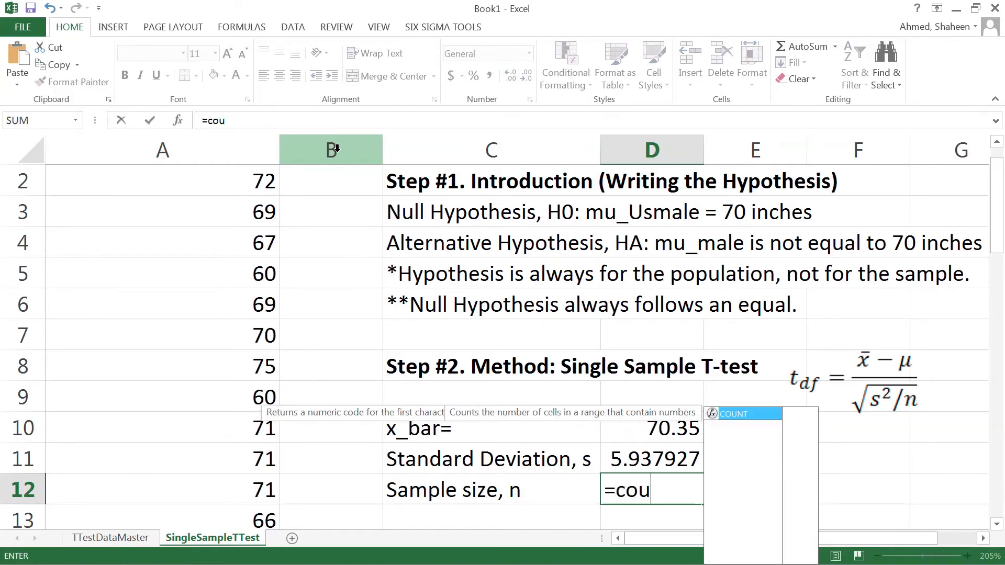
text(nt()
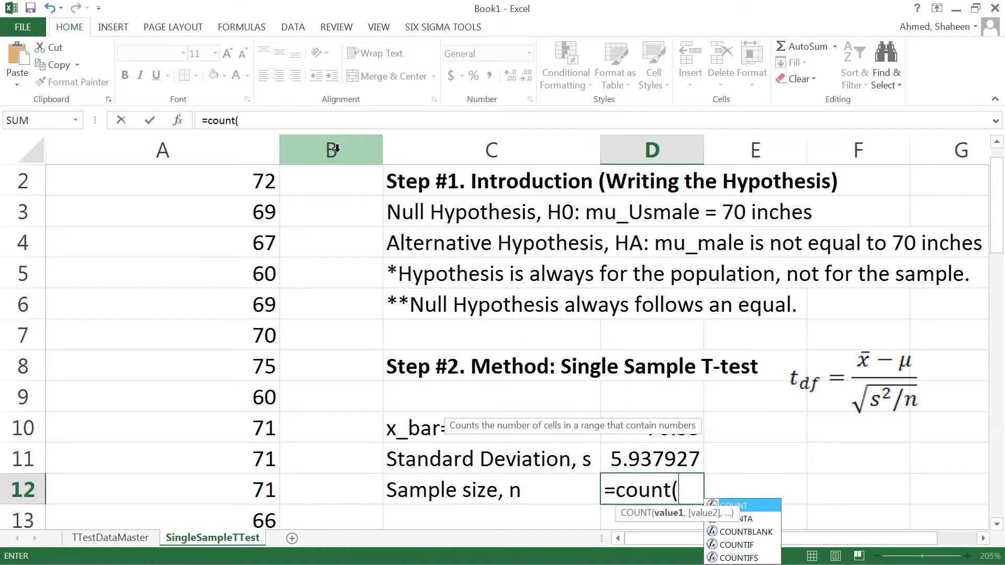
click(234, 148)
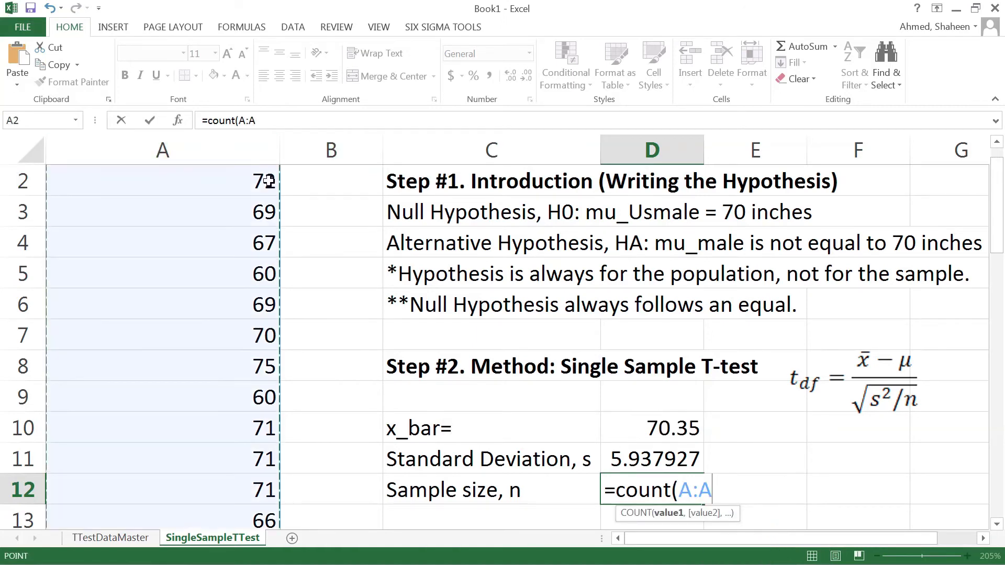
key(Return)
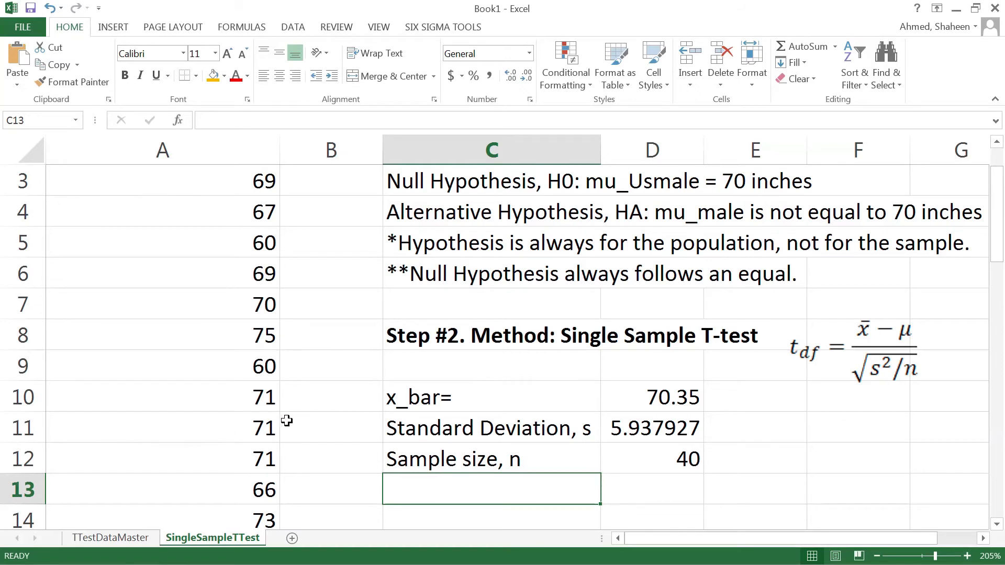
scroll(287, 420, up, 1)
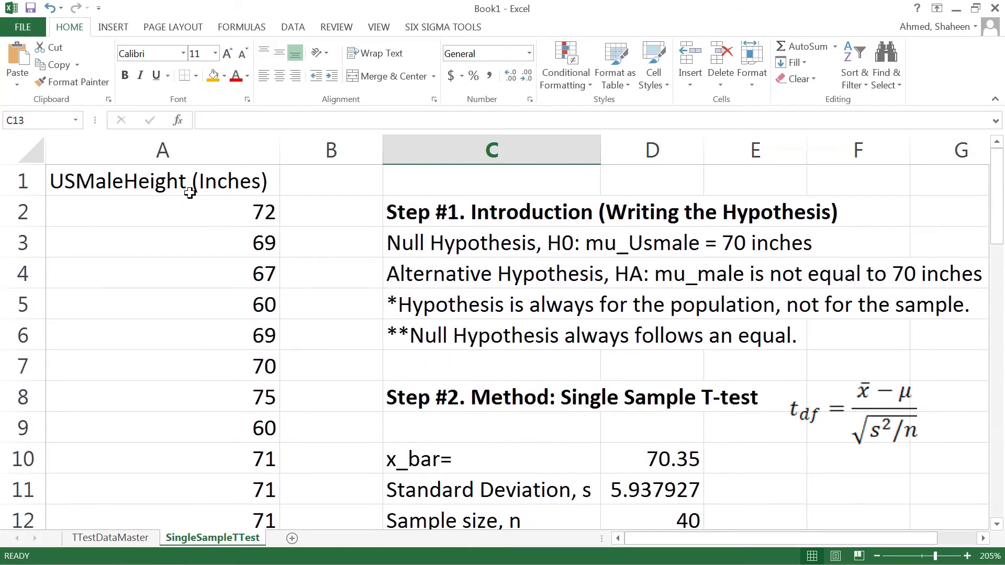
click(207, 180)
scroll(243, 294, down, 14)
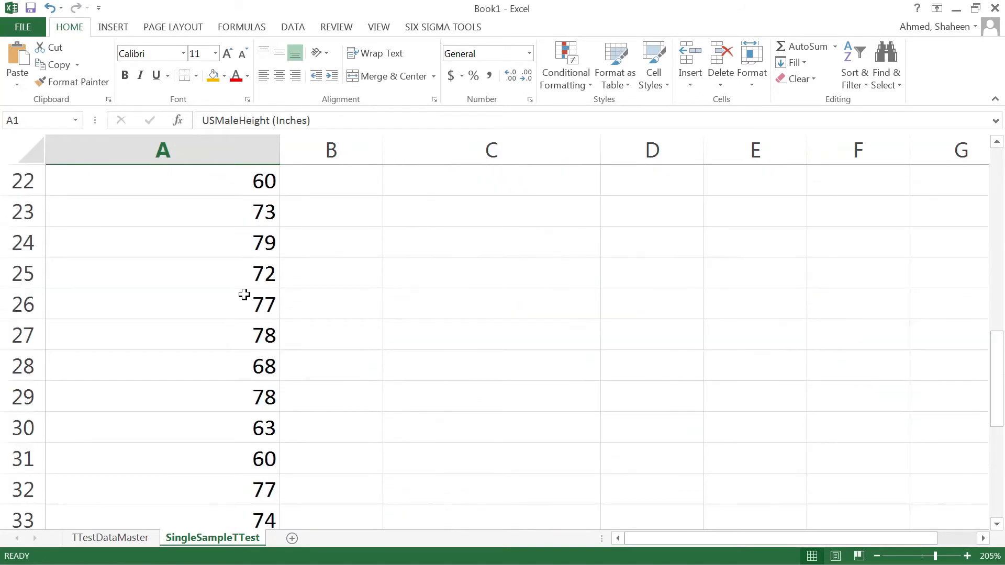
scroll(243, 295, up, 9)
scroll(389, 357, up, 5)
scroll(502, 407, down, 3)
scroll(514, 379, up, 1)
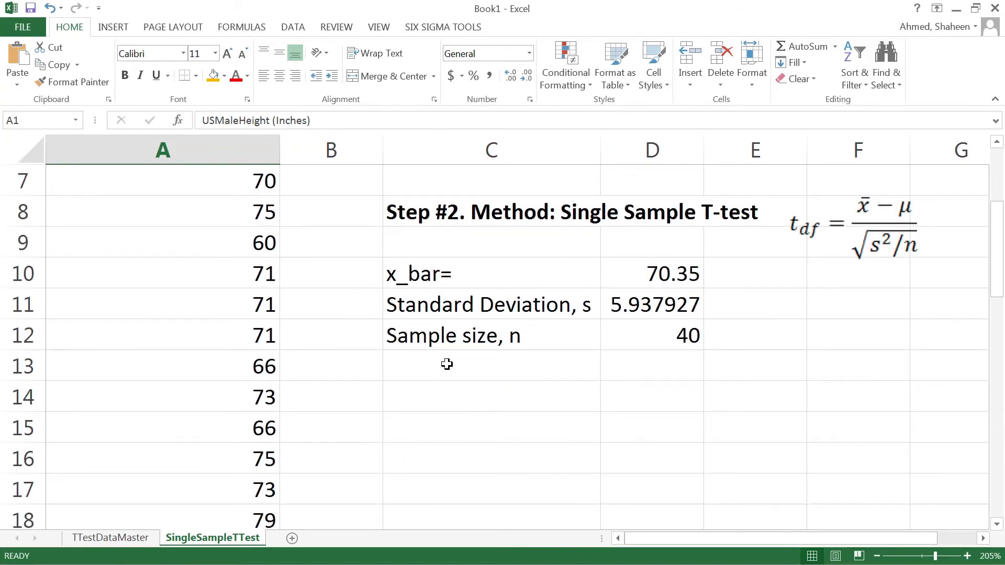
- Enter the label 'Degrees of Freedom, df = n-1' in C13 and widen column C to fit it
click(449, 366)
text(d)
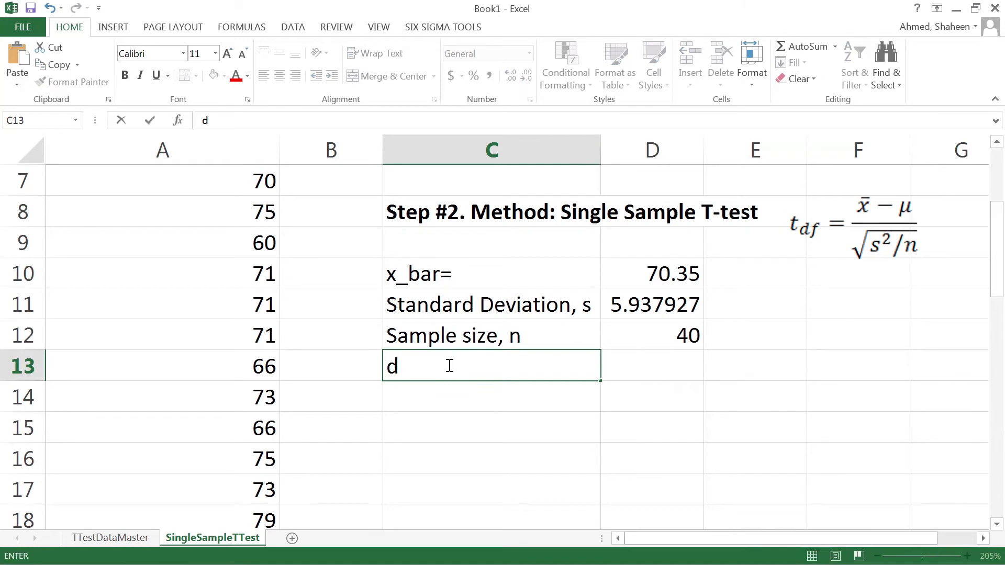
key(BackSpace)
text(Deg)
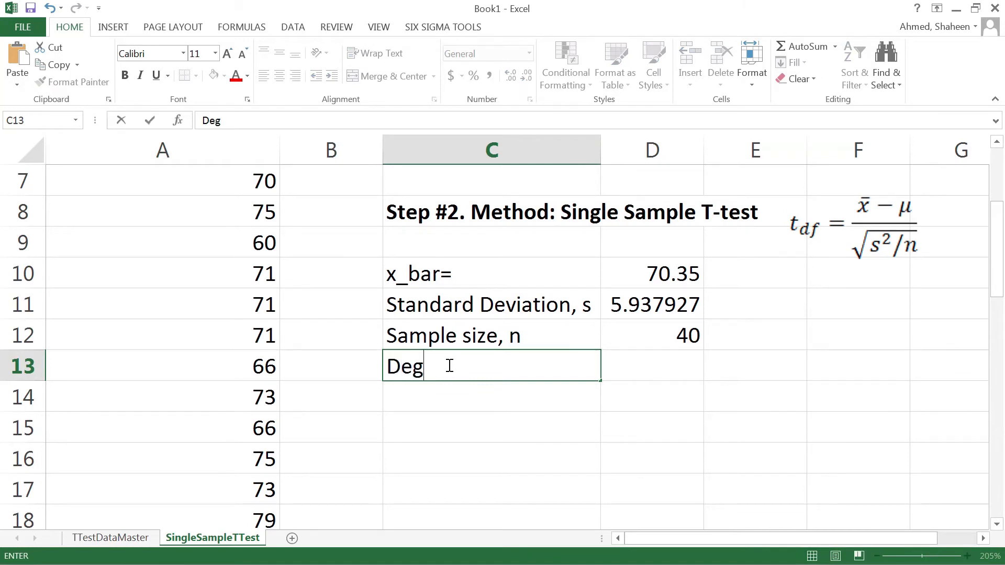
text(rees)
key(BackSpace)
text(s of F)
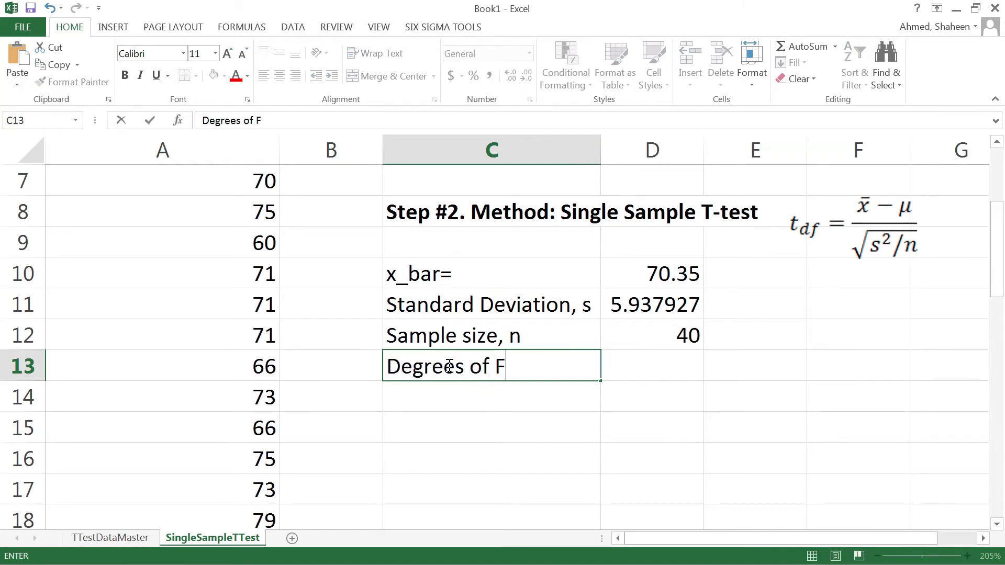
text(reedeom,)
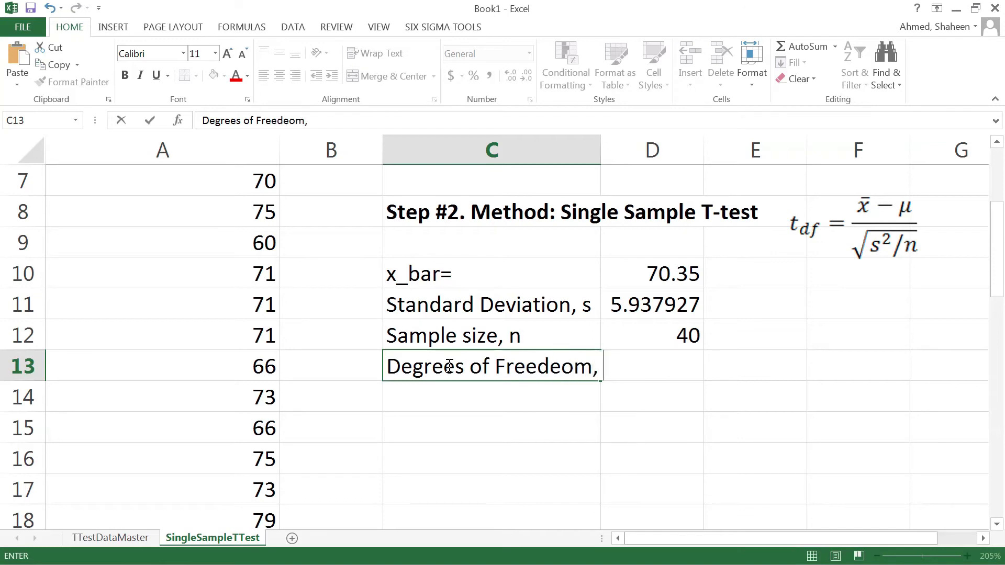
key(BackSpace)
key(BackSpace)
key(BackSpace)
key(BackSpace)
text(om, df)
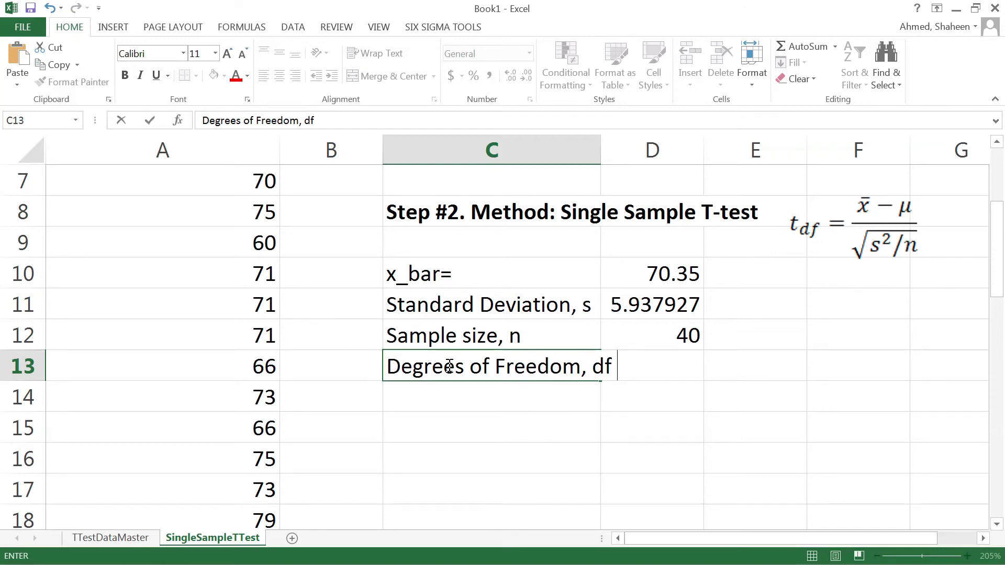
text( = n-1)
key(Return)
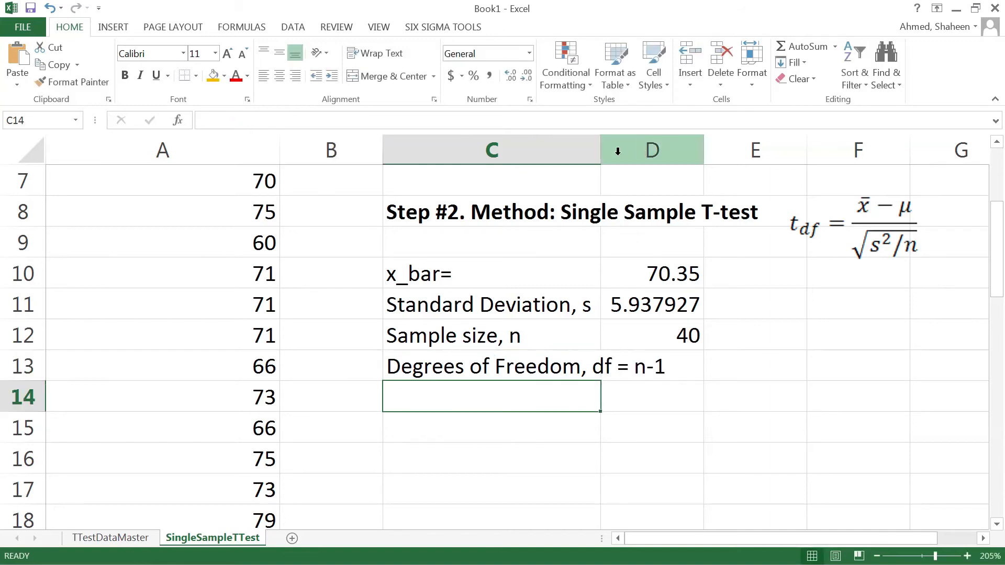
drag(601, 152, 673, 152)
- Compute df in D13 as =D12-1, removing the stray multiplication sign, to show 39
click(731, 369)
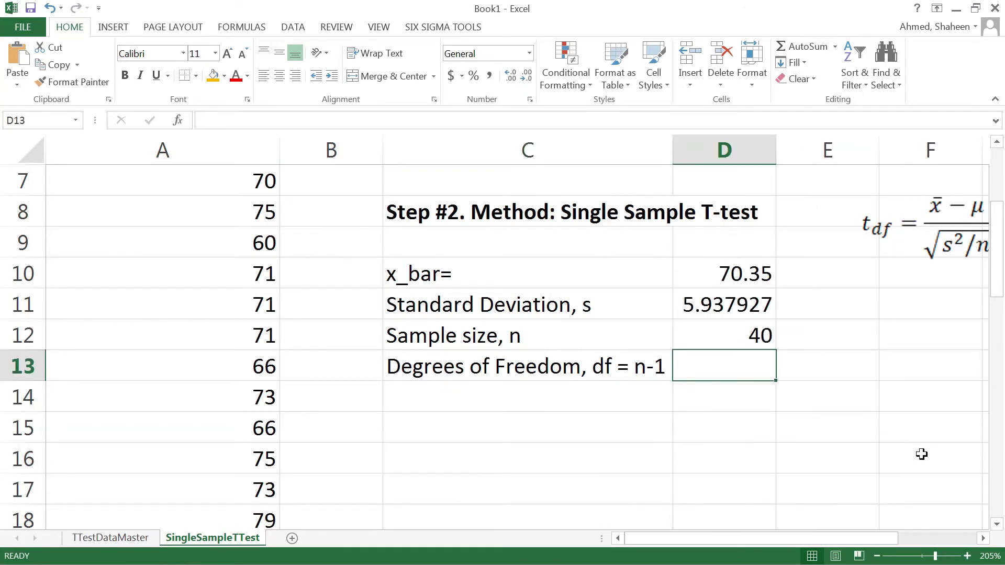
text(=)
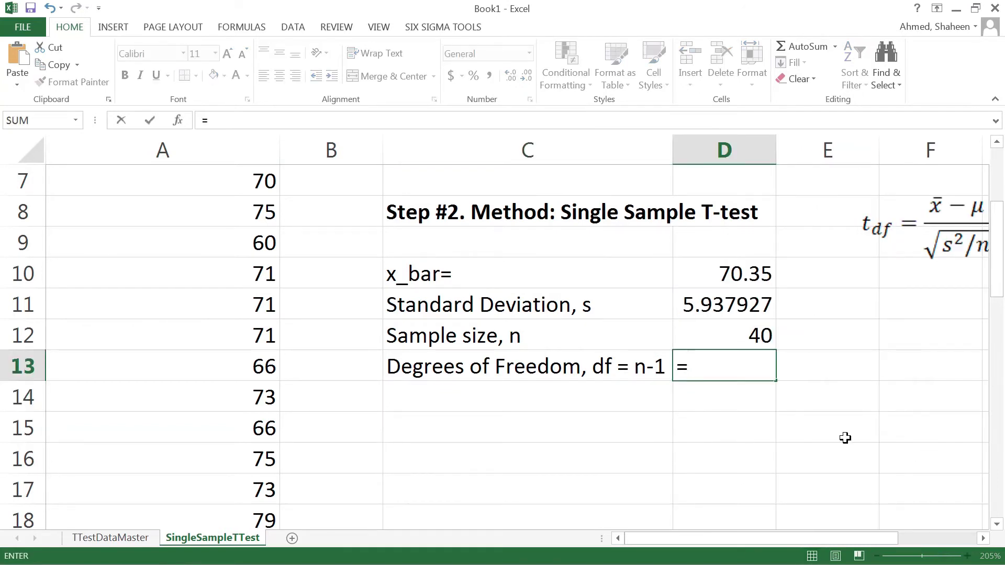
click(713, 324)
text(*-1)
key(Return)
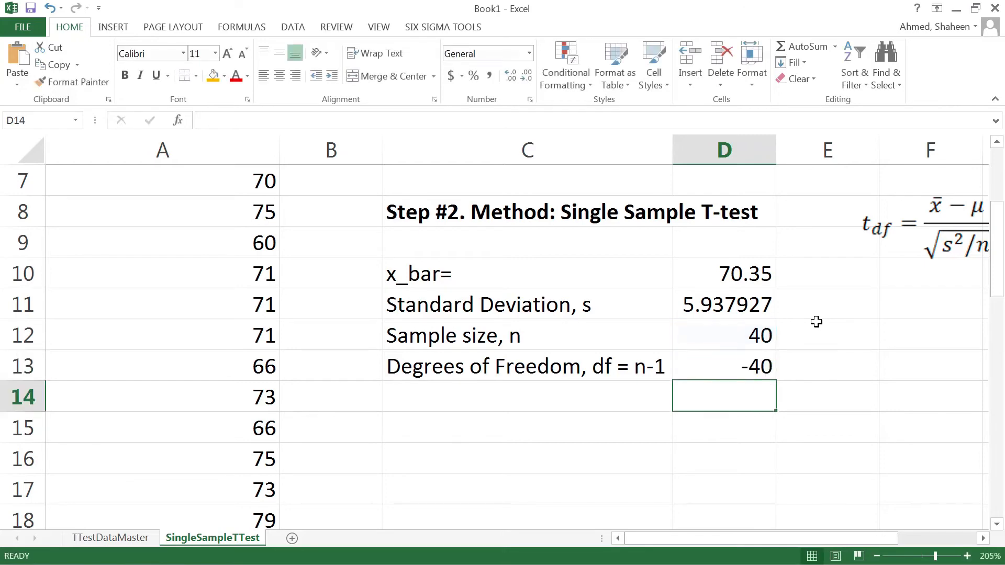
double_click(762, 369)
click(731, 366)
key(Delete)
key(Return)
ctrl+scroll(864, 452, down, 1)
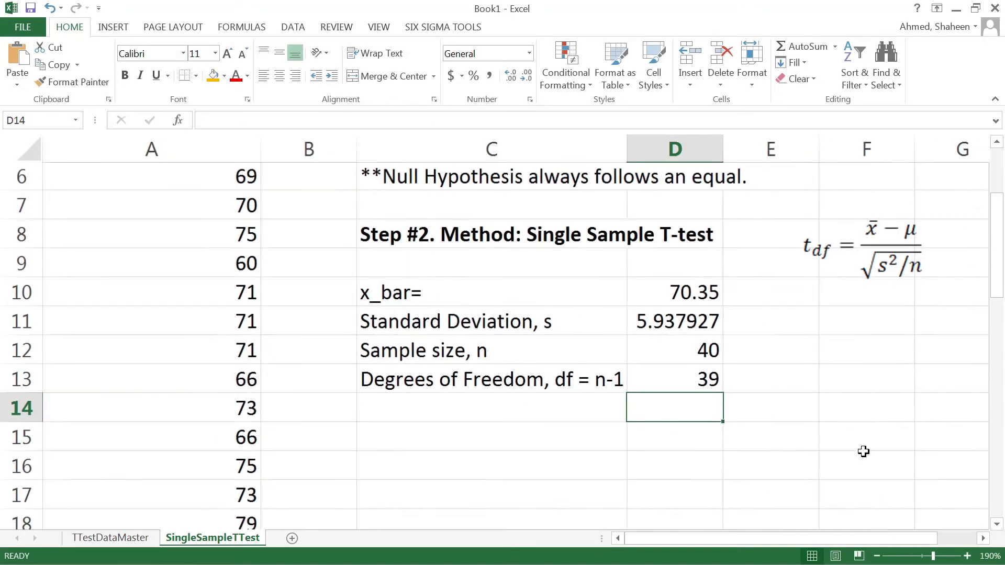
- Enter 'mu=' in C14 with the hypothesized mean 70 in D14
click(476, 404)
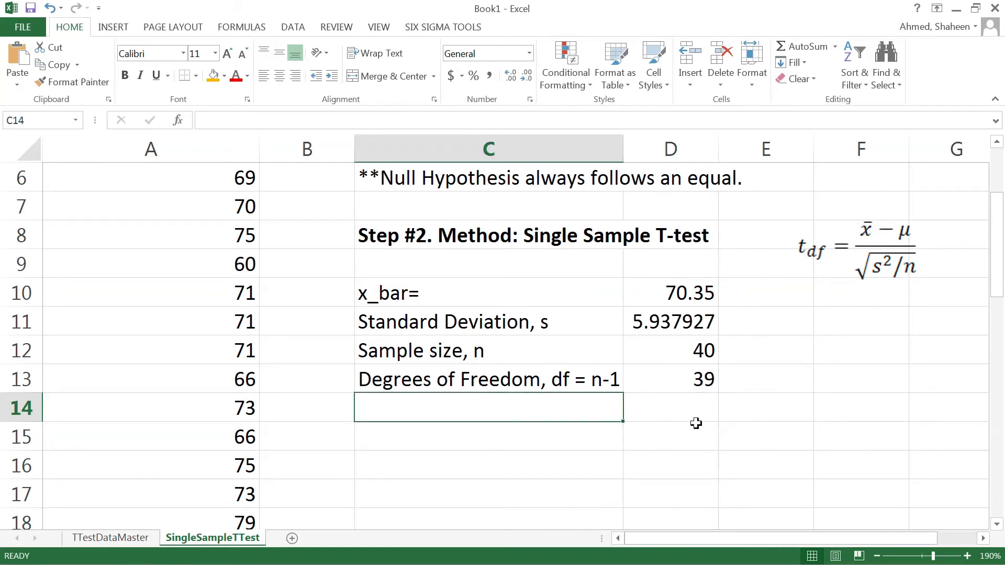
text(mu)
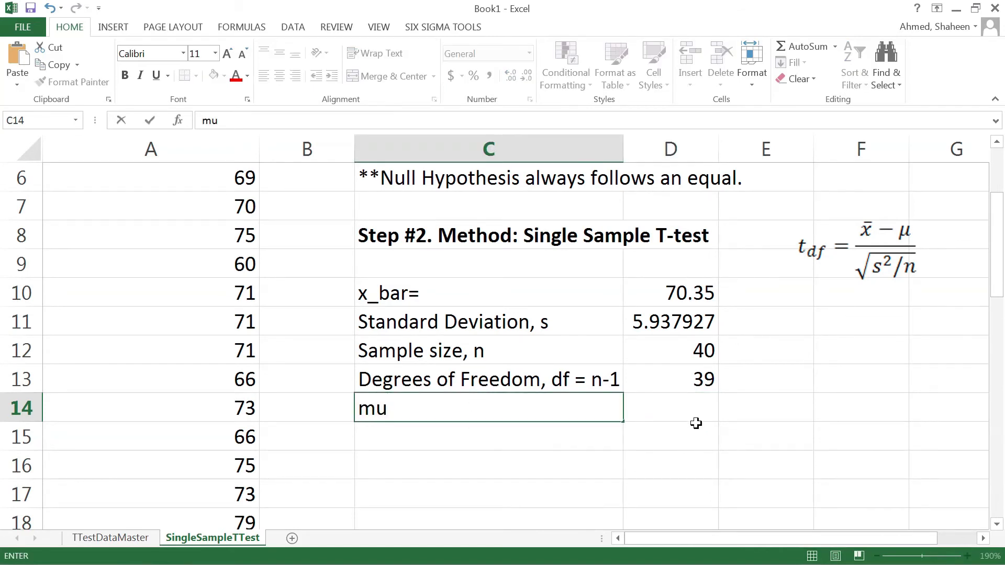
text(=)
key(Tab)
text(70)
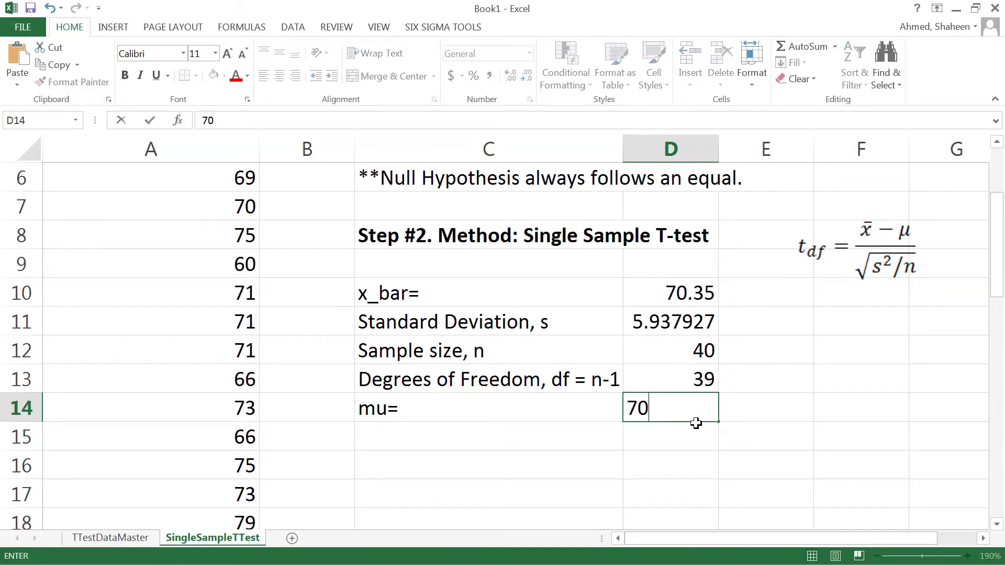
scroll(696, 423, up, 2)
scroll(821, 393, down, 1)
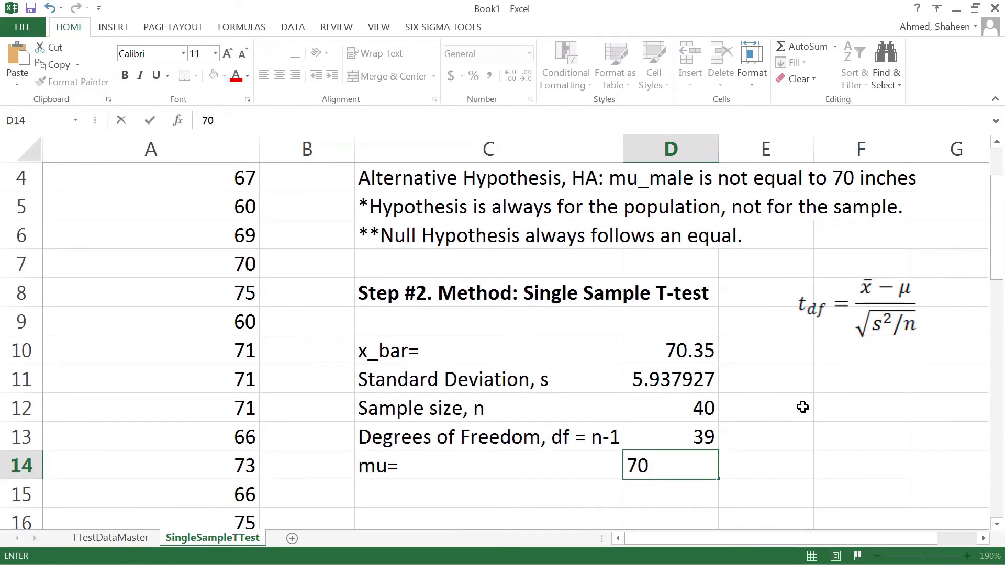
key(Return)
scroll(804, 407, down, 1)
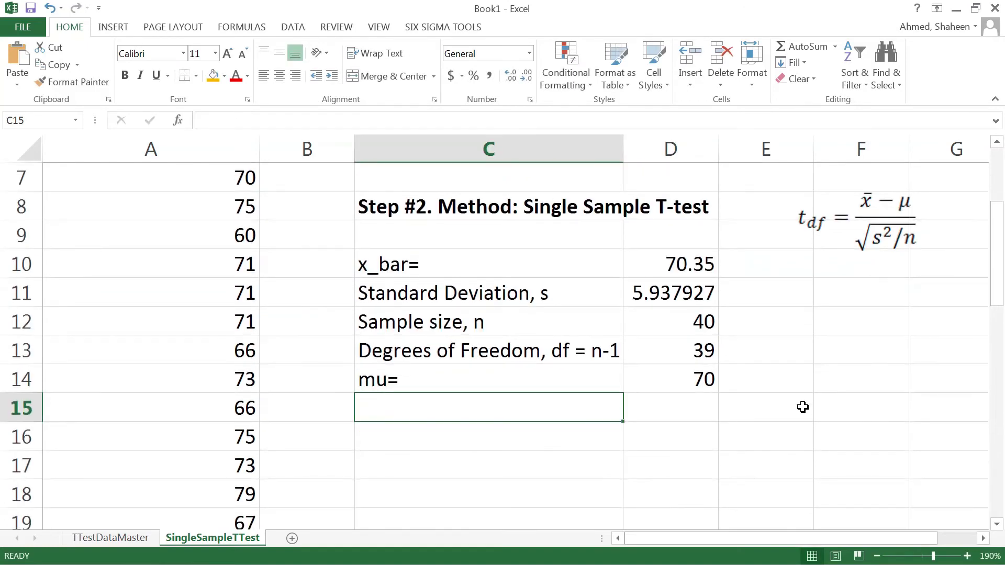
key(Down)
- Label C16 as 't_df=' and start the t statistic formula in D16
text(d)
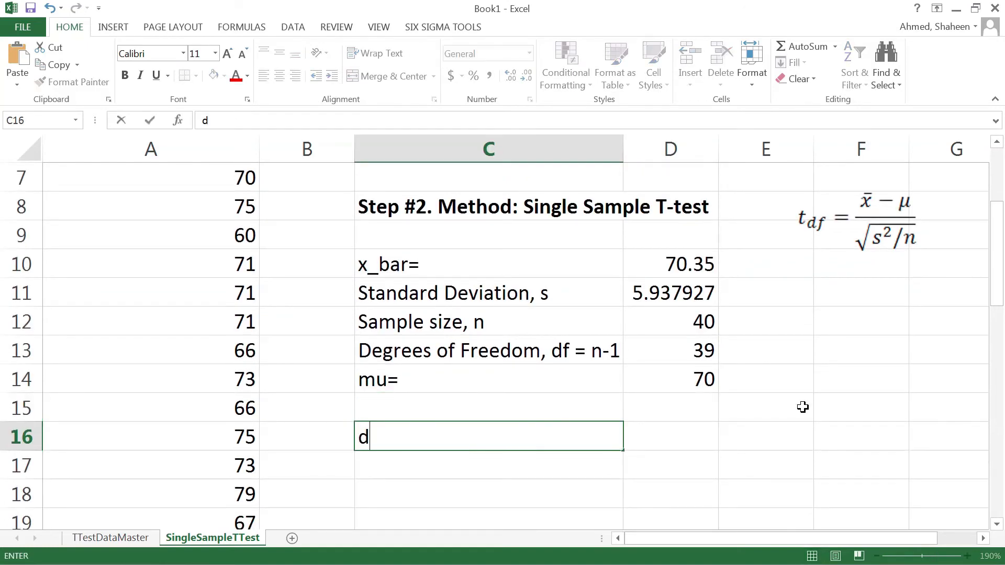
key(BackSpace)
text(T)
key(BackSpace)
text(t_df=)
key(Tab)
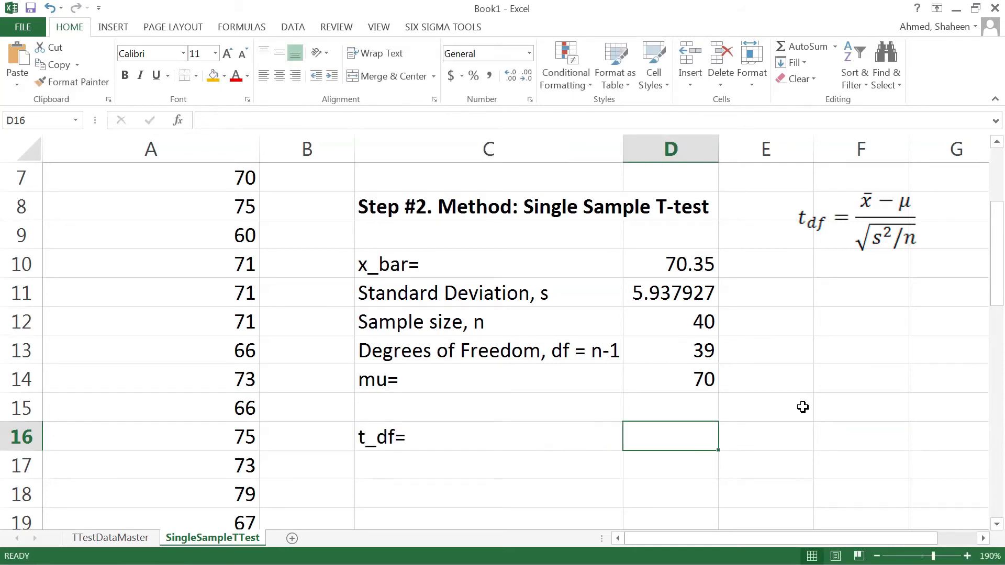
text(()
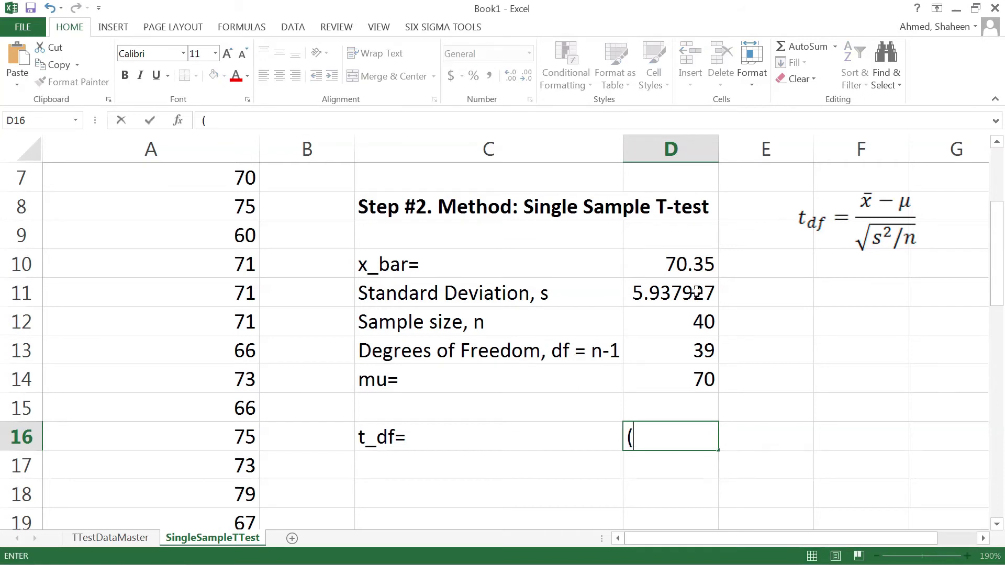
click(664, 258)
double_click(665, 256)
text(-)
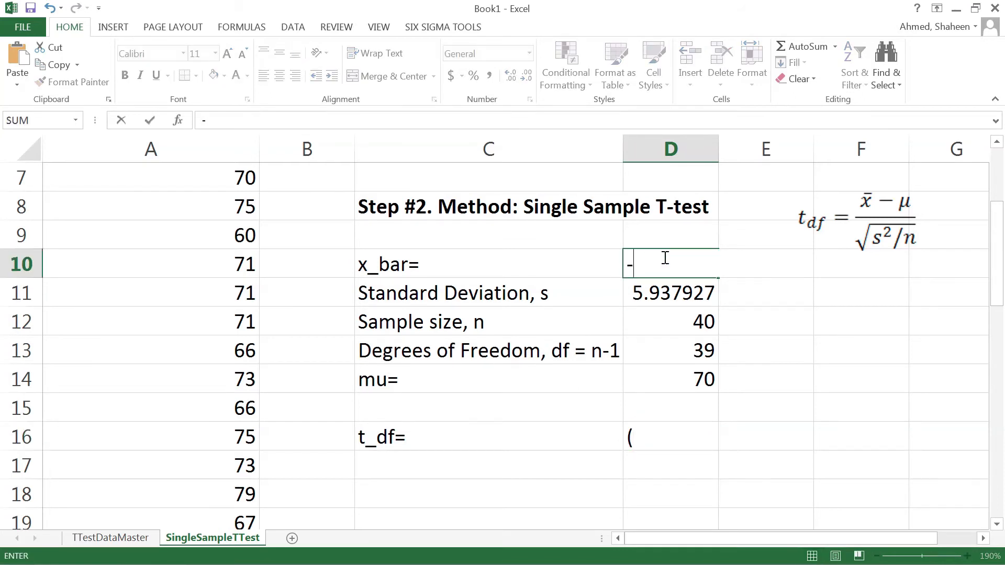
key(Escape)
- Enter =(D10-D14)/sqrt(D11^2/D12) in D16, giving a t statistic of 0.372789
double_click(674, 437)
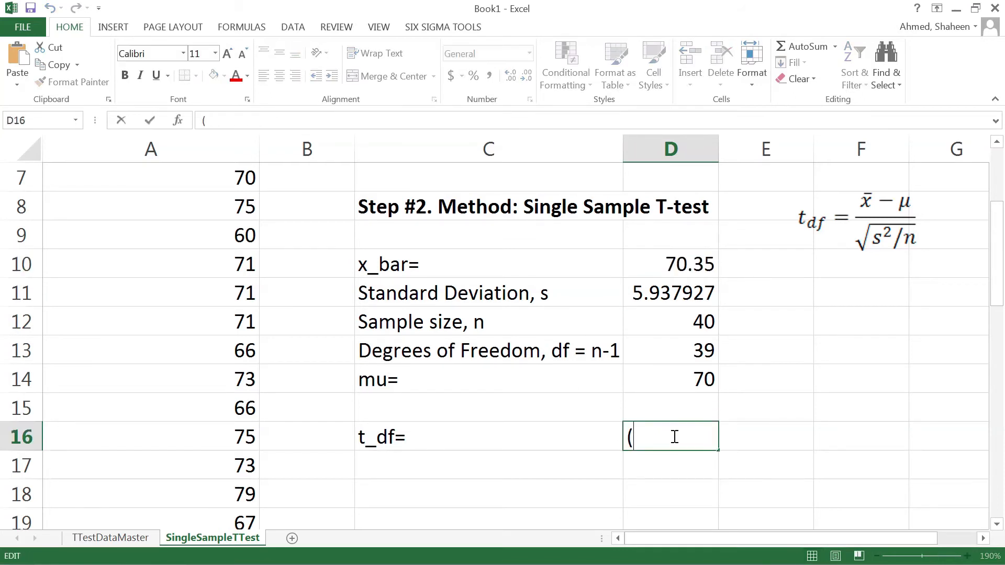
key(BackSpace)
text(=)
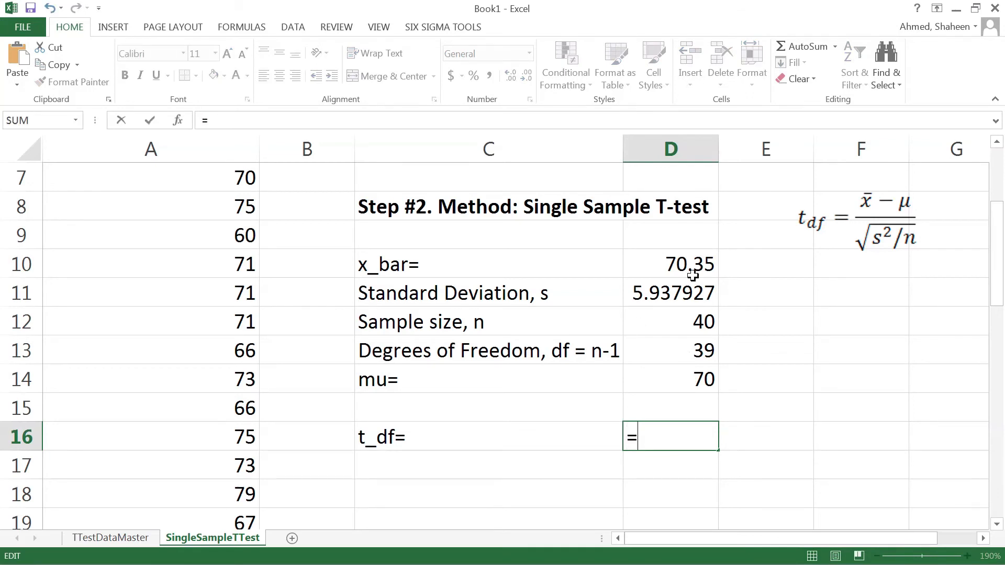
text(()
click(683, 260)
text(-)
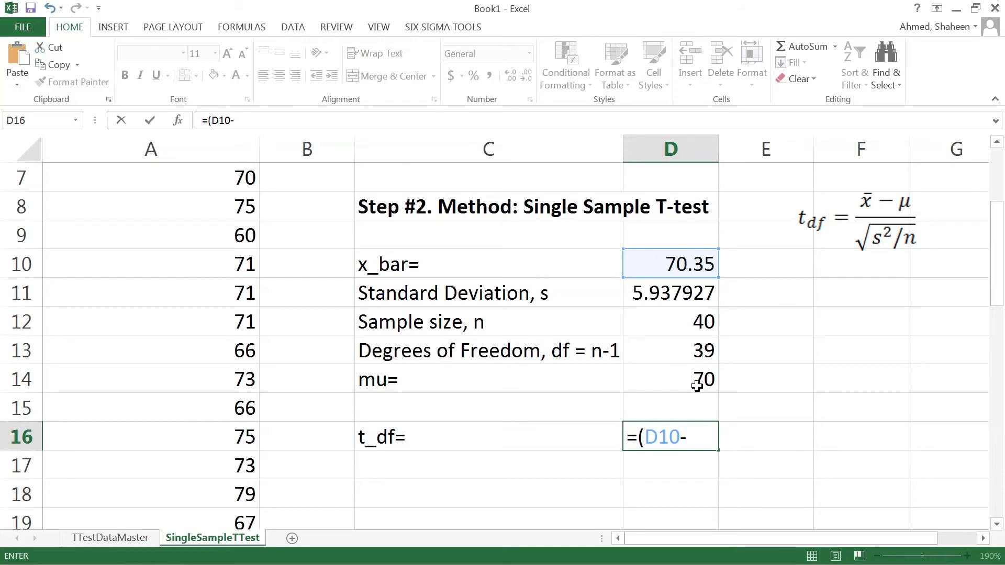
click(702, 384)
text()/)
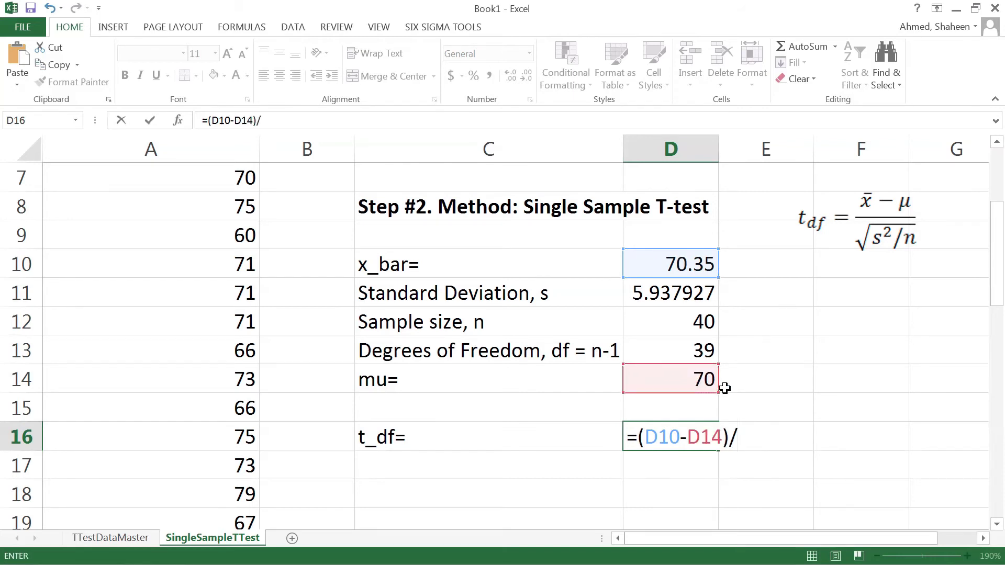
text(sqrt)
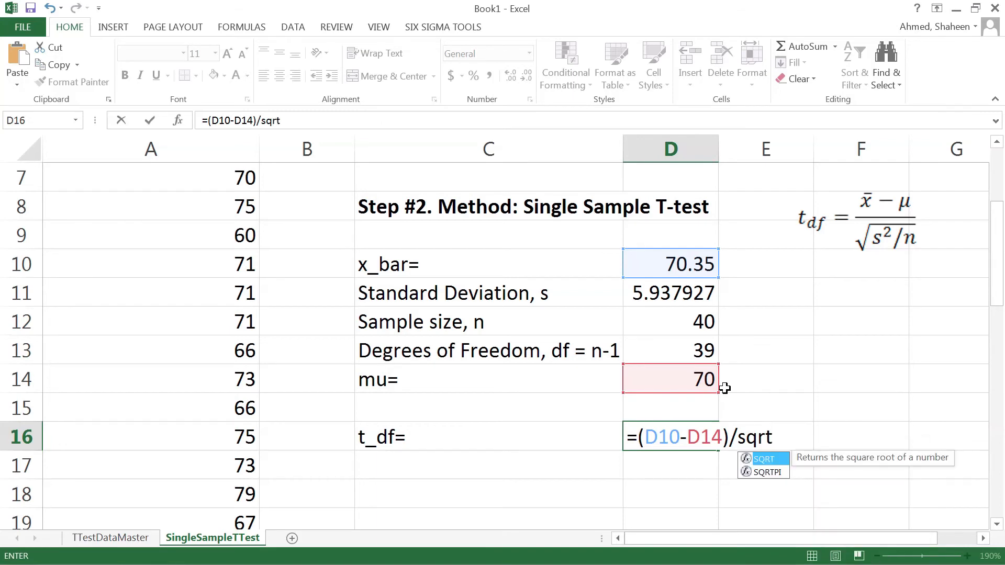
text(()
click(675, 291)
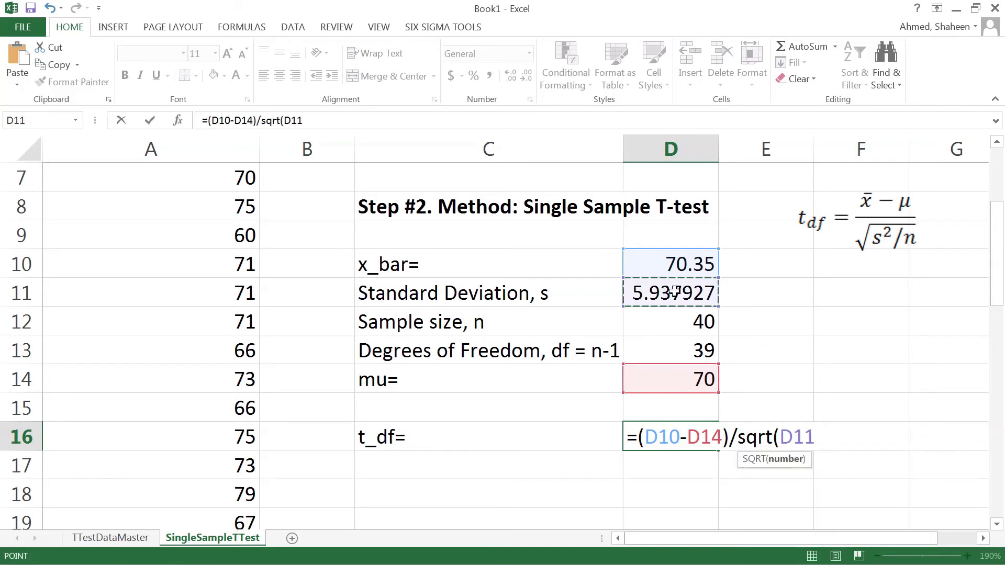
text(^)
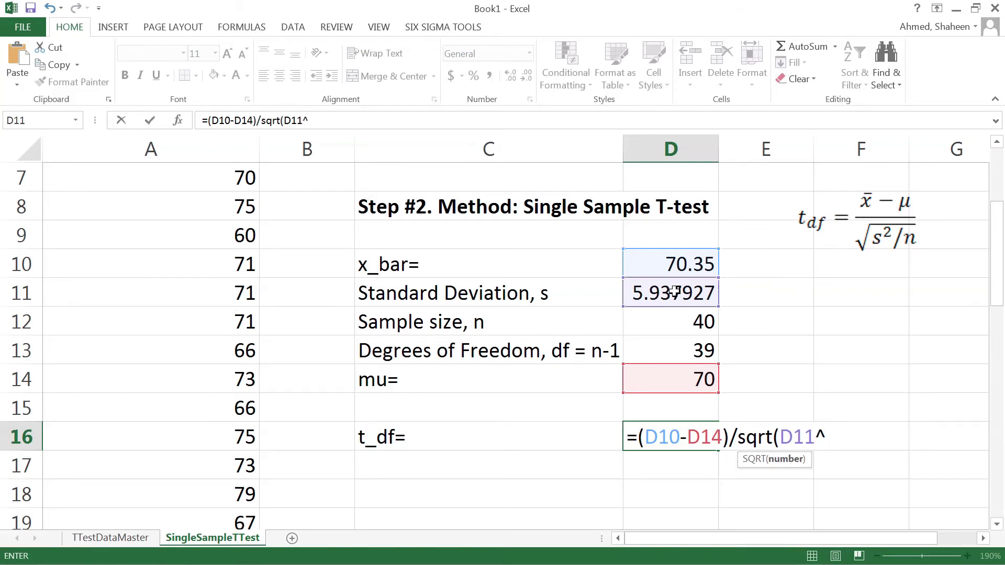
text(2/)
click(684, 330)
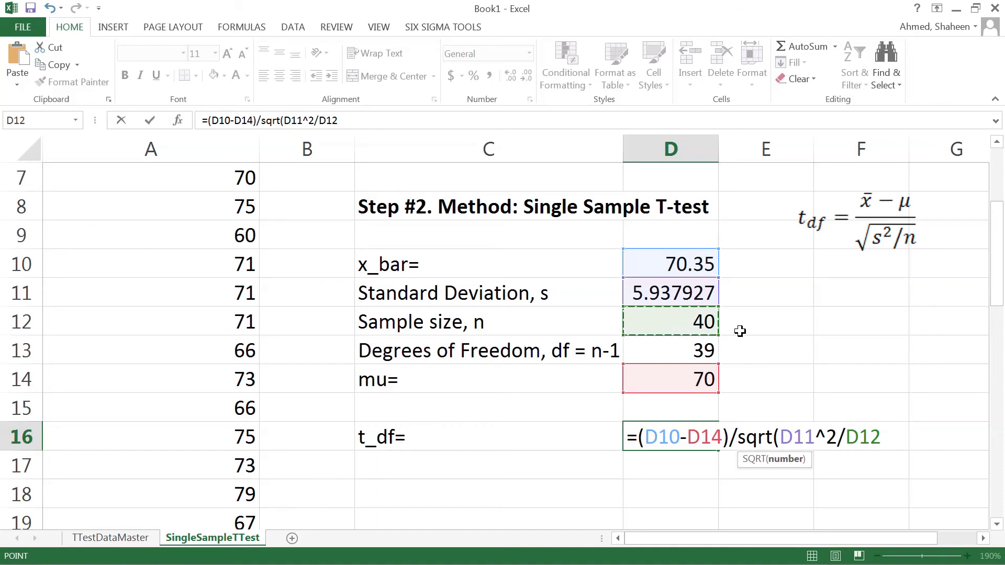
text())
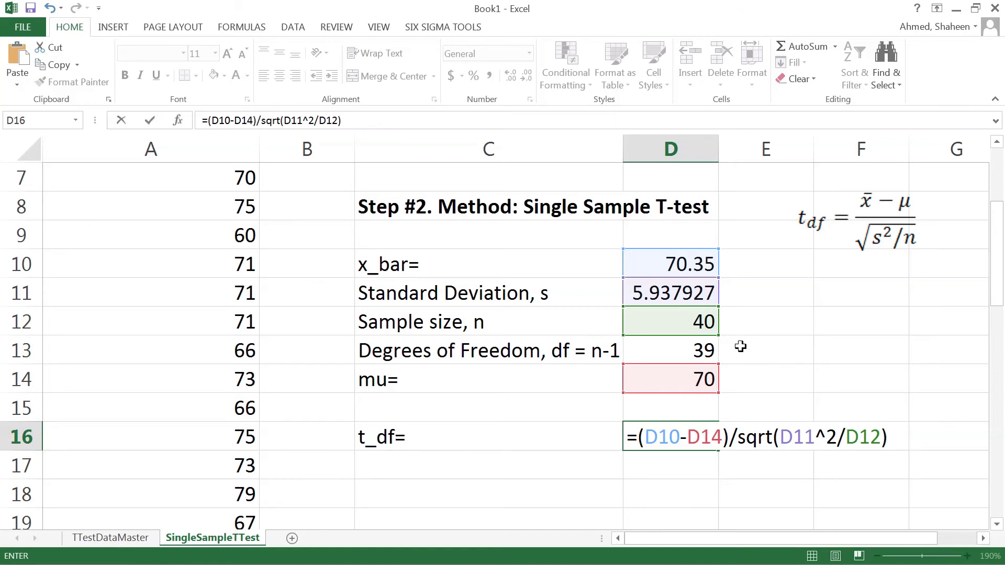
key(Return)
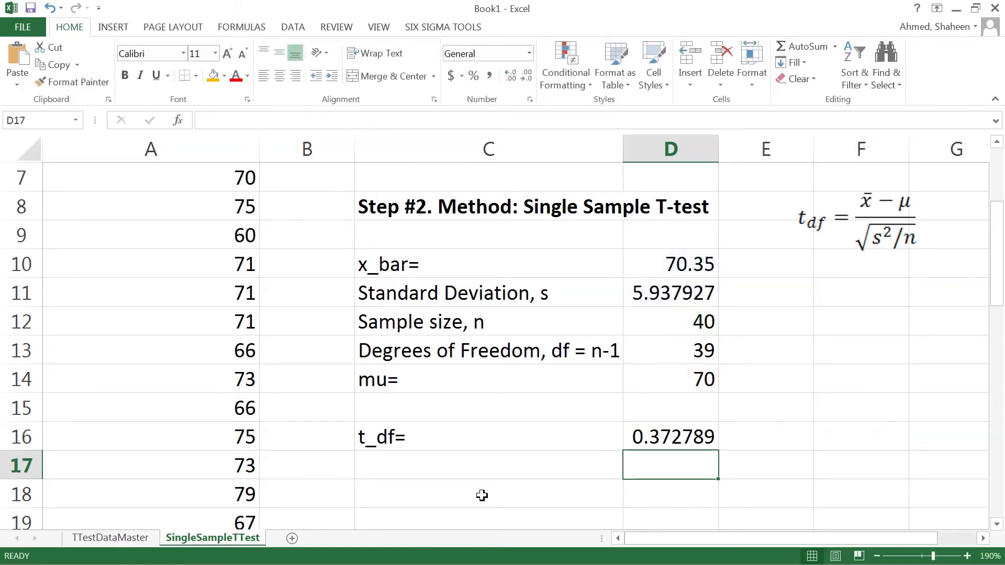
- Type the label 'Probability value, p-value=' in C17
click(498, 457)
text(p)
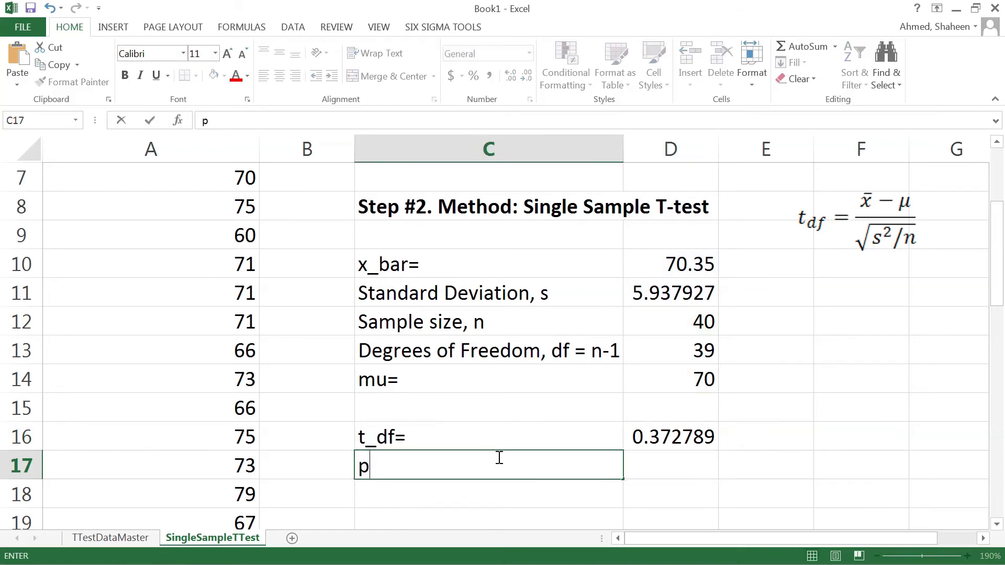
key(BackSpace)
text(Probab)
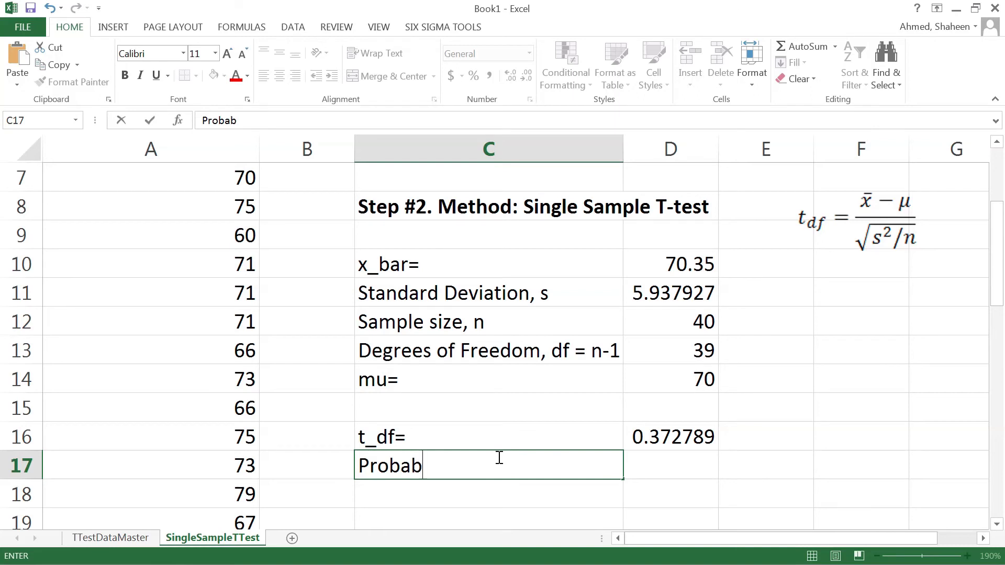
text(ility value, )
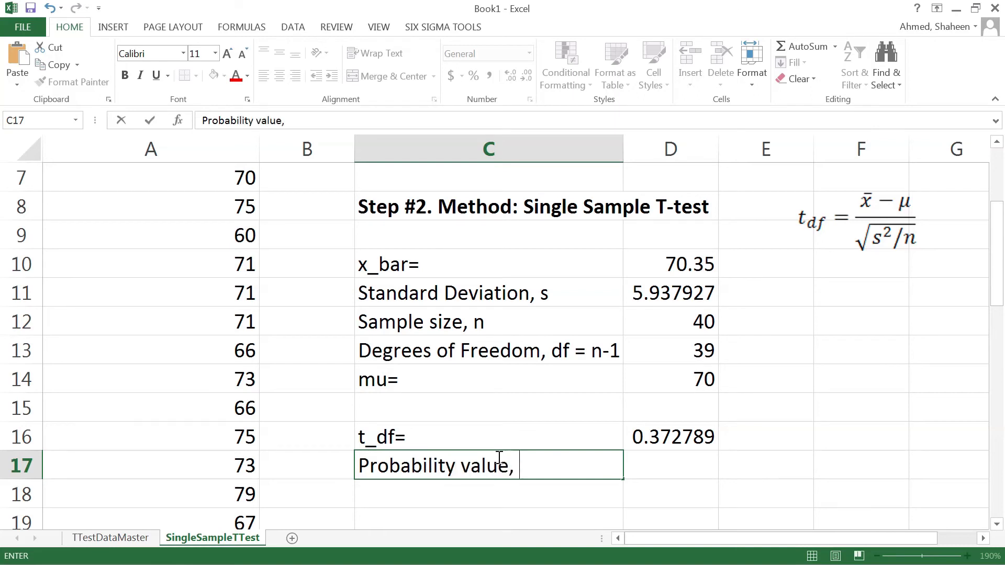
text(p-value)
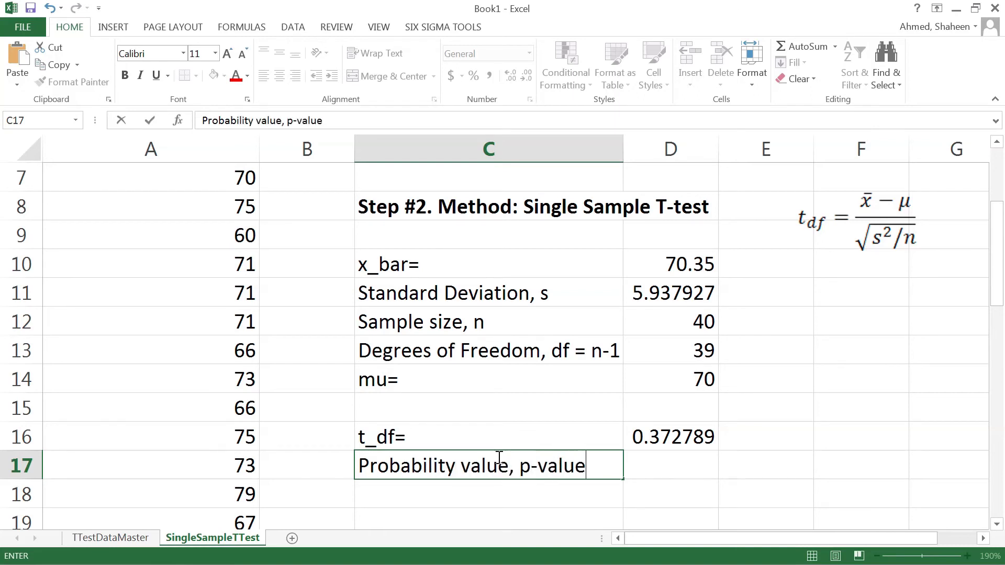
text(=)
key(Tab)
- Compute the two-tailed p-value in D17 with =tdist(D16,D13,2), giving 0.711324
text(=)
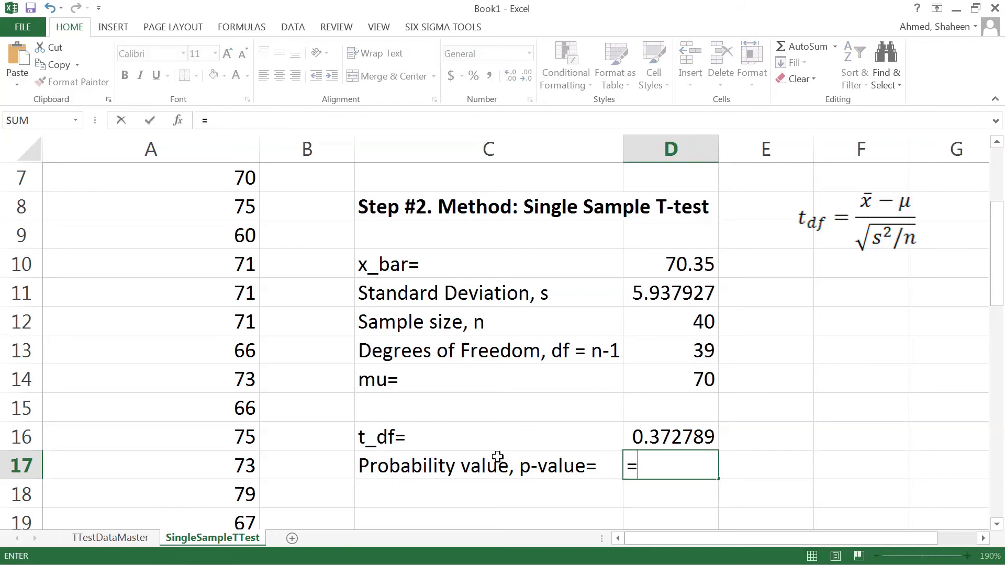
text(ti)
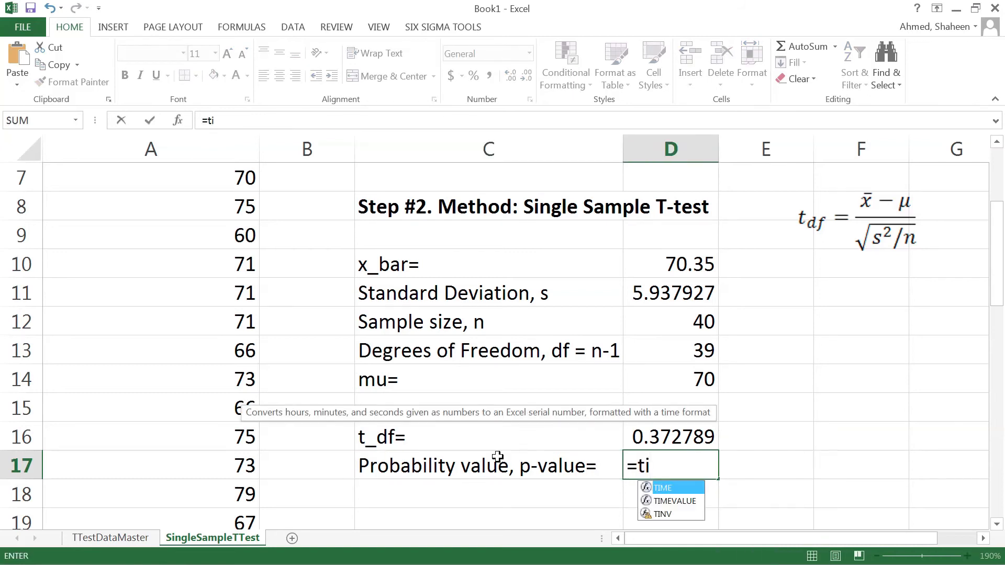
key(BackSpace)
text(dist)
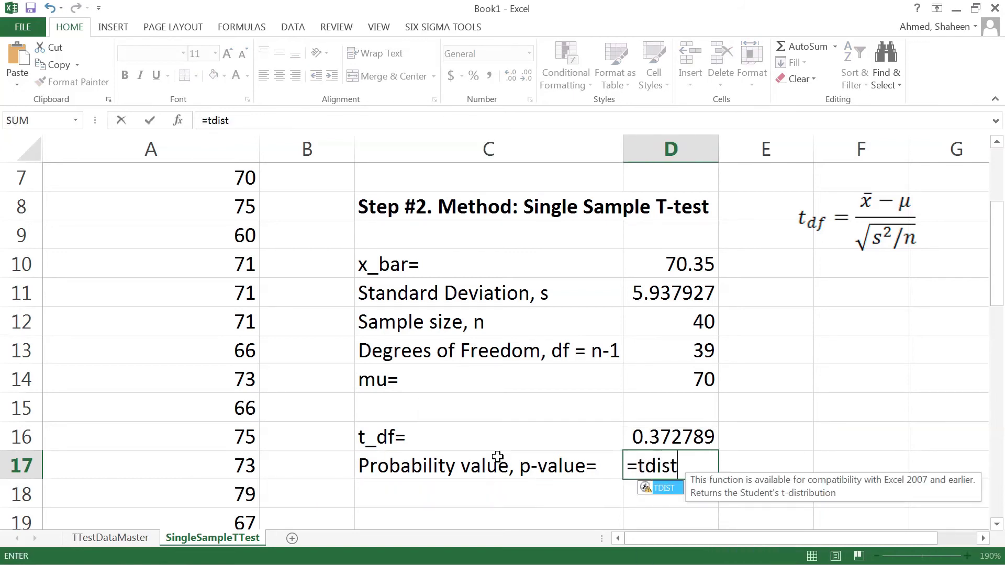
text(()
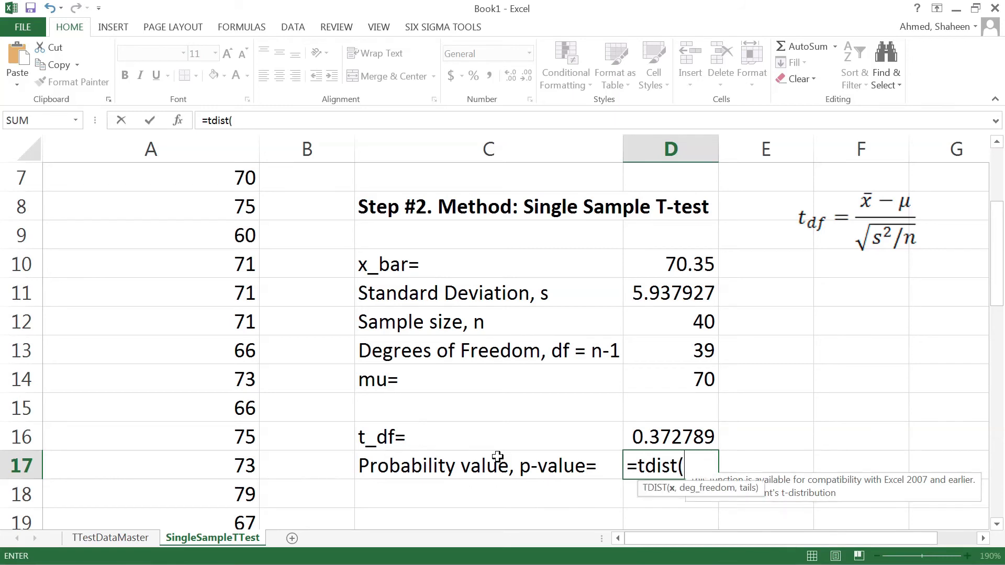
click(691, 437)
text(,)
click(700, 346)
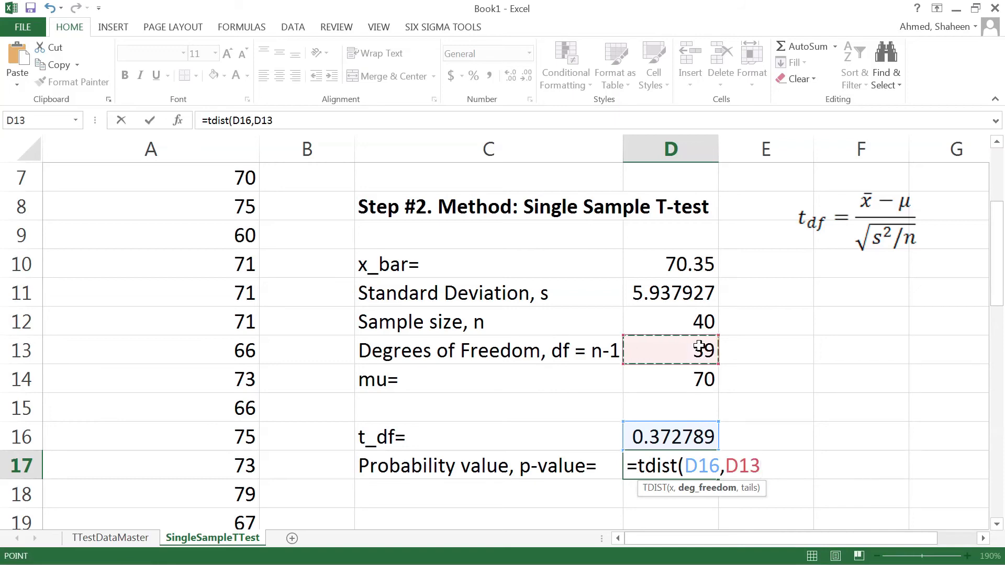
text(,)
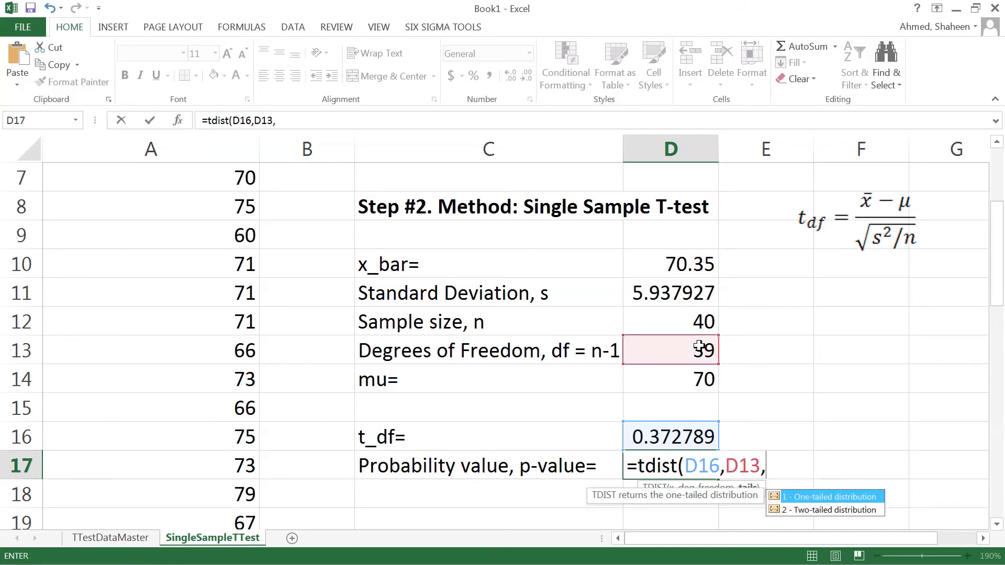
scroll(757, 325, up, 2)
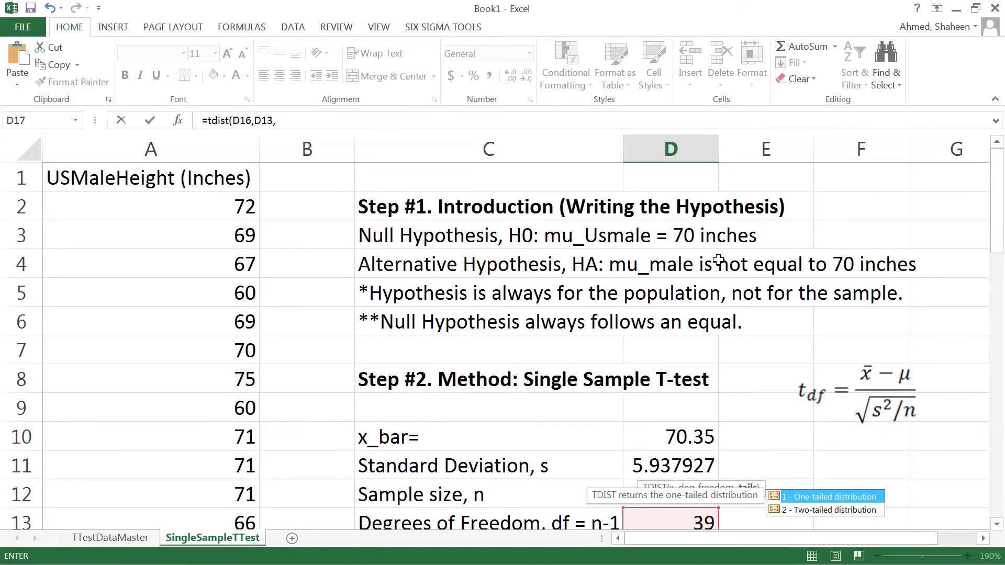
scroll(717, 260, down, 2)
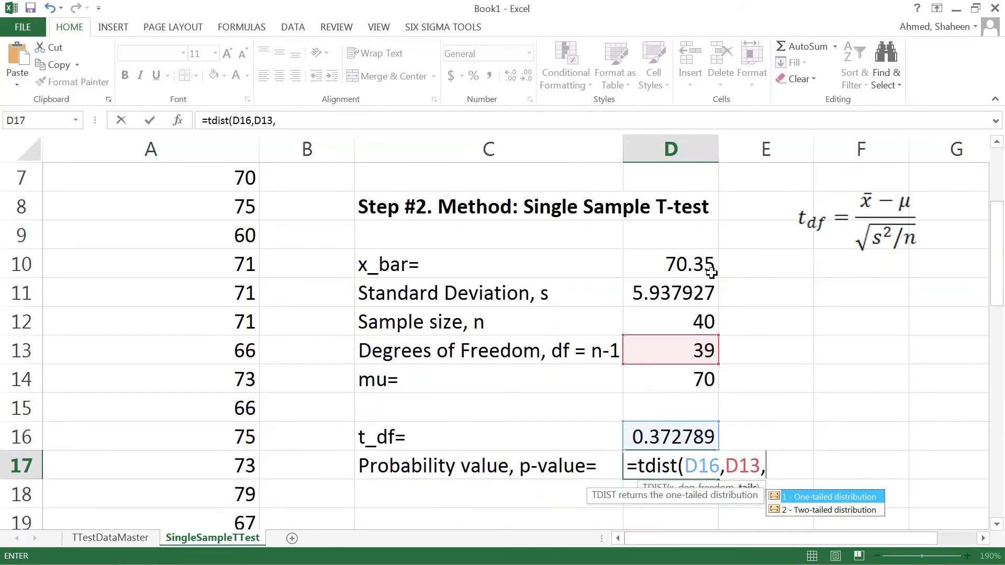
text(2))
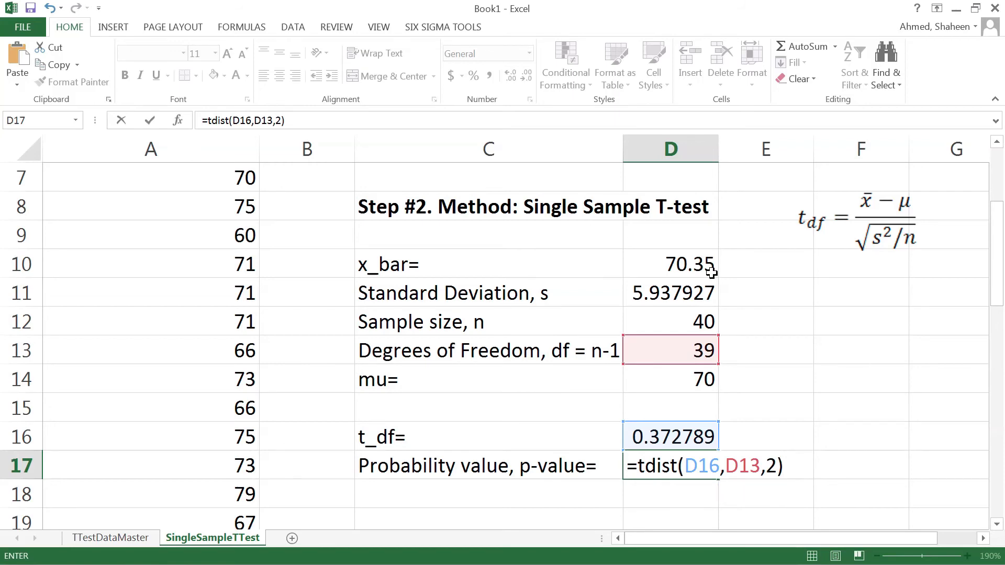
key(Return)
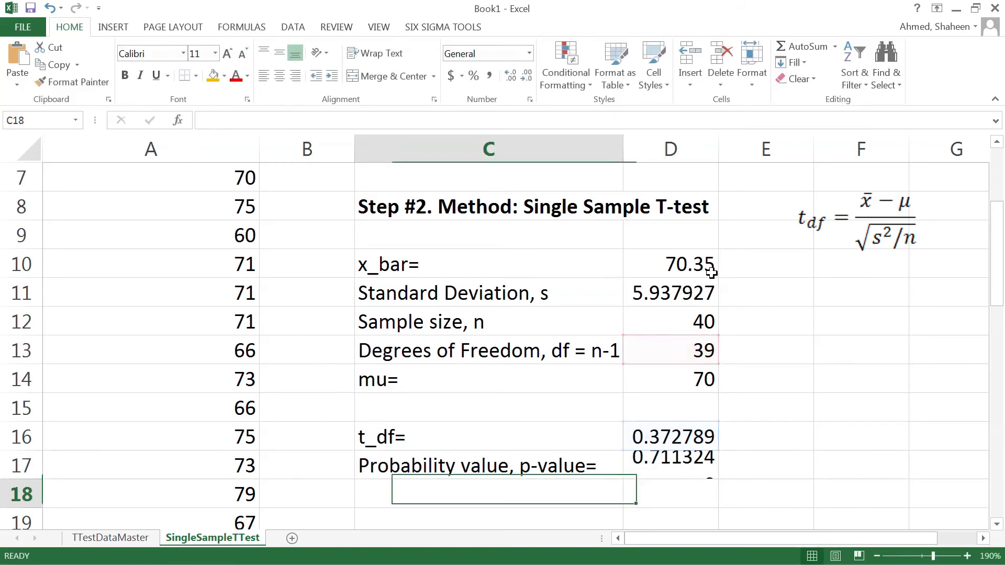
- Write 'The probability of the null hypothesis to happen.' in C18 under the p-value
scroll(715, 290, down, 1)
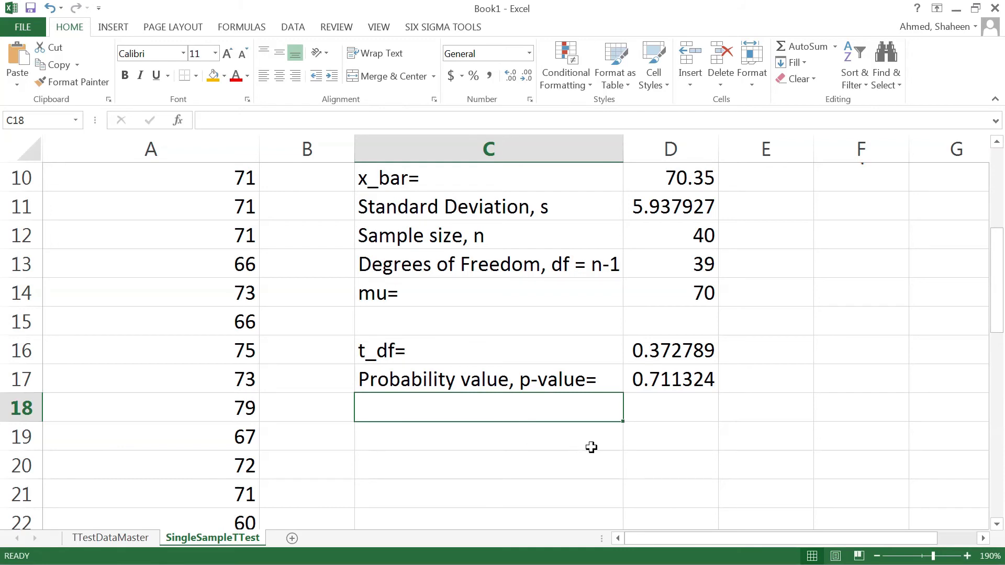
text(The po)
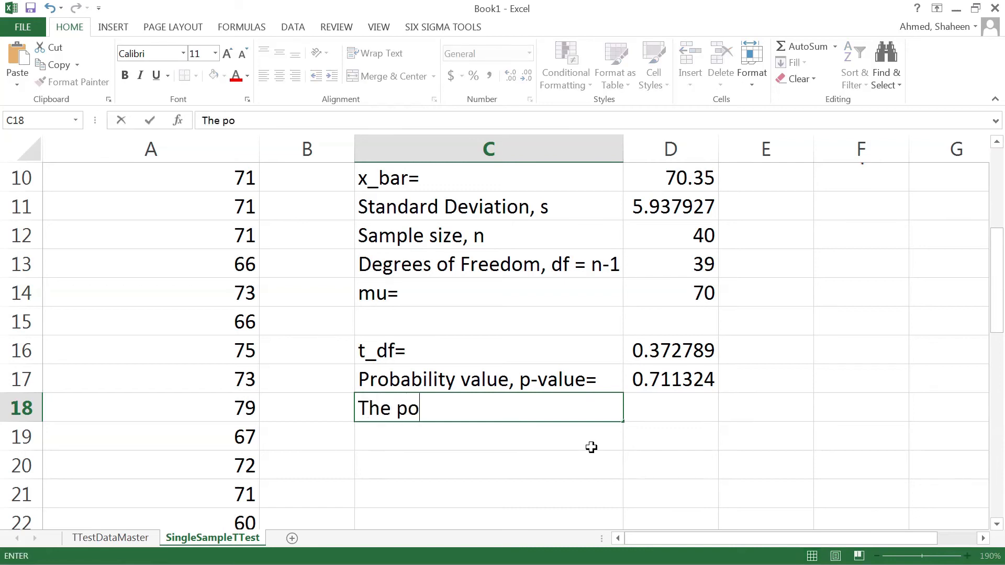
key(BackSpace)
text(robability of the null hypothes)
key(BackSpace)
text(esis to happen.)
click(592, 449)
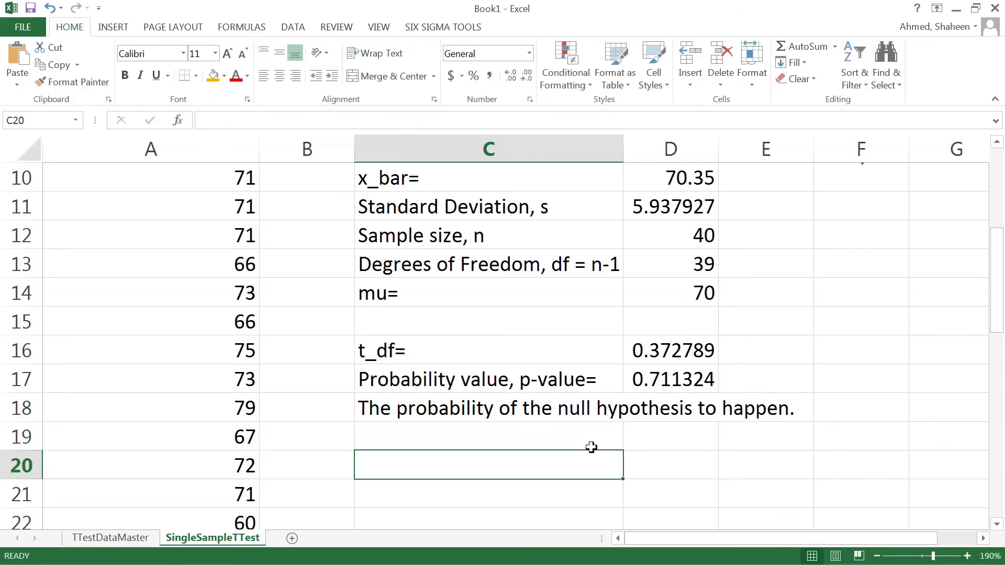
- Enter the 'Step #3. Result' heading and a two-line sentence accepting the null hypothesis (0.711 > 0.05)
text(Step)
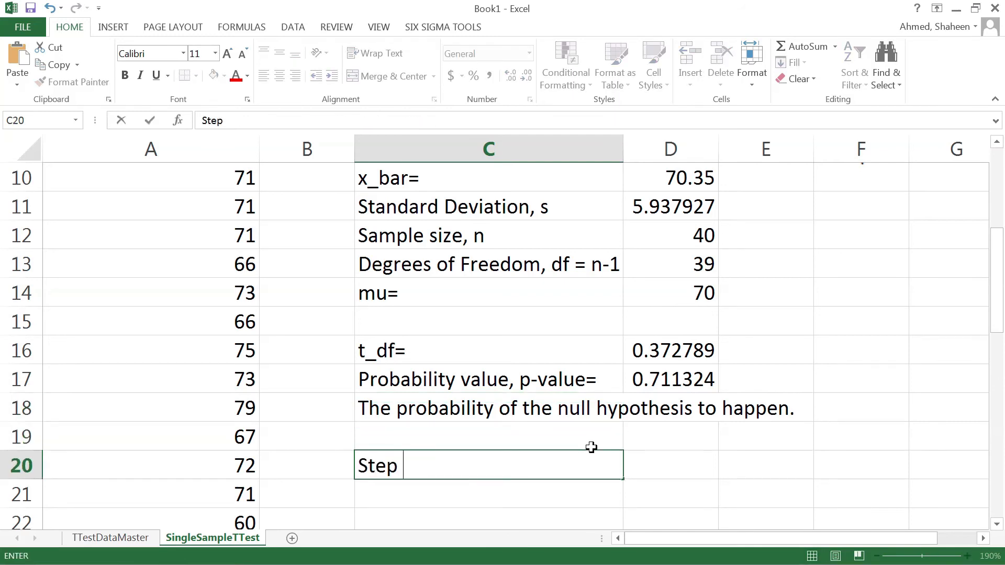
text( #3. Result.)
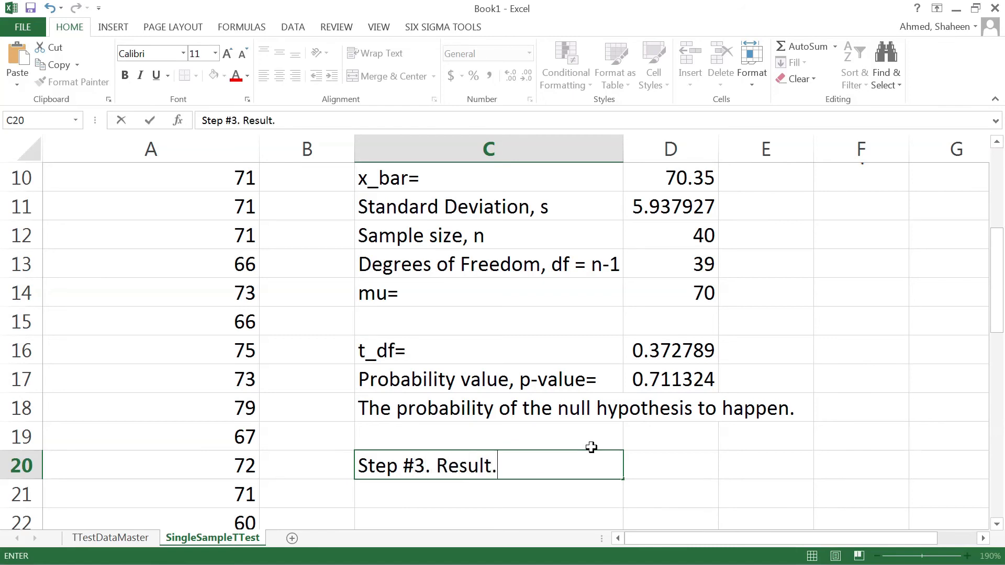
key(Return)
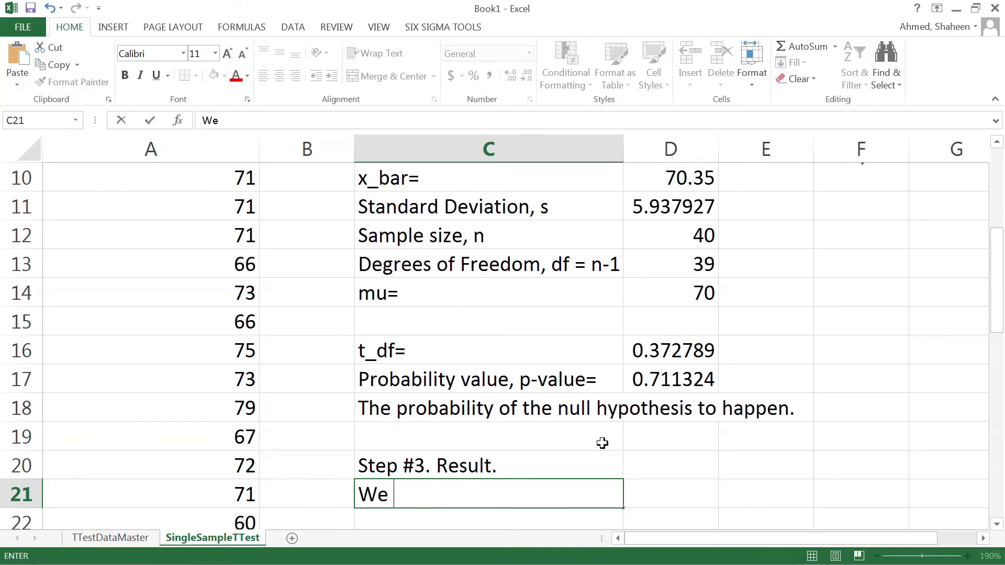
text(accept the nu)
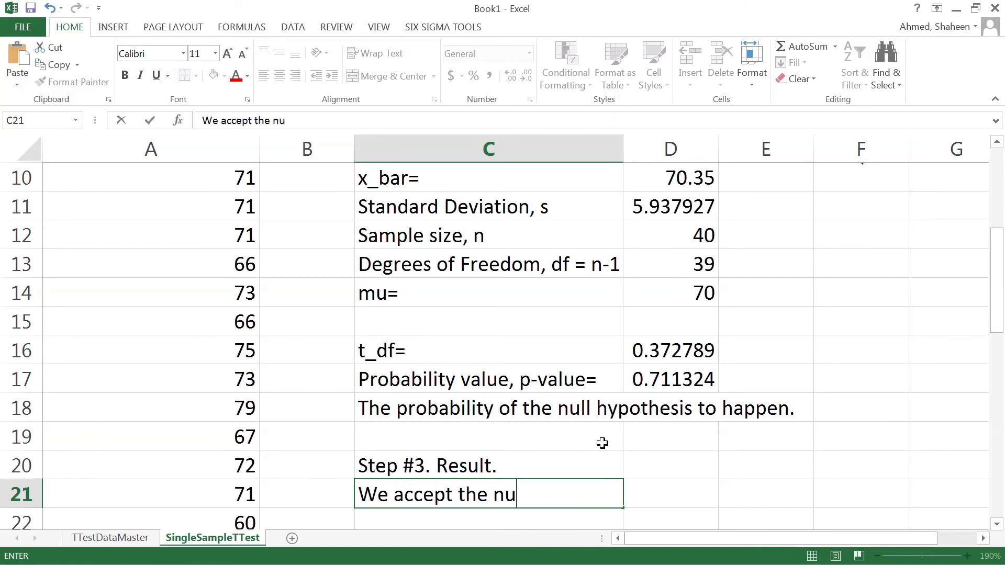
text(ll hypothe)
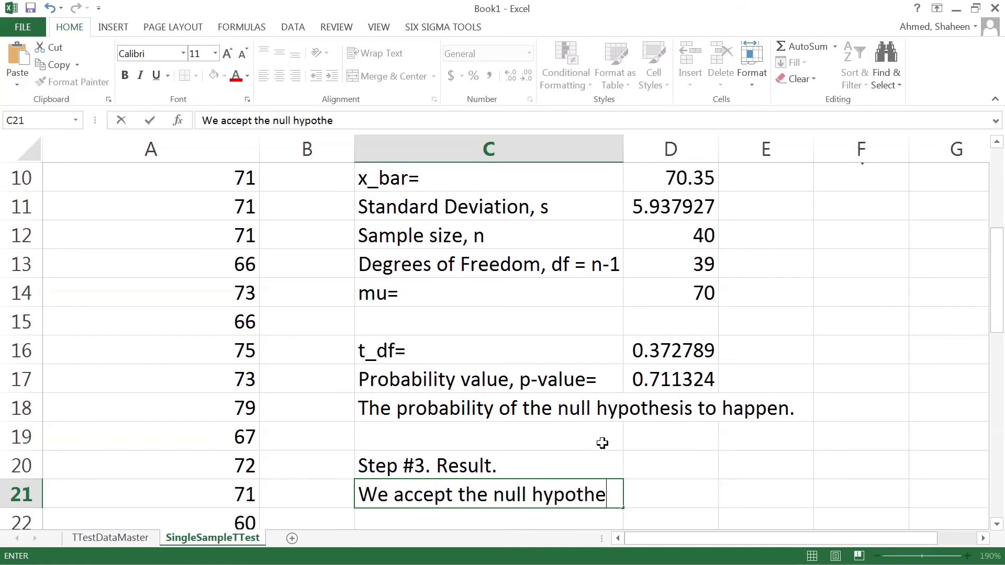
text(sis because)
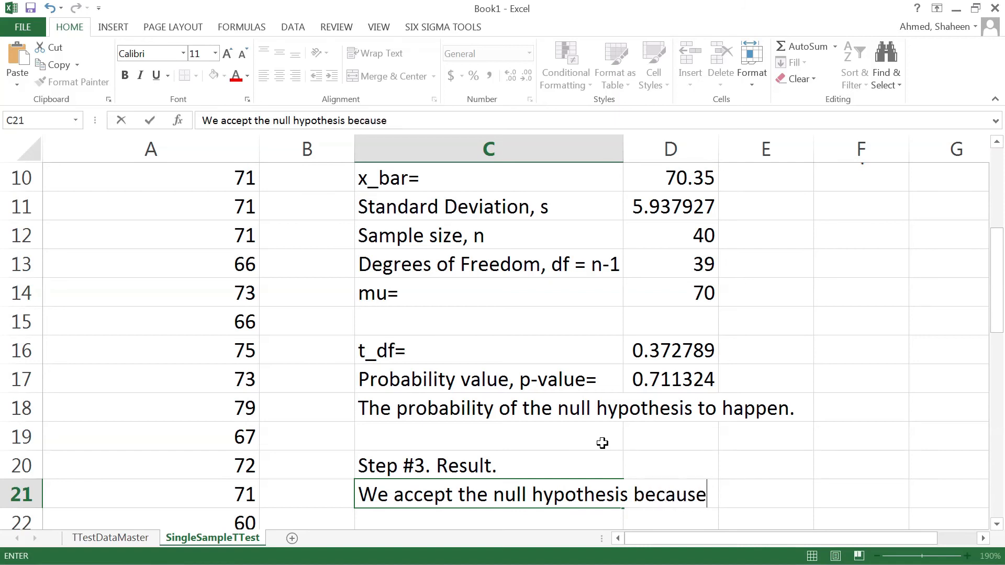
text( the p-value)
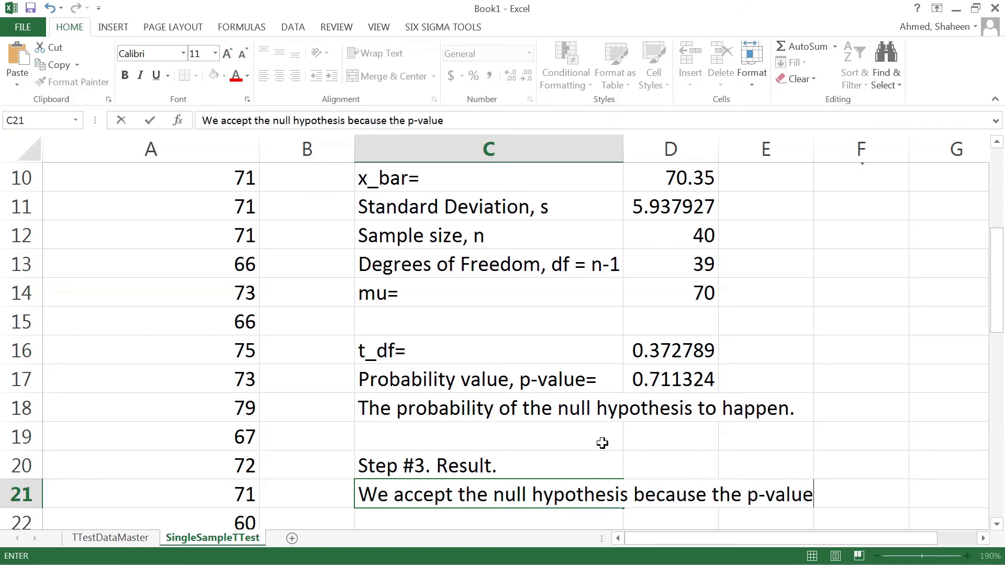
text( (0.711) is larger)
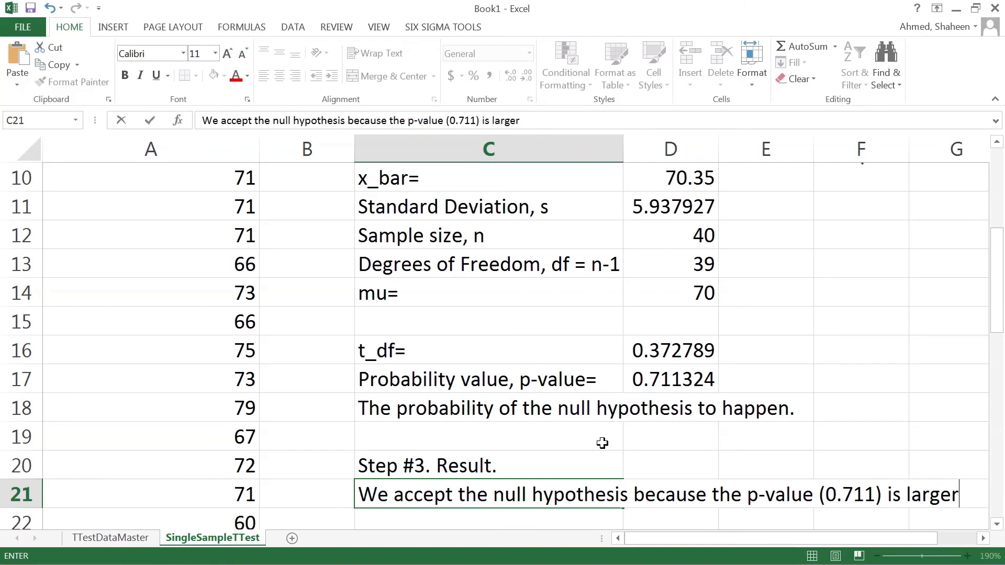
key(Return)
text(than th le)
key(BackSpace)
key(BackSpace)
key(BackSpace)
text(e level of signficanc)
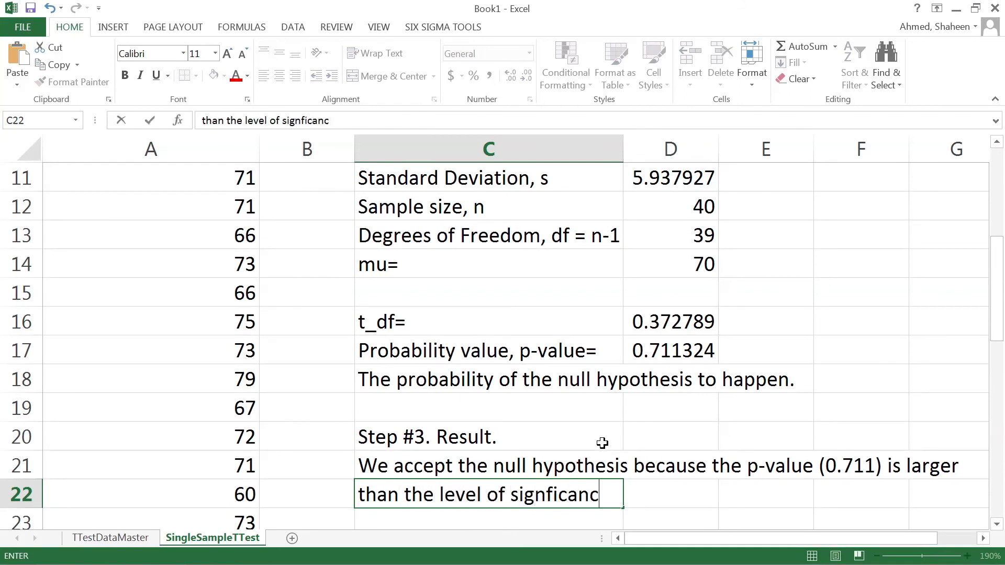
text(e (0.05).)
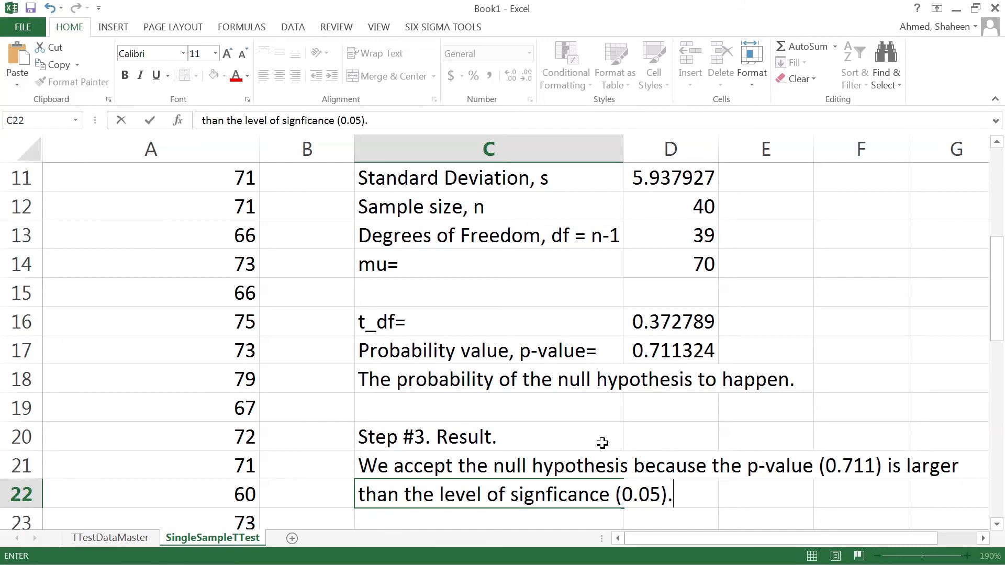
key(Return)
scroll(401, 434, down, 1)
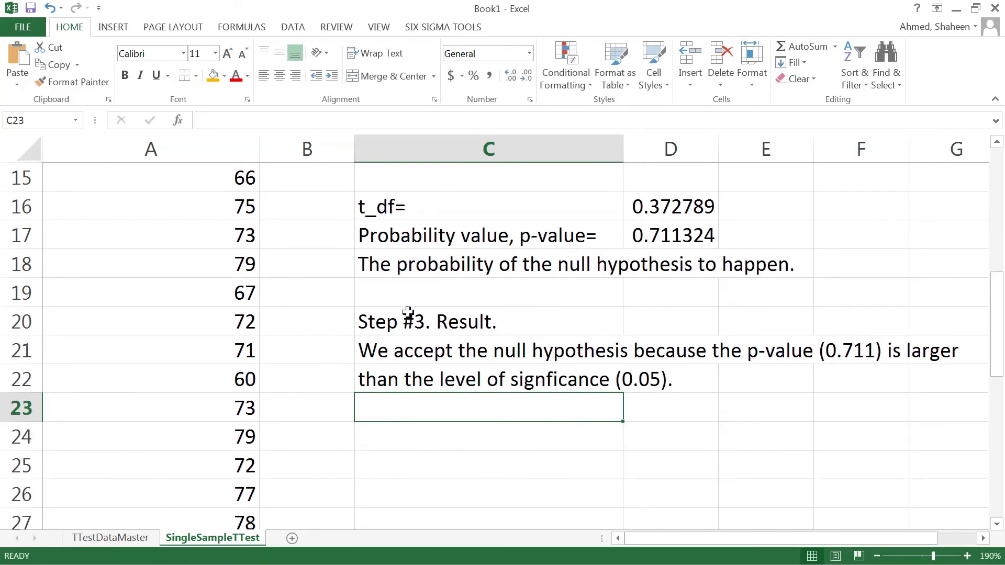
- Bold the Step #3. Result. heading in C20 and review the result sentence in C21
click(407, 317)
click(125, 76)
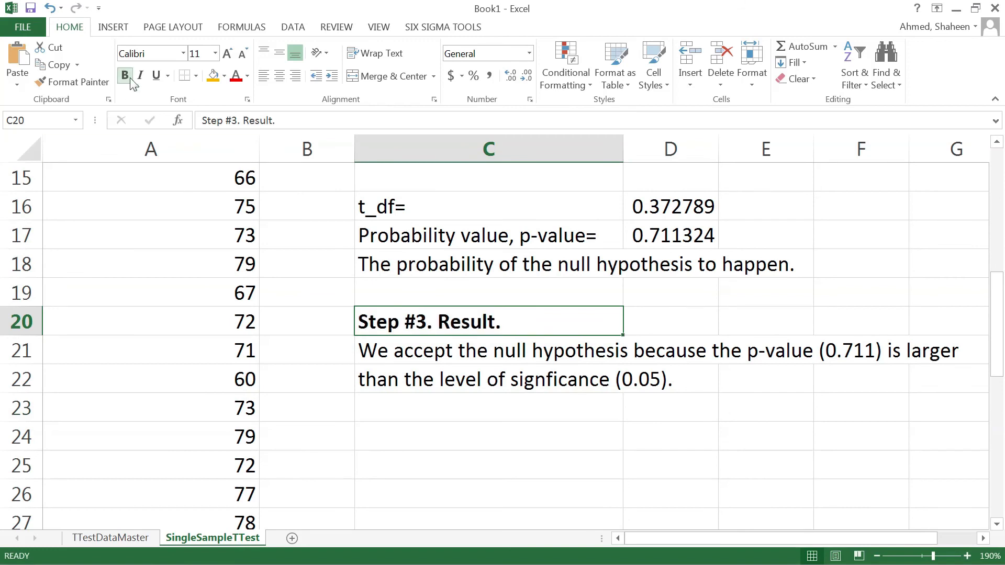
click(523, 430)
click(405, 352)
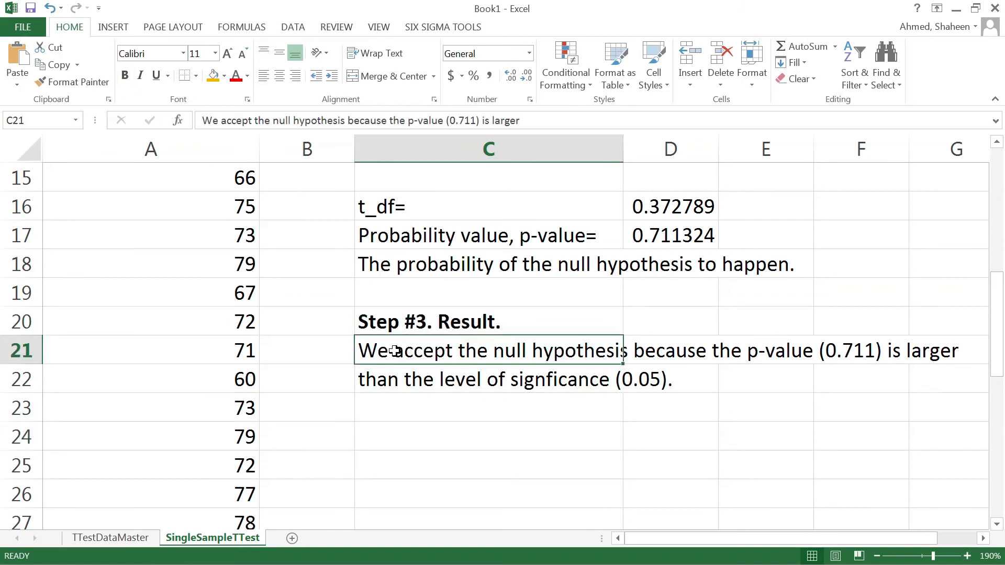
double_click(394, 352)
drag(394, 352, 454, 350)
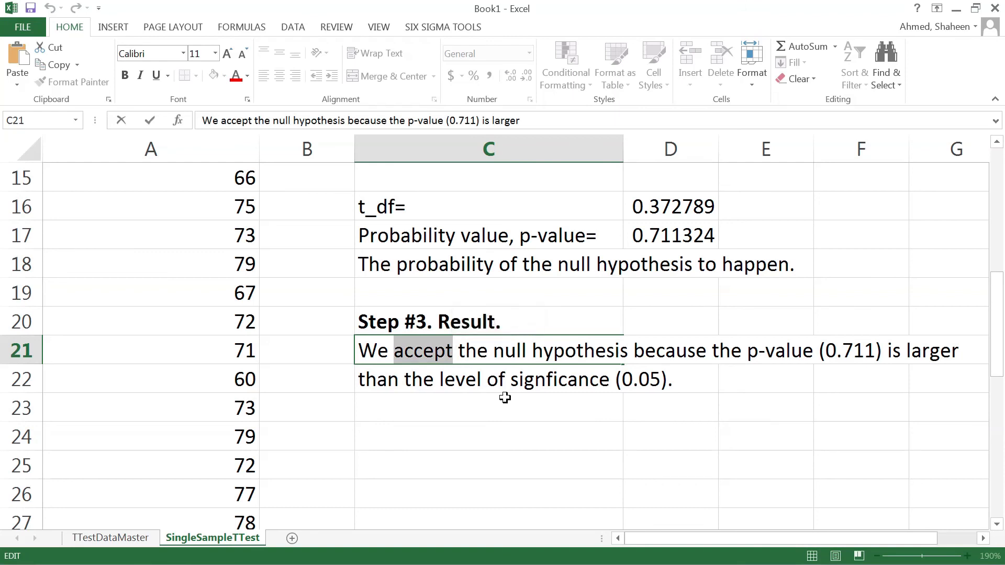
click(396, 429)
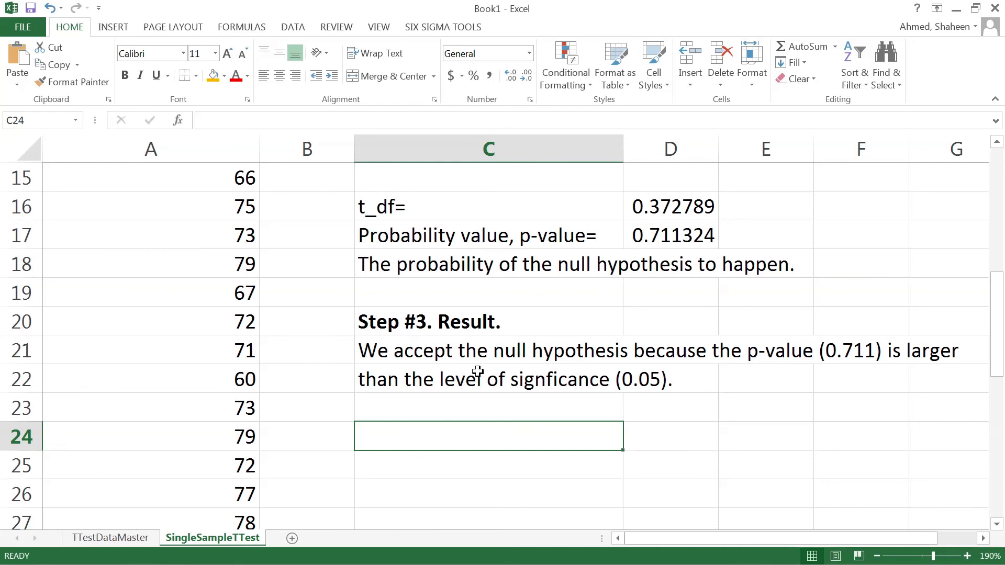
- Type the heading 'Step #4. Contextual Conclusion.' in C24 and make it bold
text(Step)
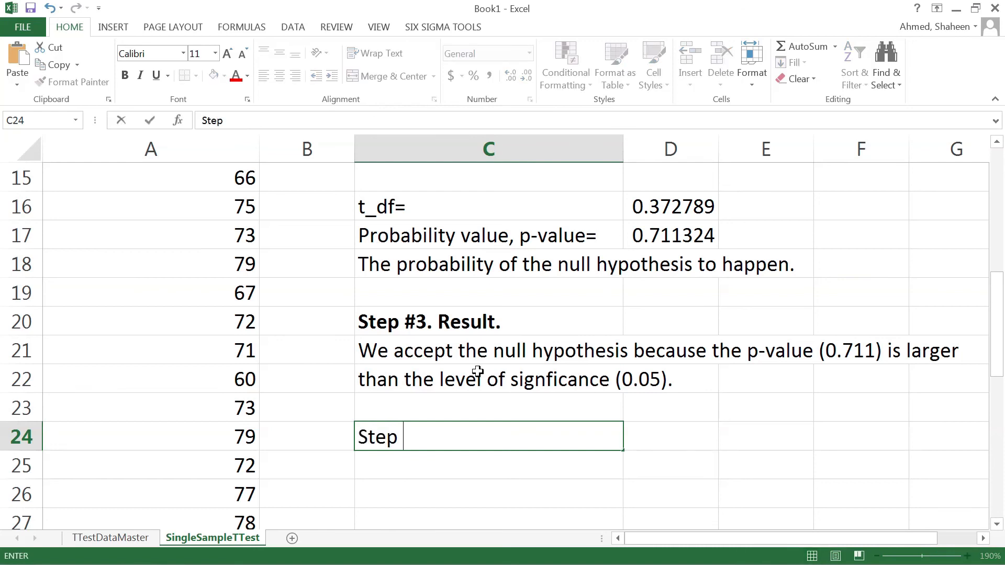
text( #4. Conc)
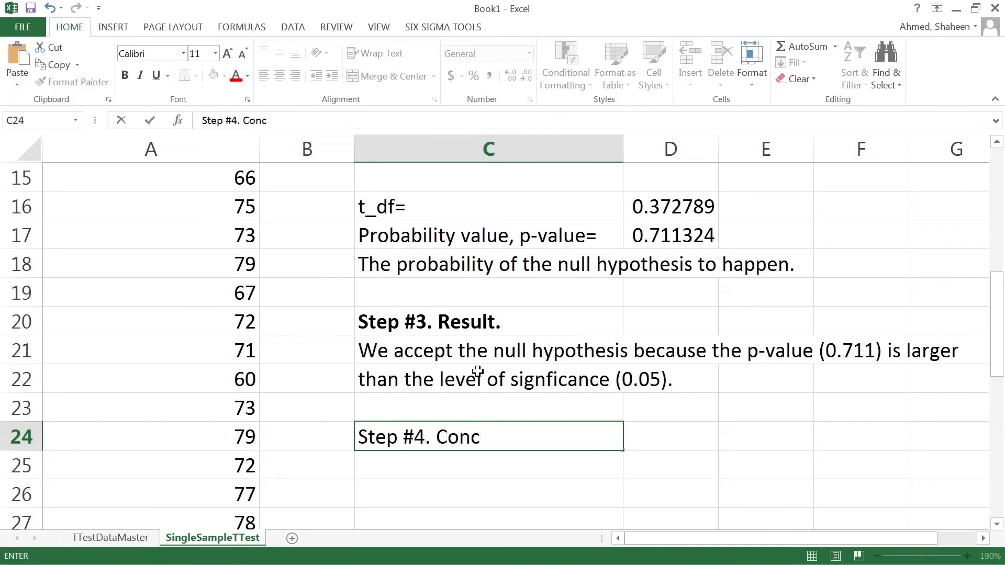
key(BackSpace)
text(textu)
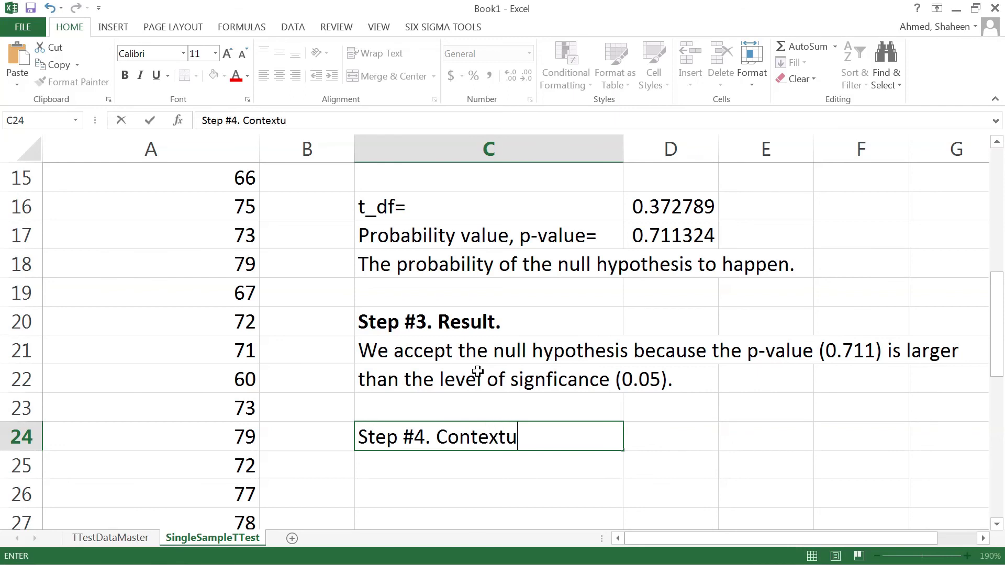
text(al Conclusion.)
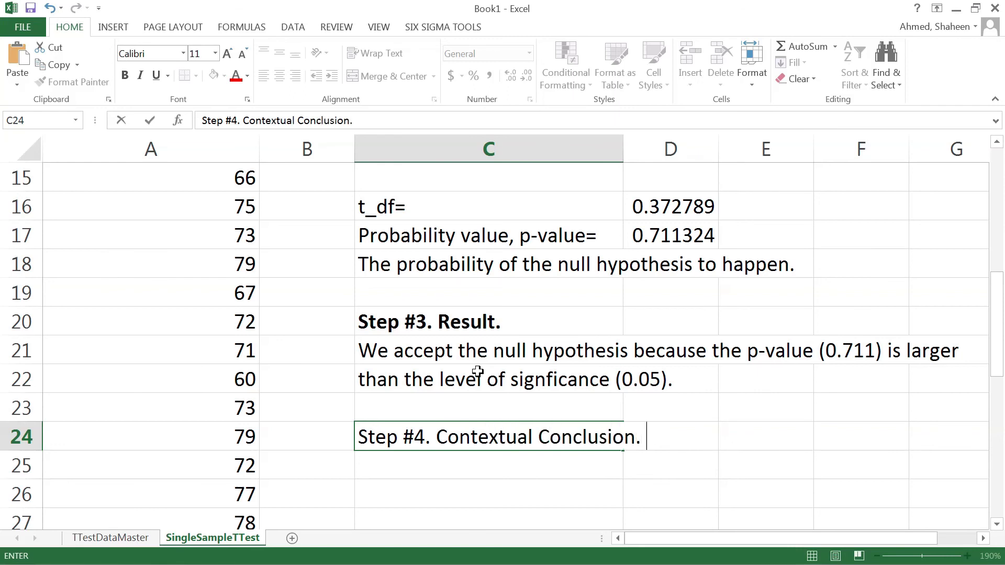
key(Return)
click(412, 440)
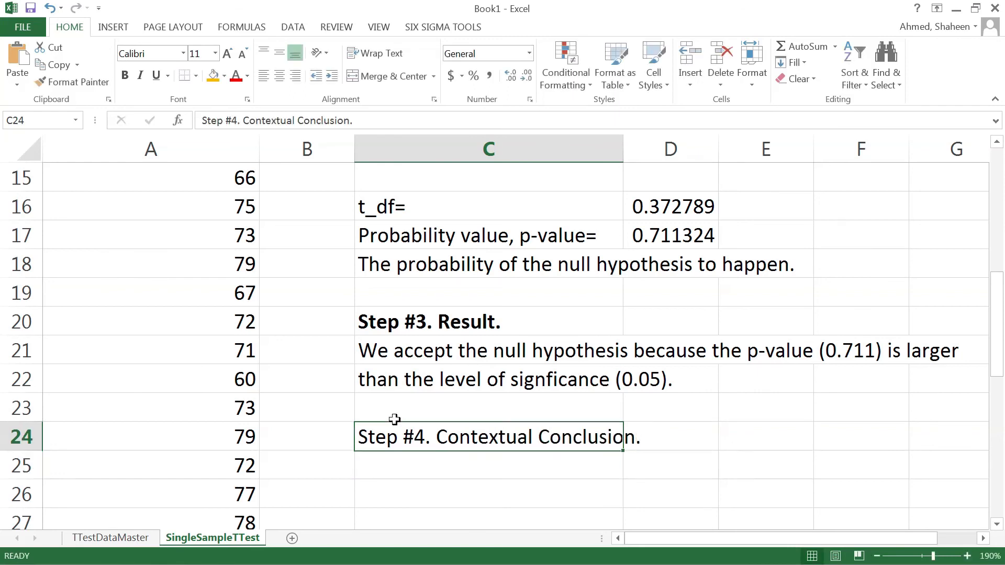
key(ctrl+b)
- Enter the note '[rewrite the accepted hypothesis]' in C25
click(459, 460)
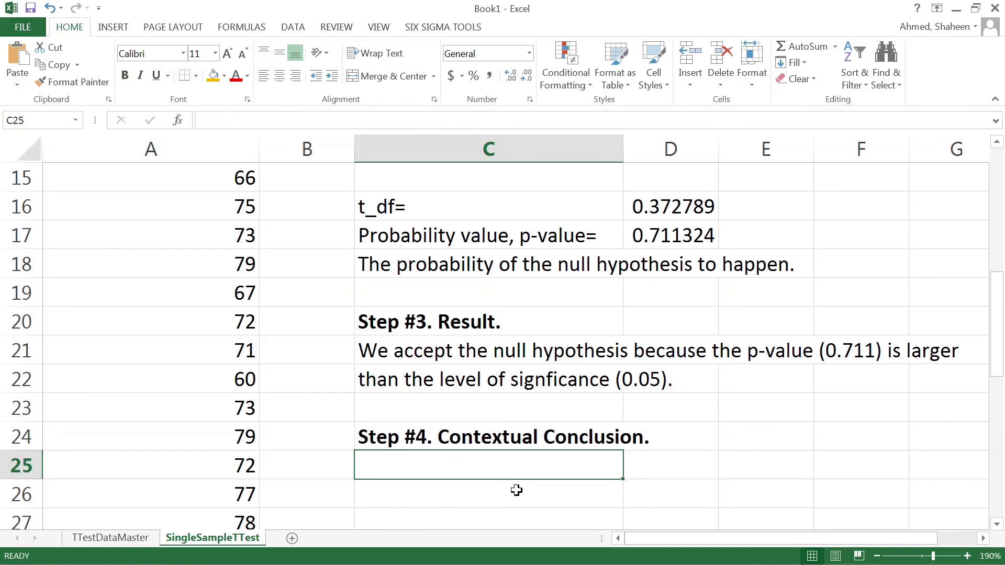
text([])
key(Left)
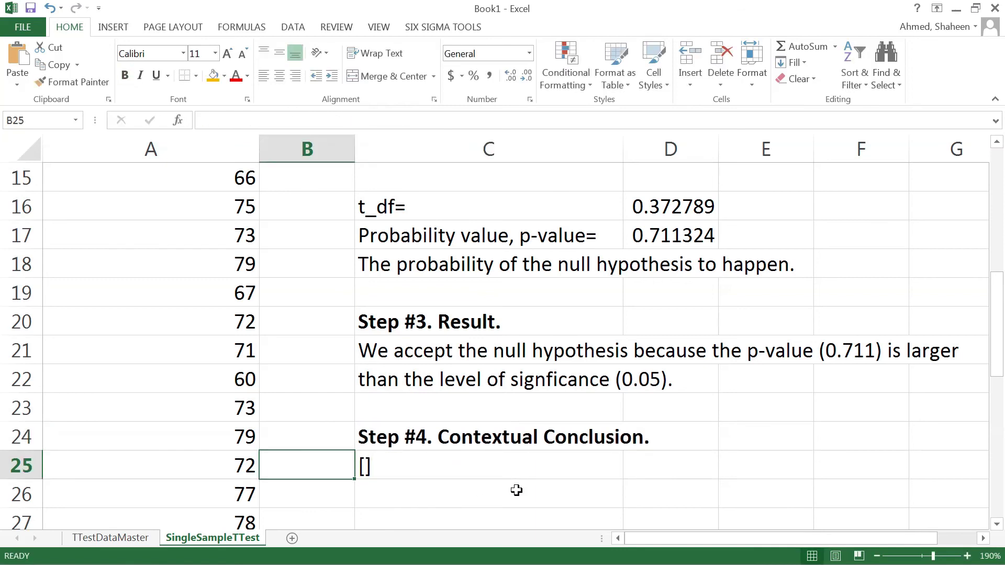
click(370, 465)
key(F2)
key(Left)
text(rewrit t)
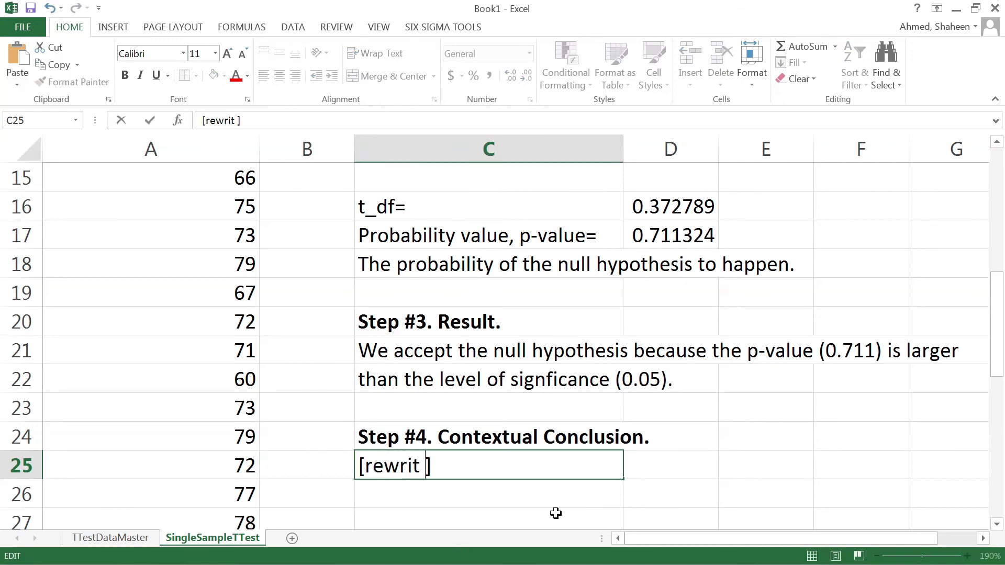
key(BackSpace)
key(BackSpace)
text(e the acd)
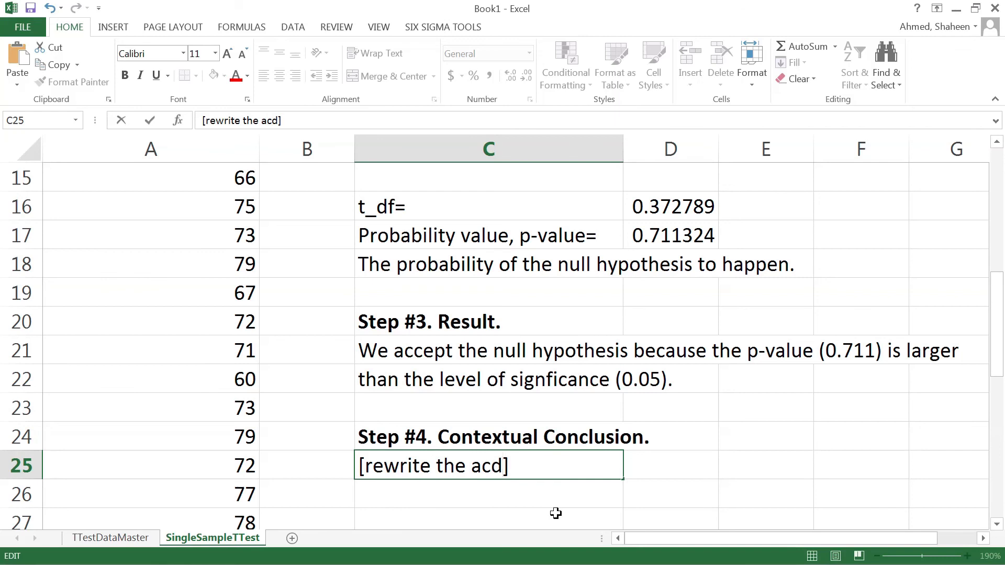
key(BackSpace)
text(cepta)
key(BackSpace)
text(ed hypothesis)
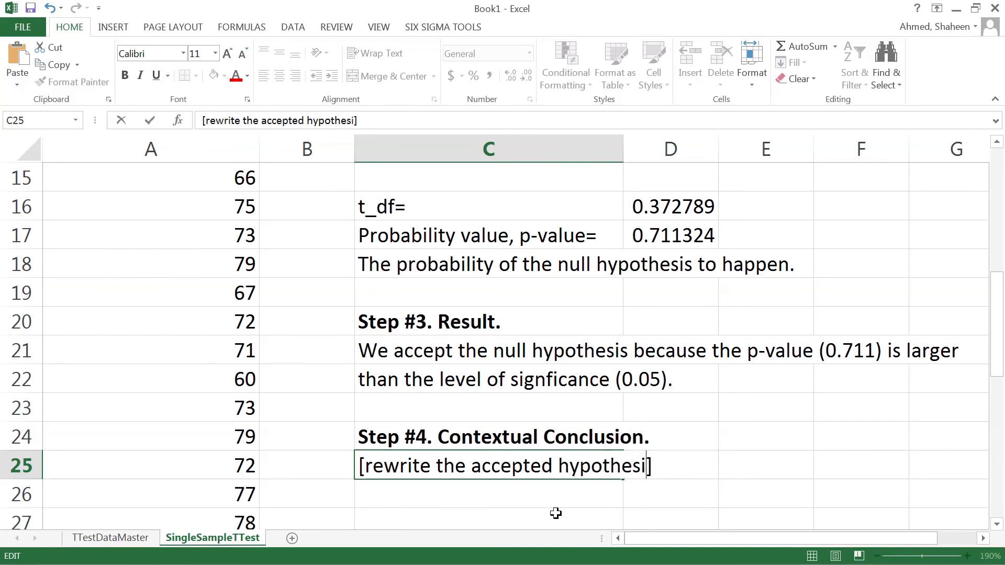
key(Return)
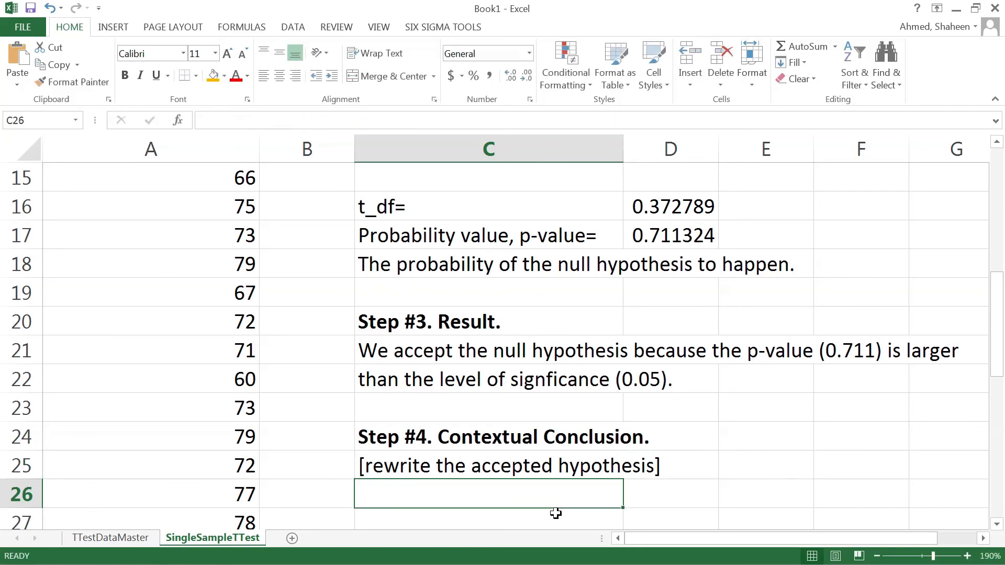
- Type 'Yes, statistically, the height of US male is 70 inches.' in C26
text(Yes)
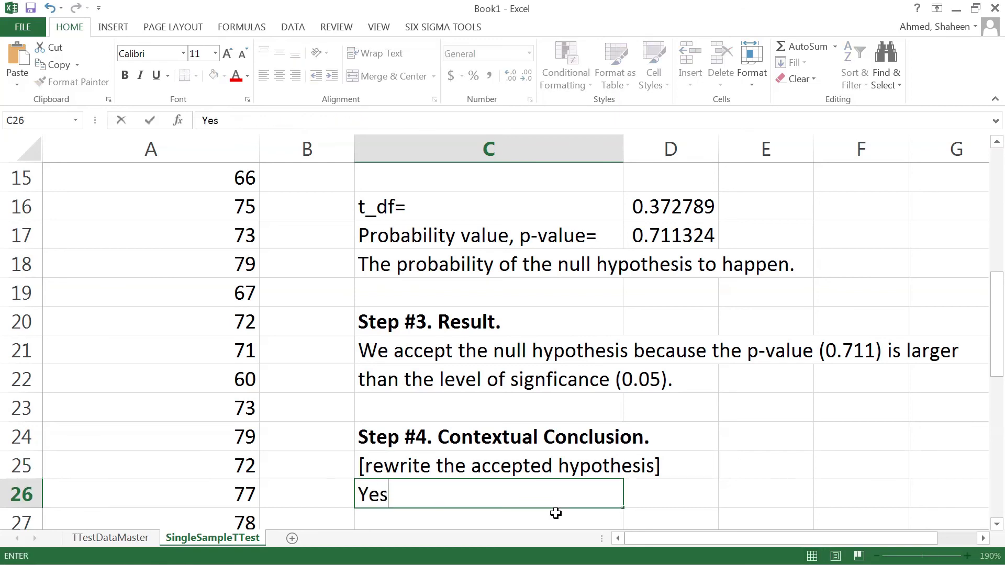
text(, Stat)
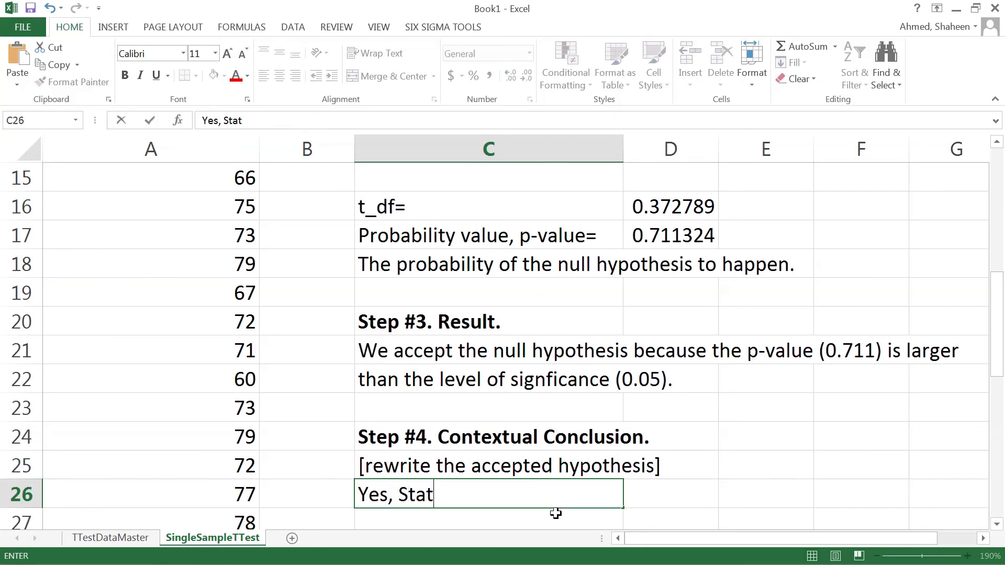
key(BackSpace)
key(BackSpace)
key(BackSpace)
key(BackSpace)
text(statistically)
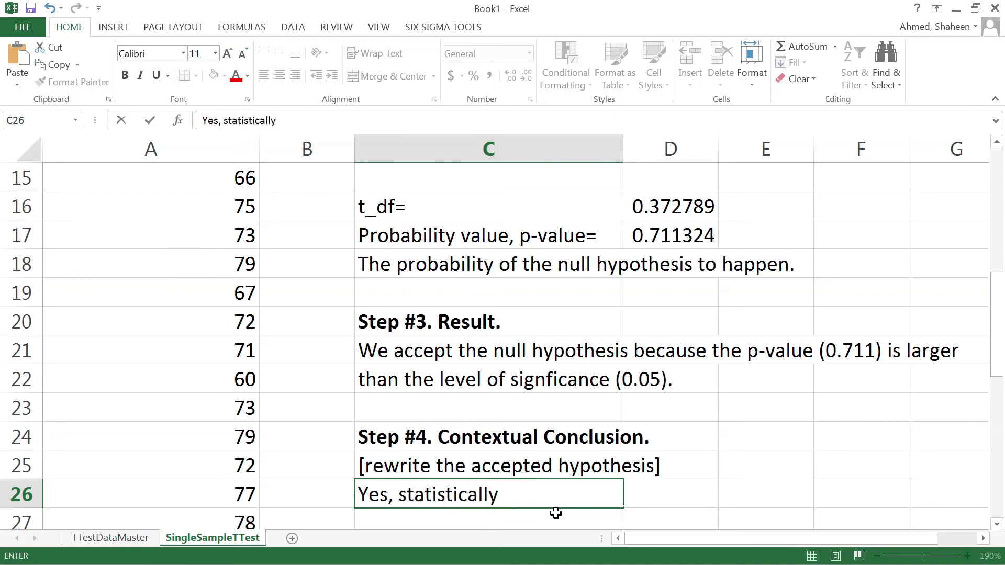
text(,,)
key(BackSpace)
text(the height of )
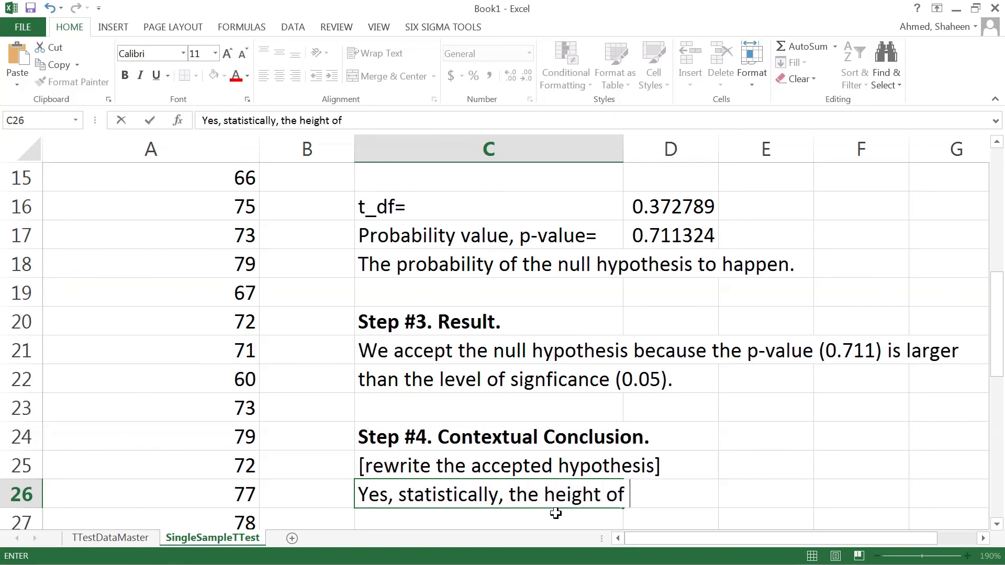
text(US am)
key(BackSpace)
text(m)
key(BackSpace)
key(BackSpace)
text(male is )
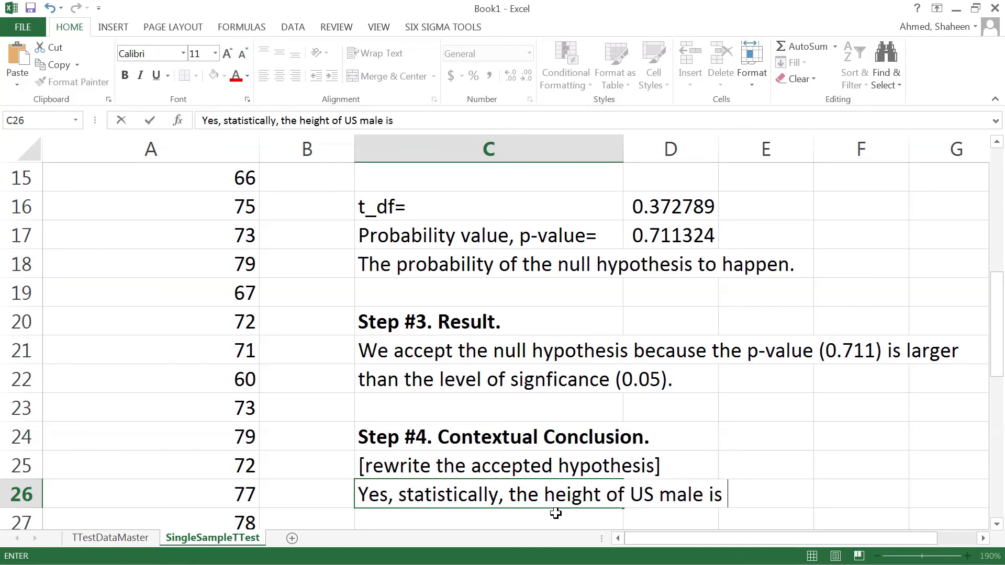
text(70 inches.)
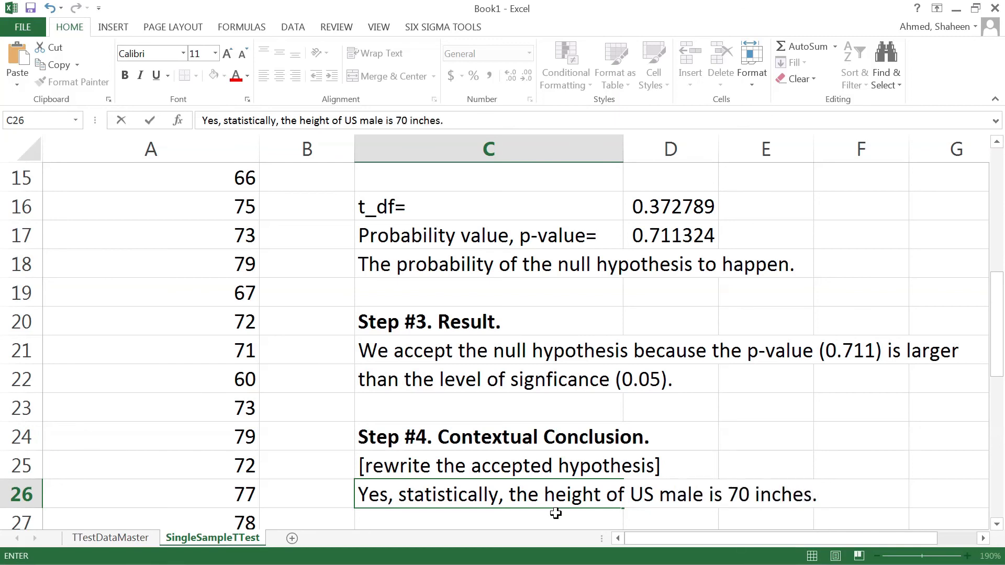
key(Return)
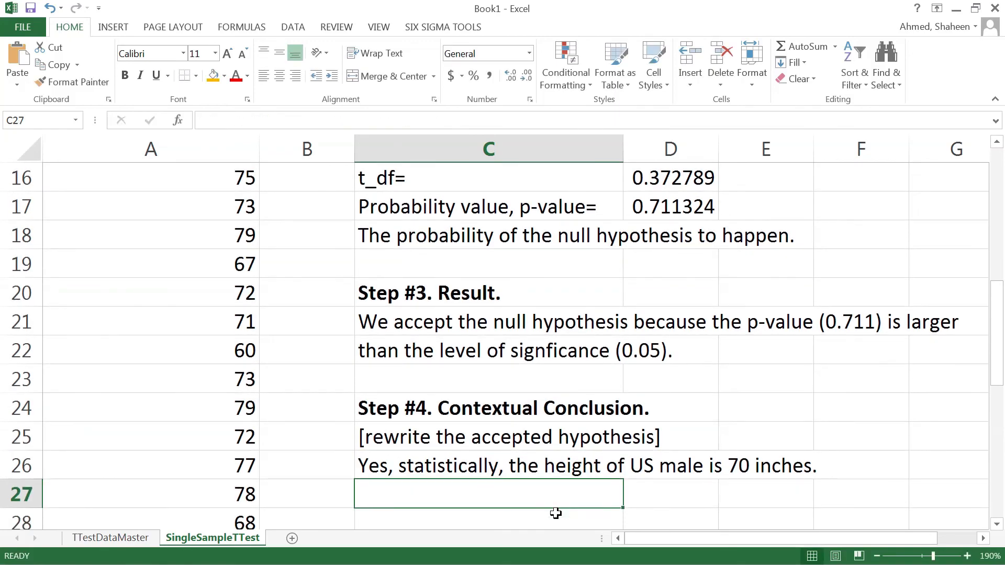
scroll(567, 444, up, 1)
scroll(566, 444, up, 4)
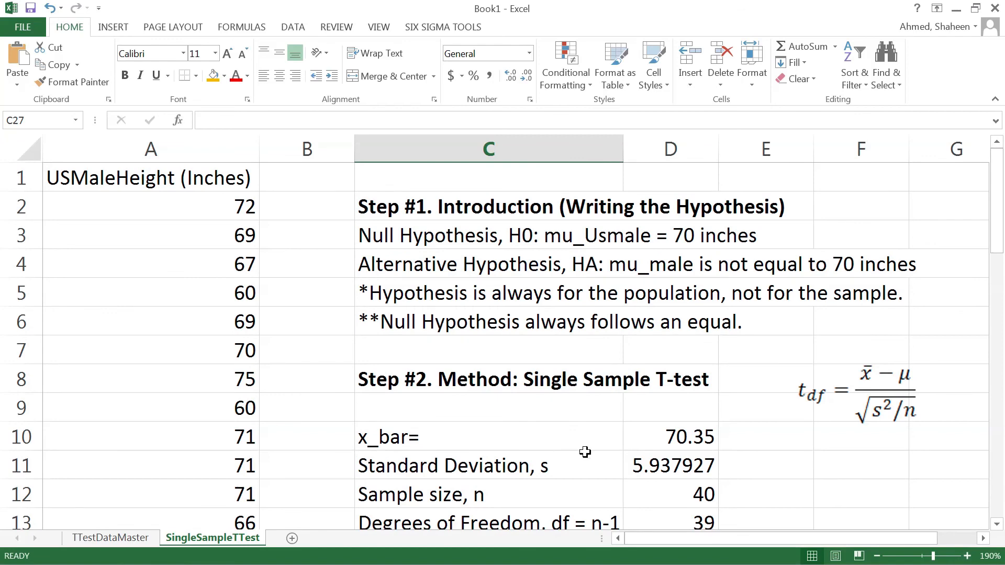